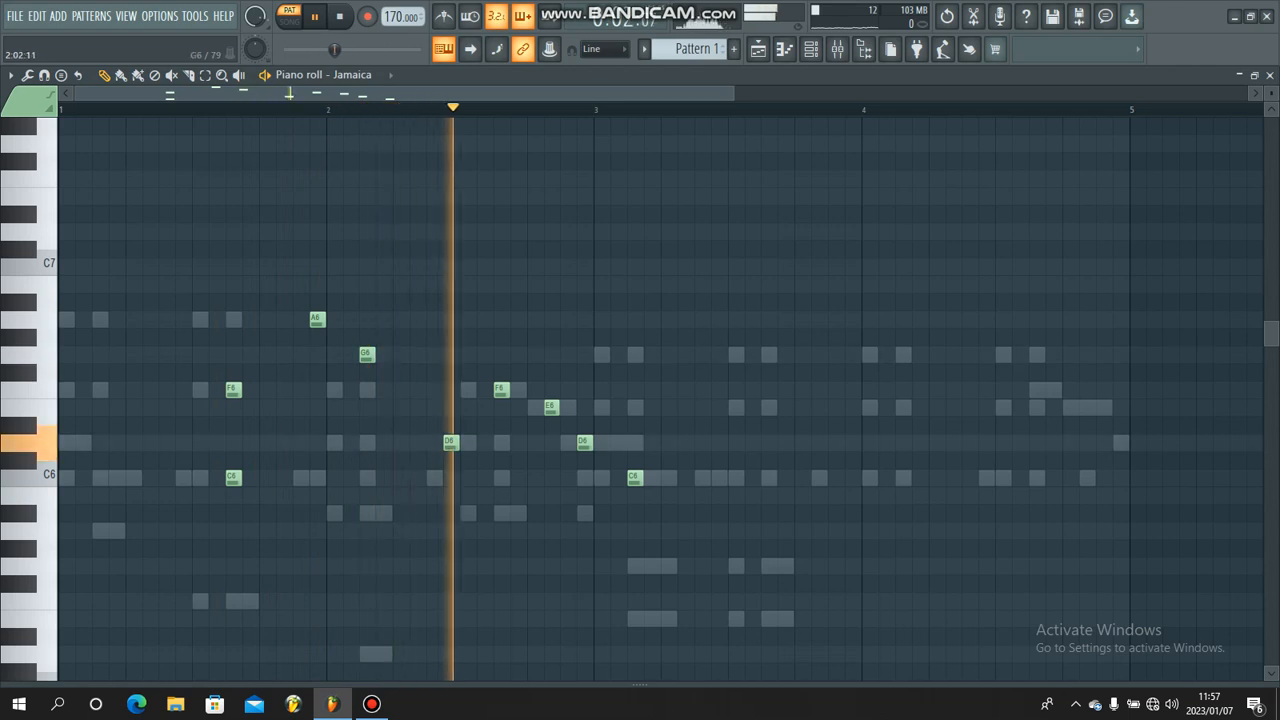
Try shifting the G6 note in bar 2 of the Jamaica part down one semitone while checking playback.
key(space)
mouse_move(367, 355)
mouse_down()
mouse_move(367, 390)
mouse_move(367, 372)
mouse_up()
right_click(367, 372)
click(367, 372)
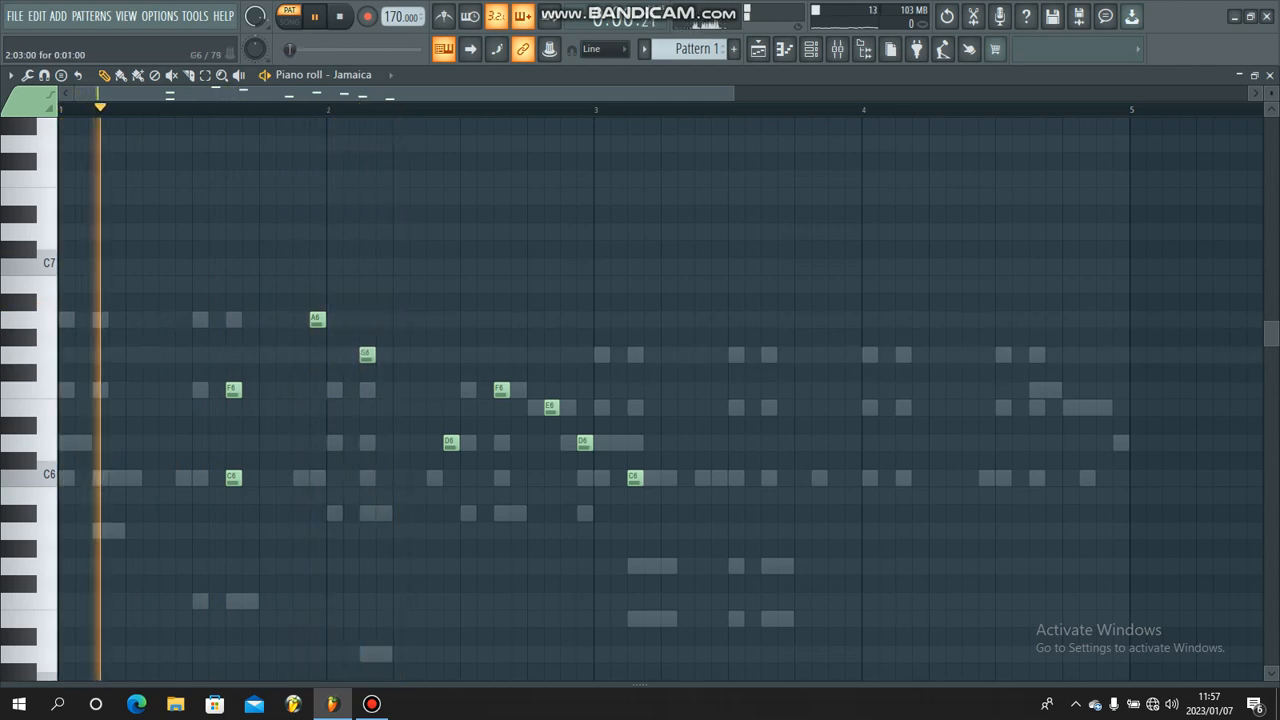
Open the Hypersonic #3 channel's notes in the piano roll and examine its lower chord notes.
key(F6)
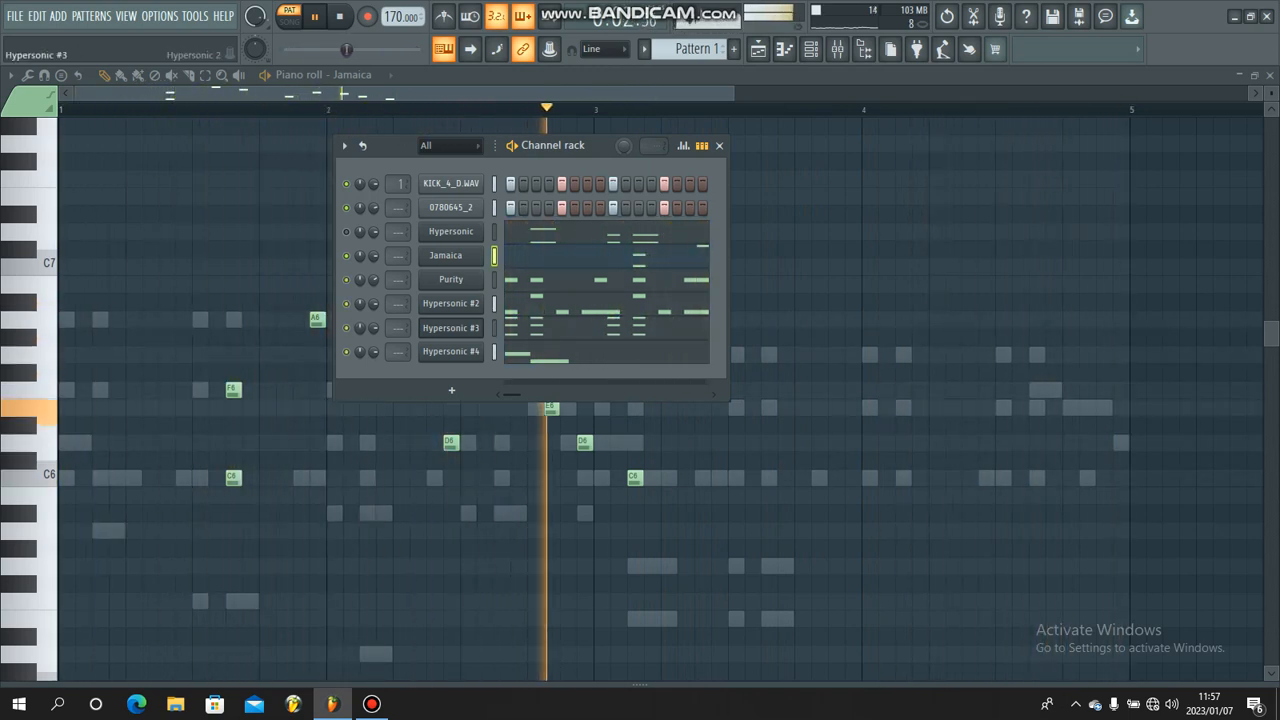
click(522, 326)
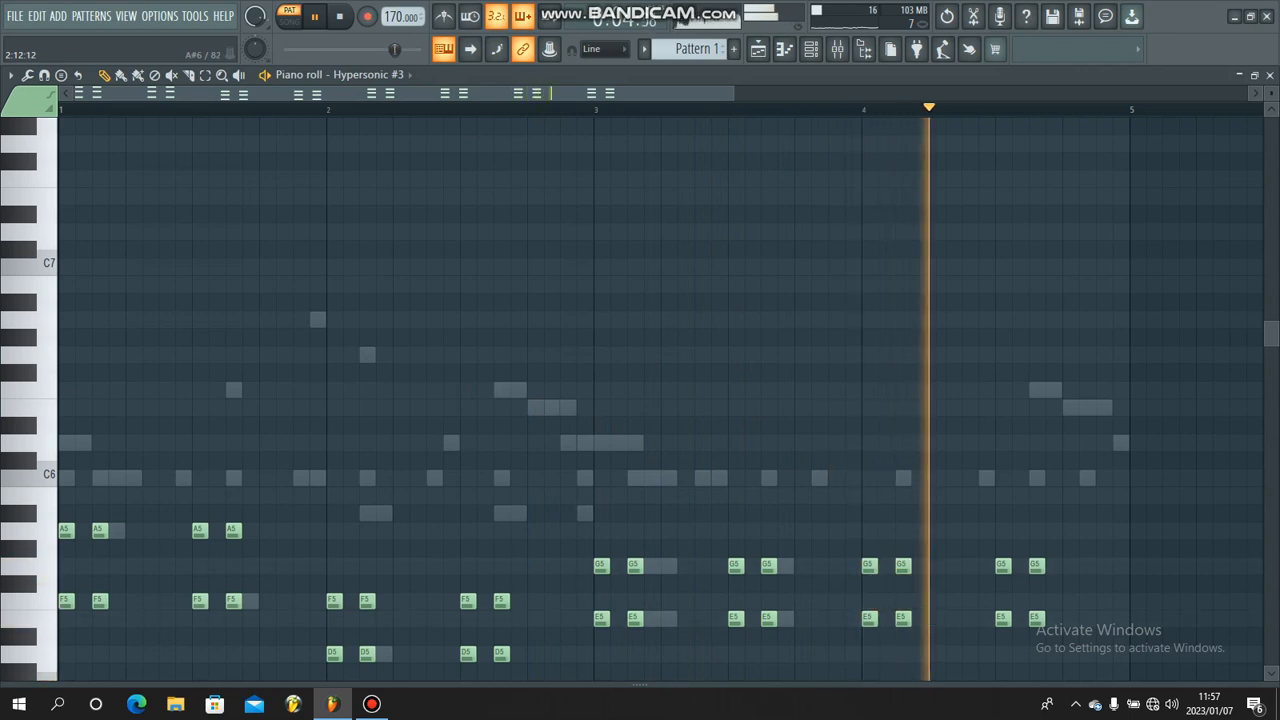
scroll(640, 400, down, 4)
Add the Dark Snare 3 sample from the browser as a new channel and open its empty piano roll.
key(F6)
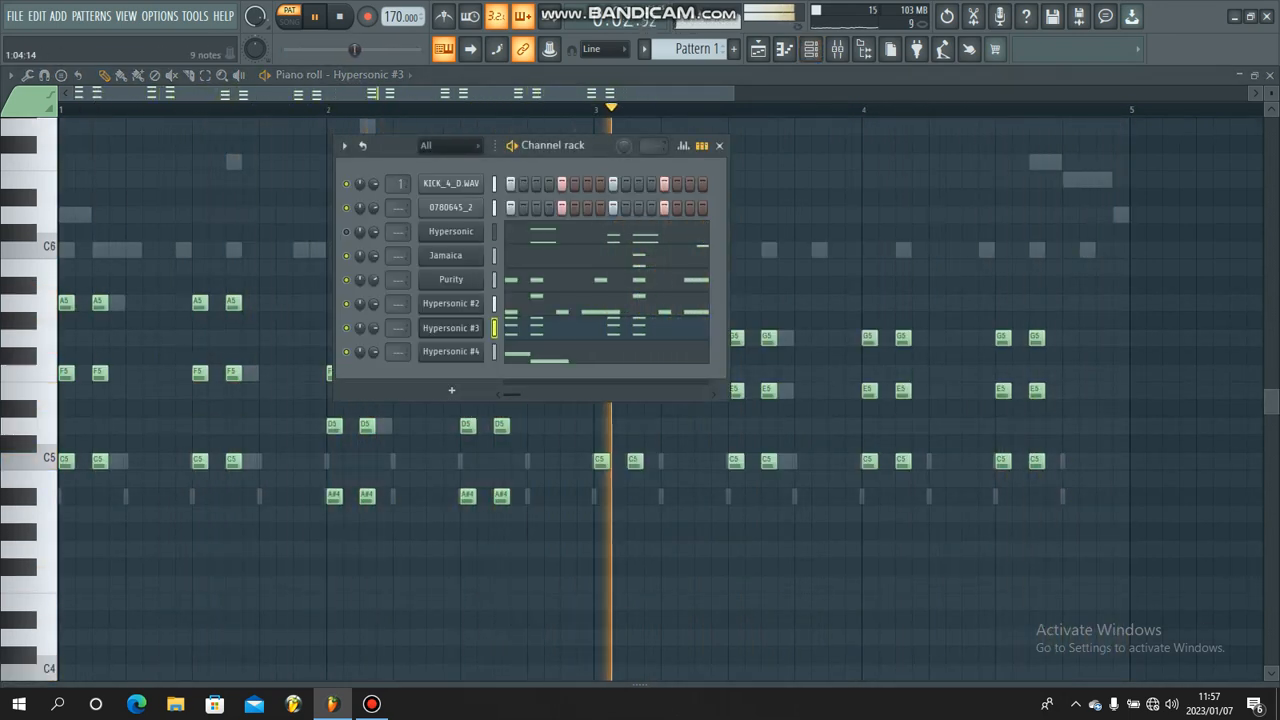
click(451, 390)
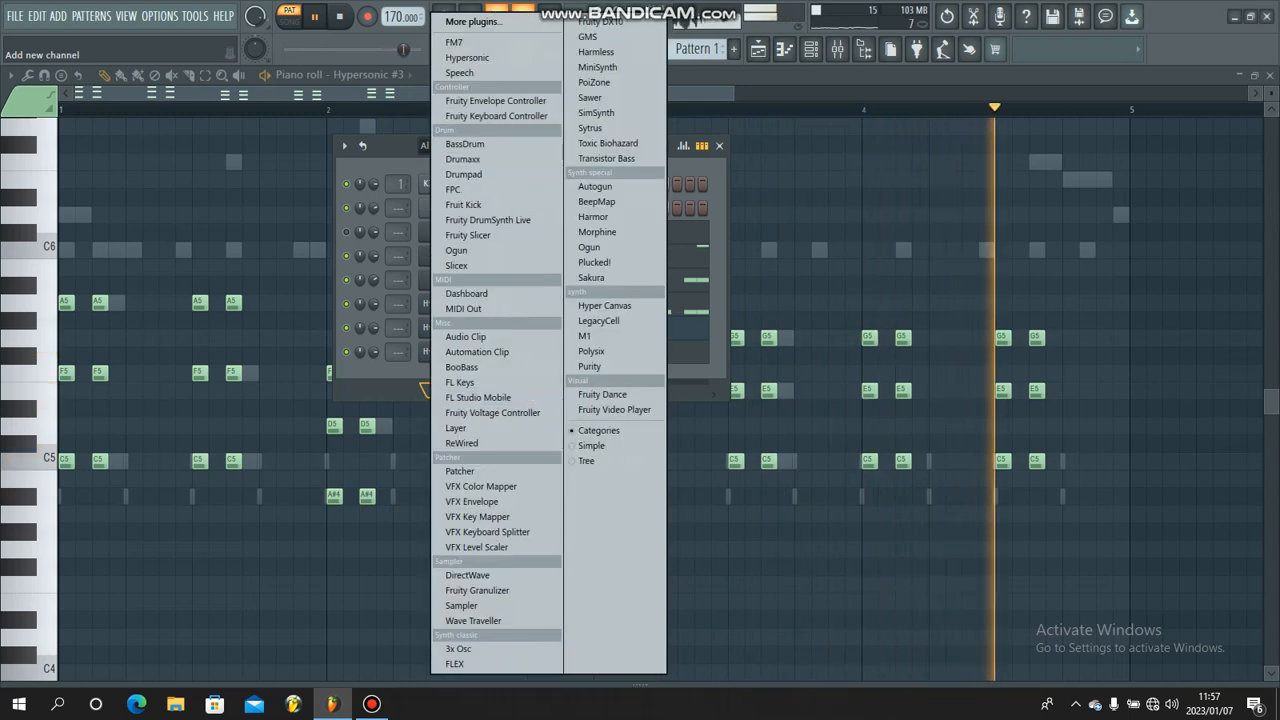
click(864, 49)
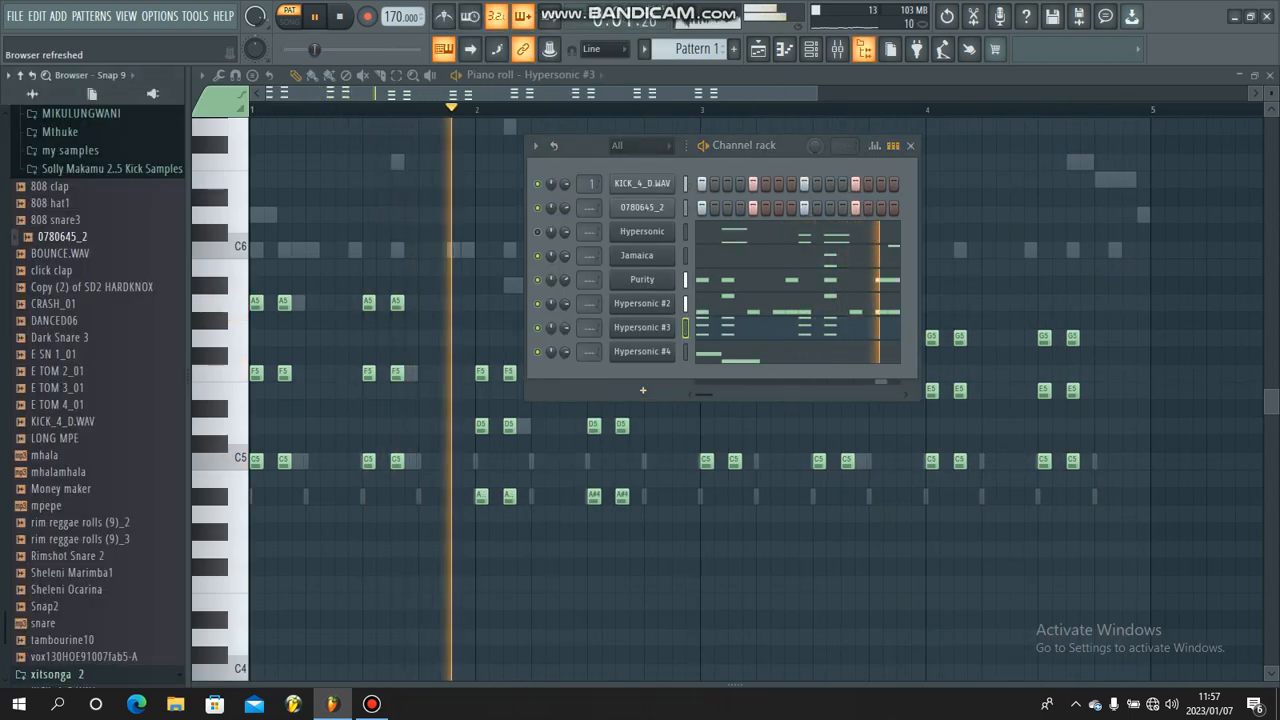
drag(66, 337, 632, 221)
right_click(642, 231)
click(700, 232)
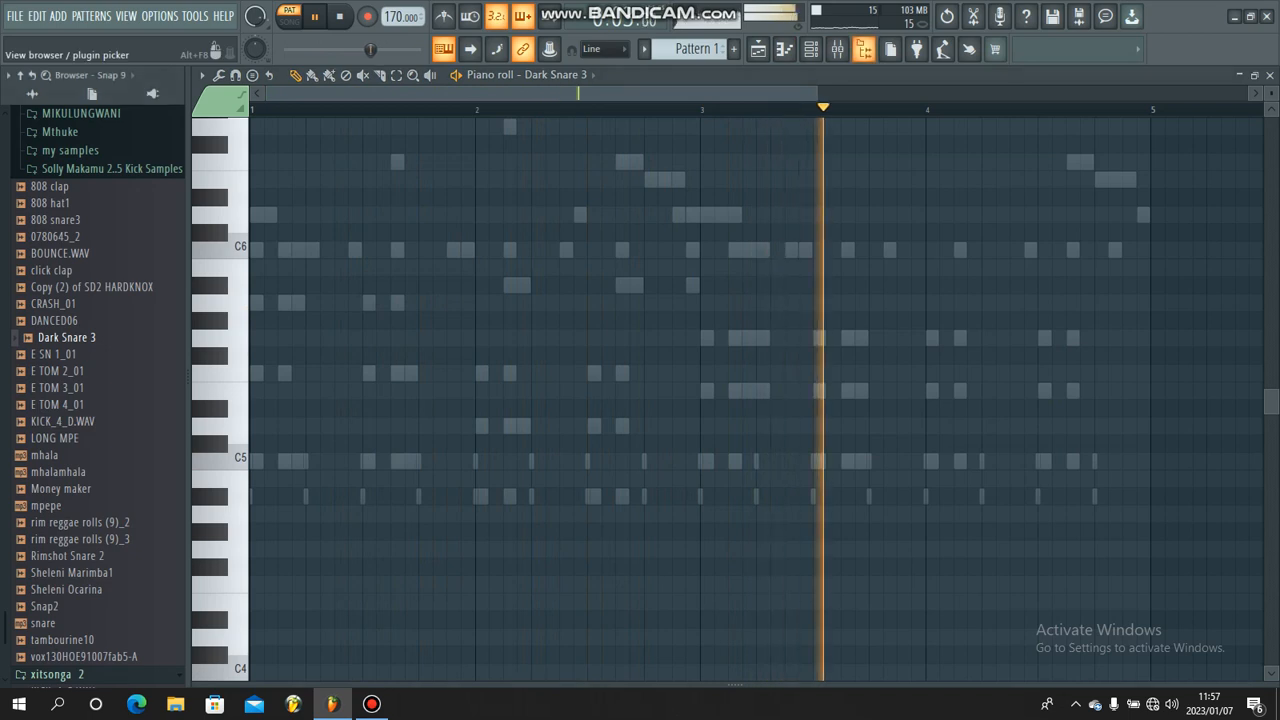
click(864, 49)
Place seven short C5 notes across bars 1 and 2 as the Dark Snare 3 rhythm.
click(99, 460)
click(182, 460)
click(233, 460)
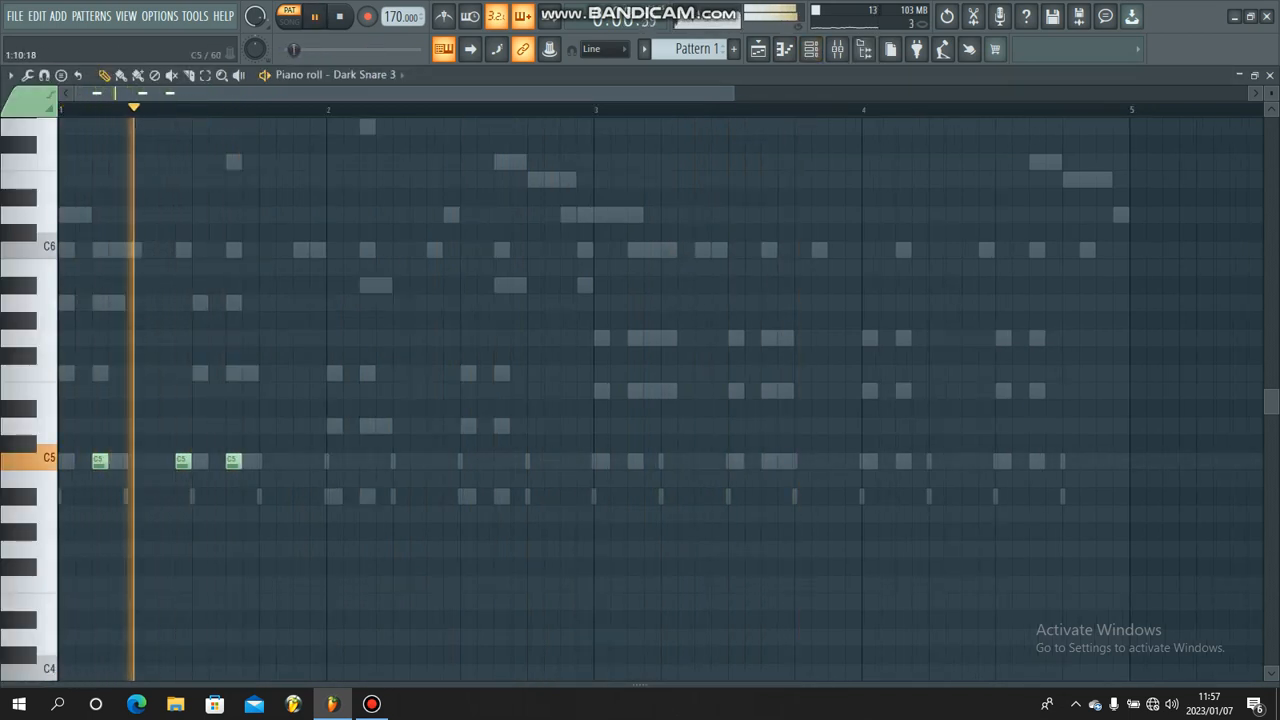
click(283, 460)
drag(284, 472, 364, 461)
right_click(551, 461)
Select all the Dark Snare 3 notes and duplicate them into bars 3 and 4.
drag(562, 477, 48, 459)
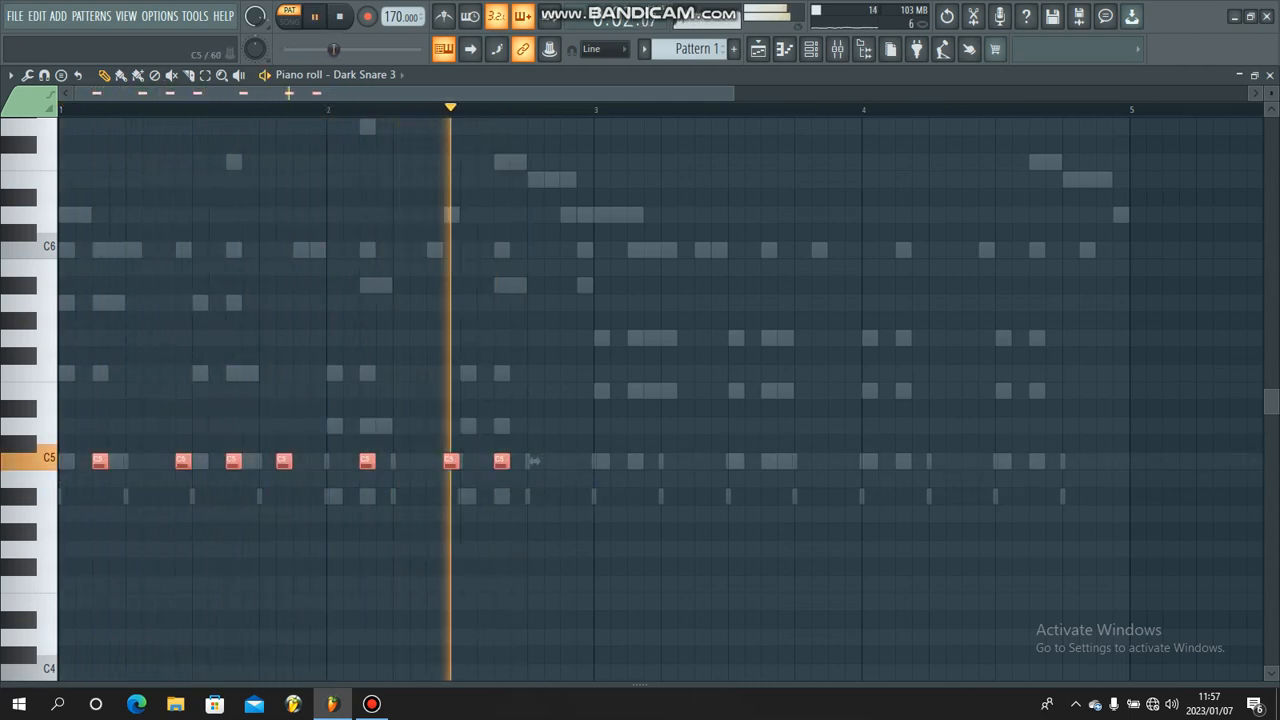
key(ctrl+b)
key(space)
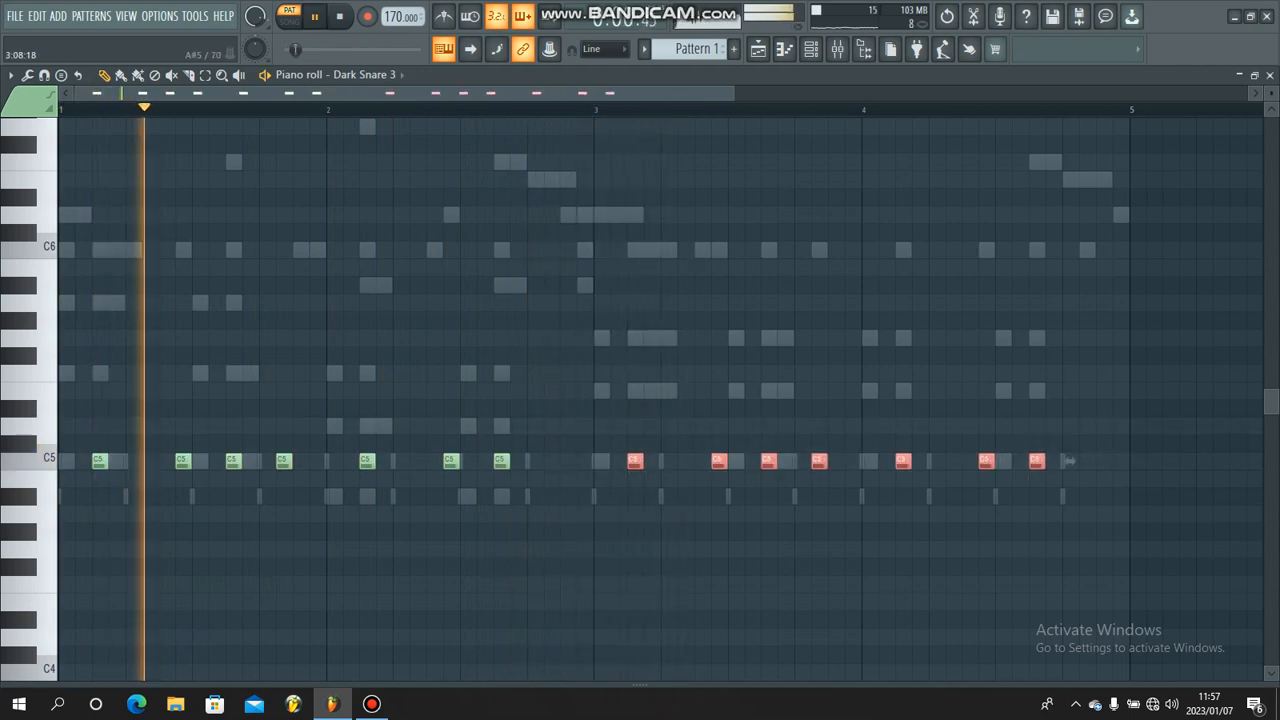
Stop playback and add an FM7 synth as a new instrument channel.
click(810, 49)
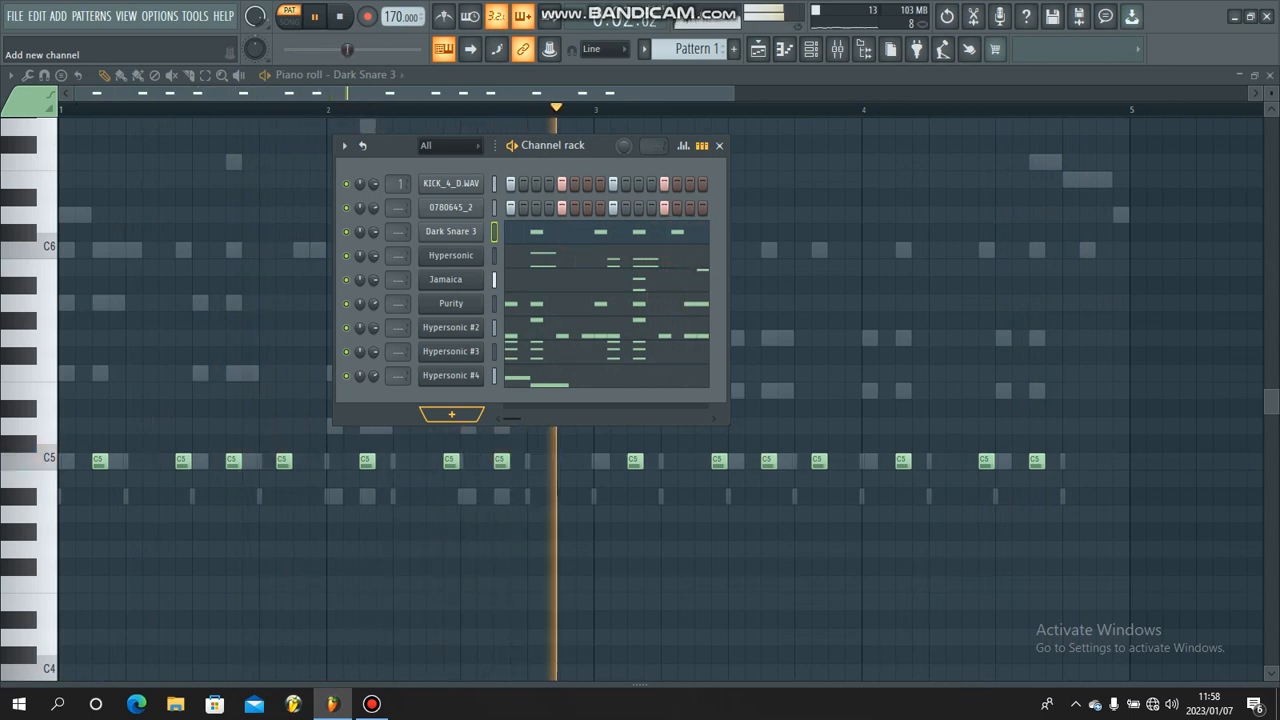
key(space)
click(451, 413)
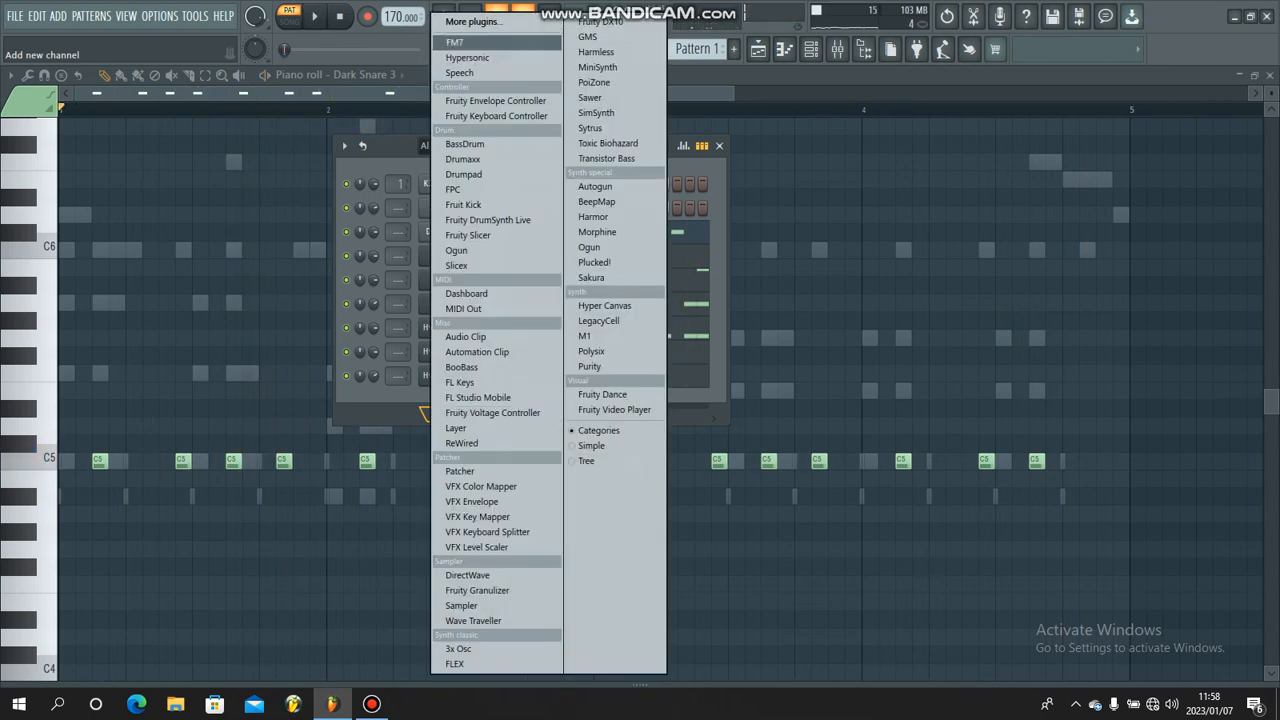
click(454, 42)
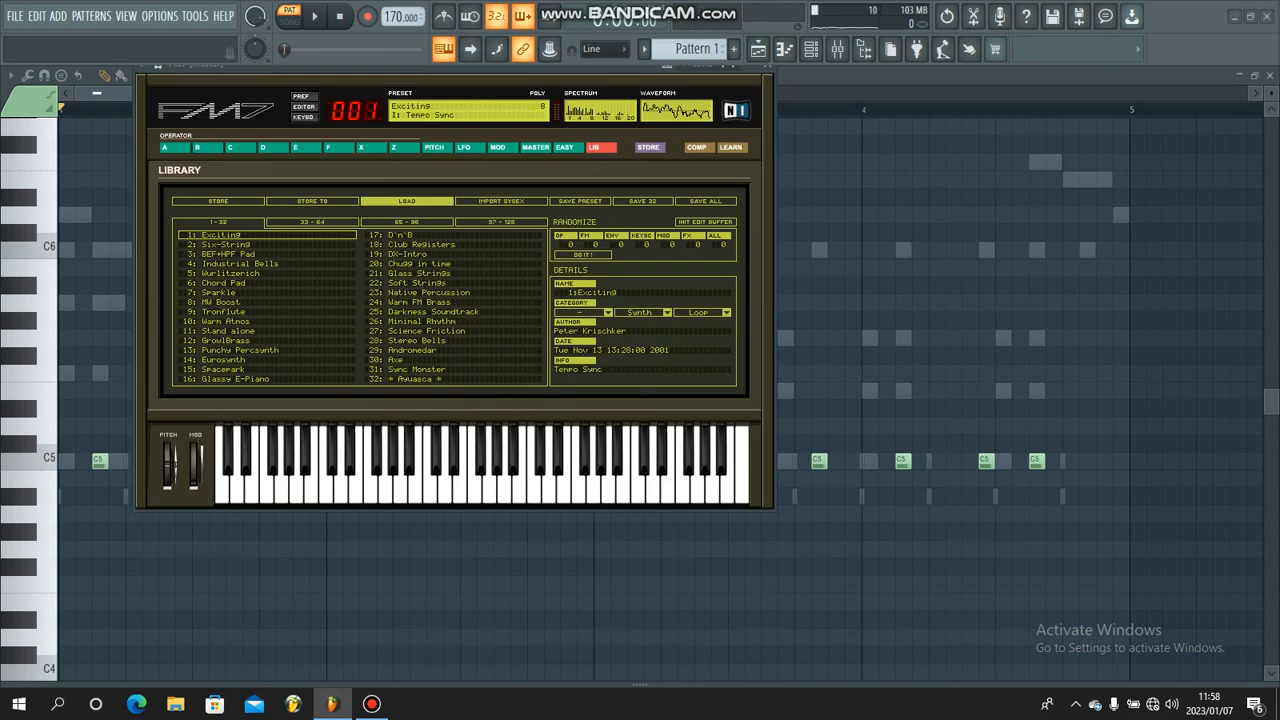
Load the DX7 Factory Presets.f7a bank into FM7, choose preset 22 MARIMBA and show its Easy Edit page before closing the synth.
click(407, 201)
scroll(420, 318, down, 3)
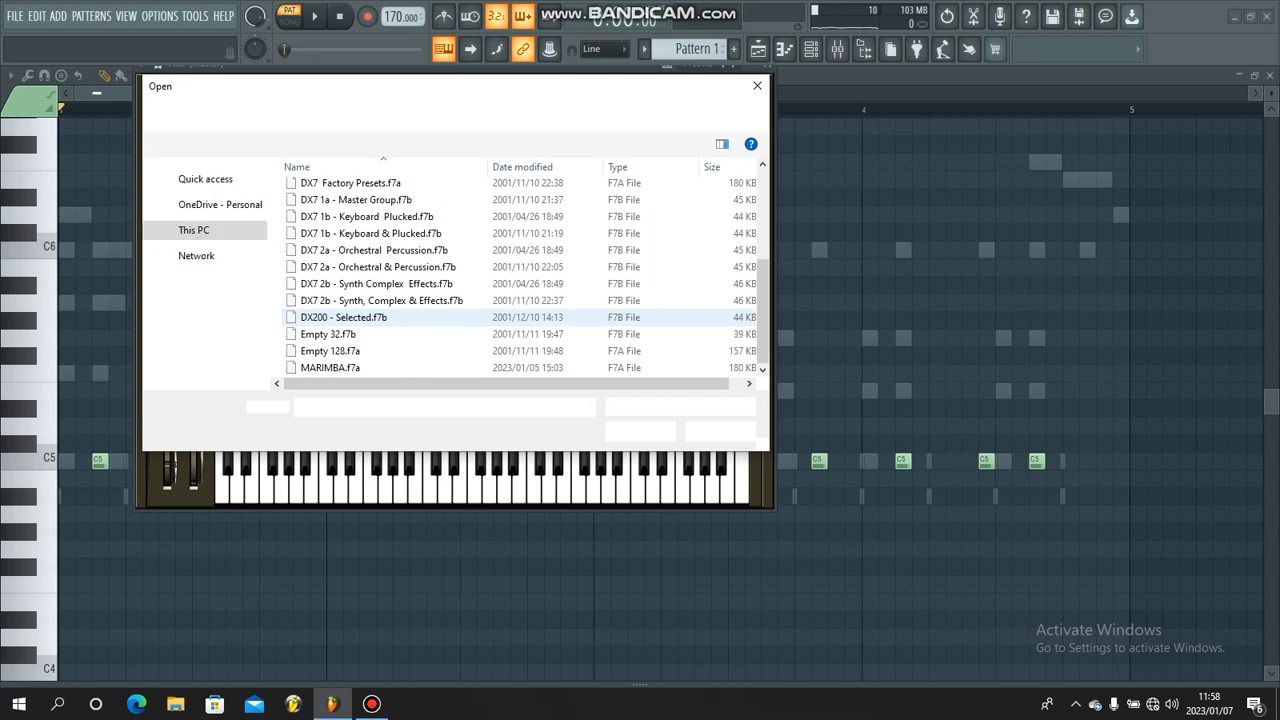
scroll(420, 320, up, 1)
scroll(380, 280, up, 1)
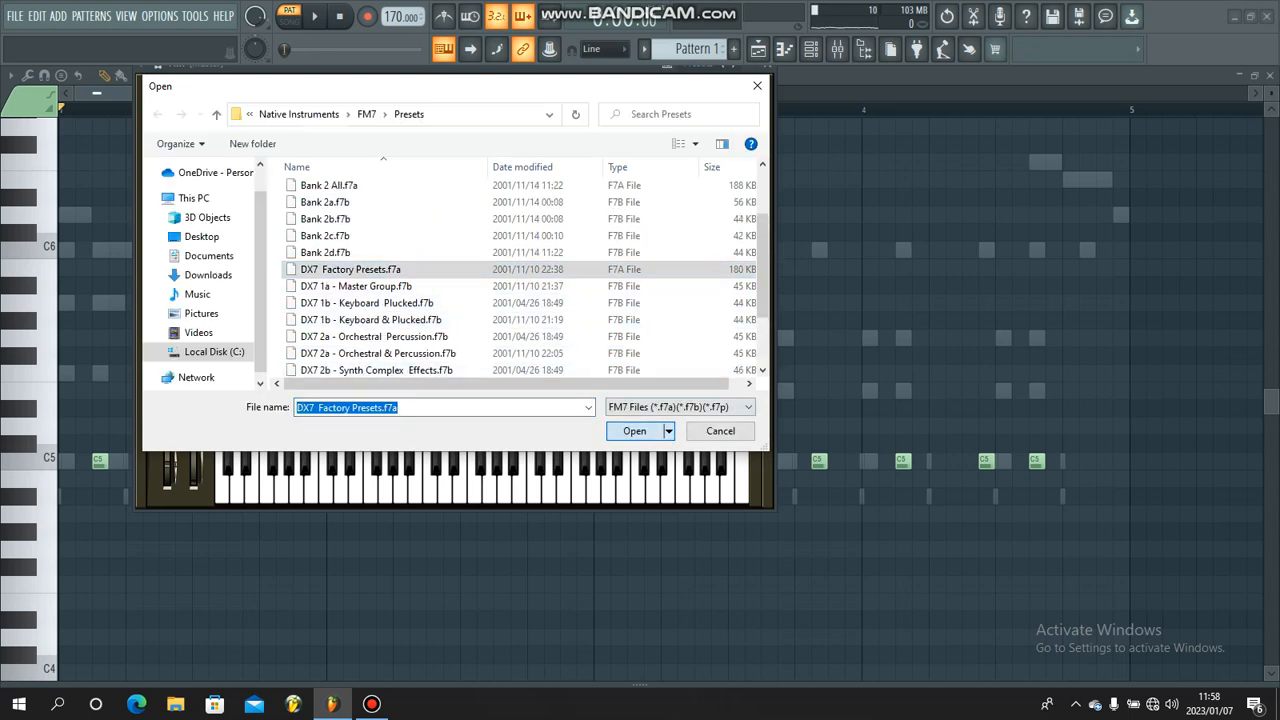
key(Return)
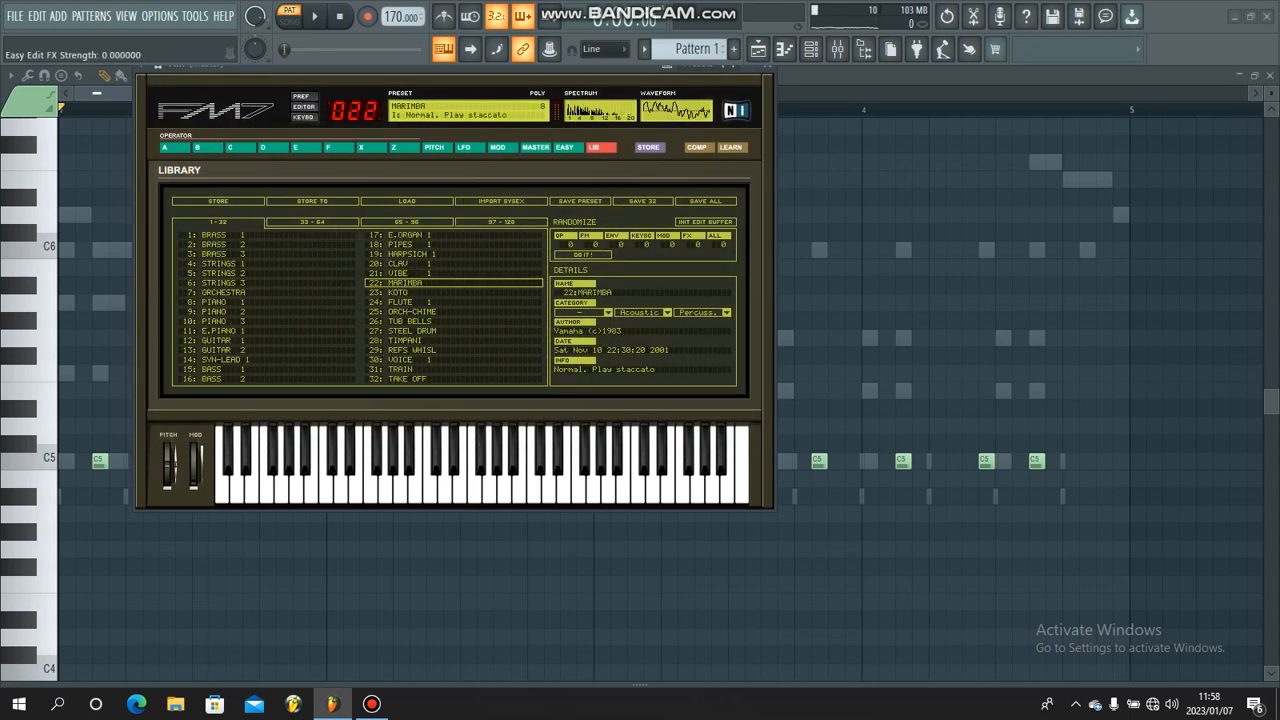
click(567, 148)
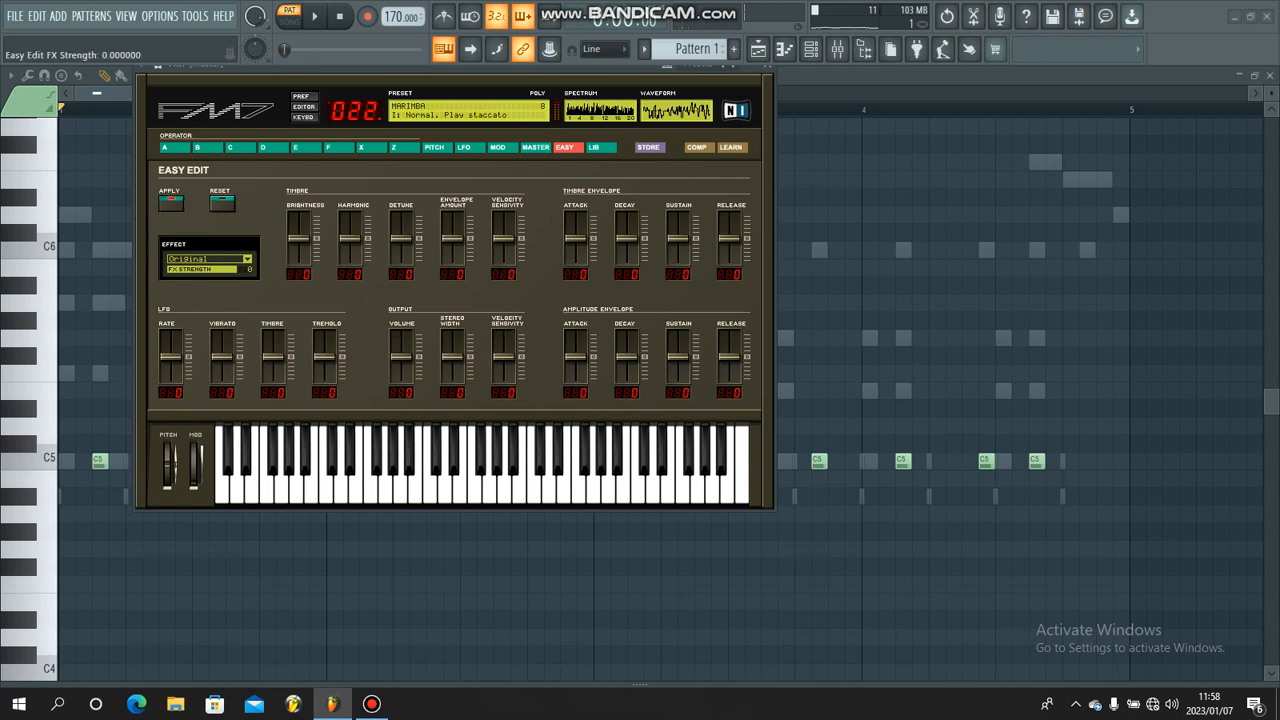
key(Escape)
Rehearse over the playing pattern, and record a low four-bar FM7 marimba line with the Notes and automation option.
key(space)
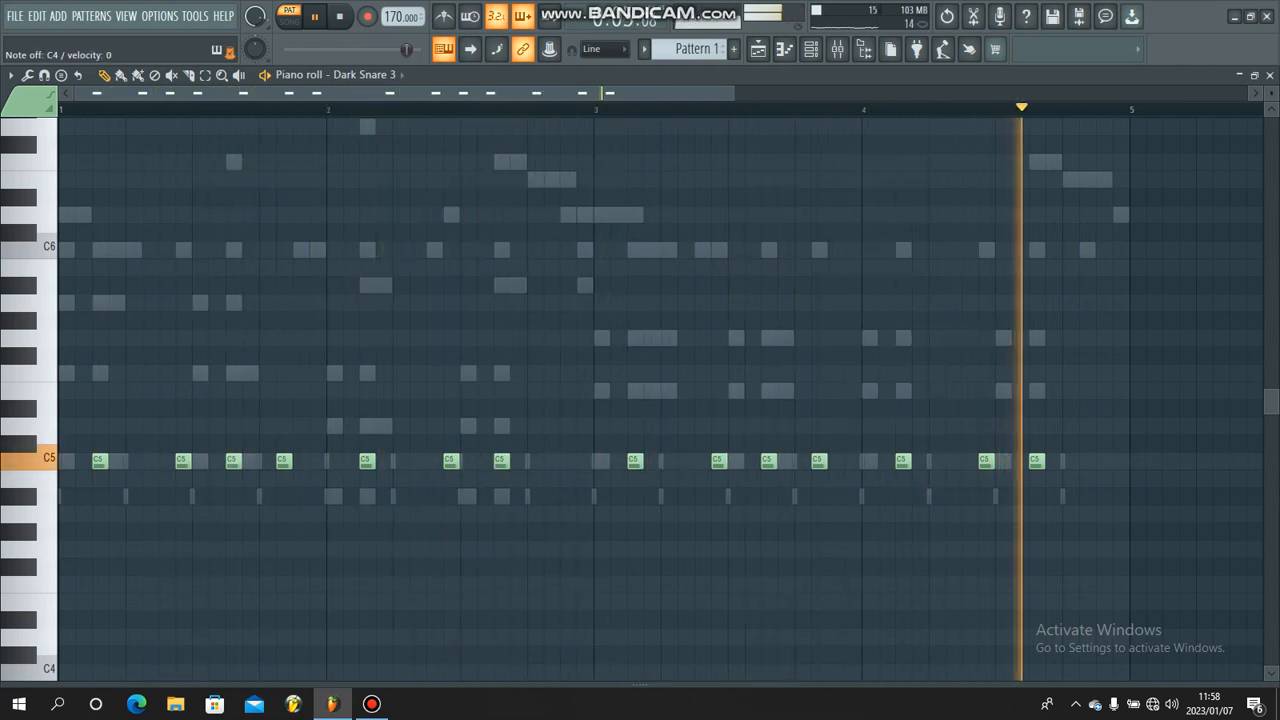
key(space)
key(space)
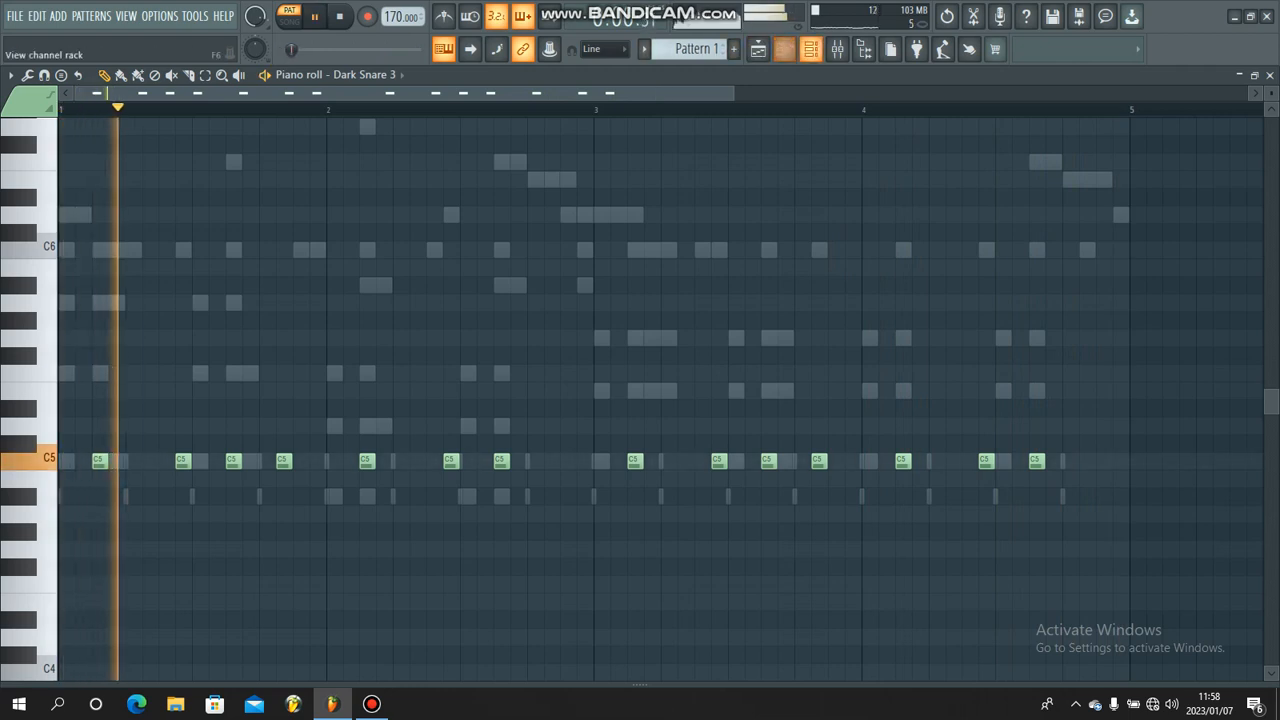
click(811, 49)
key(space)
key(r)
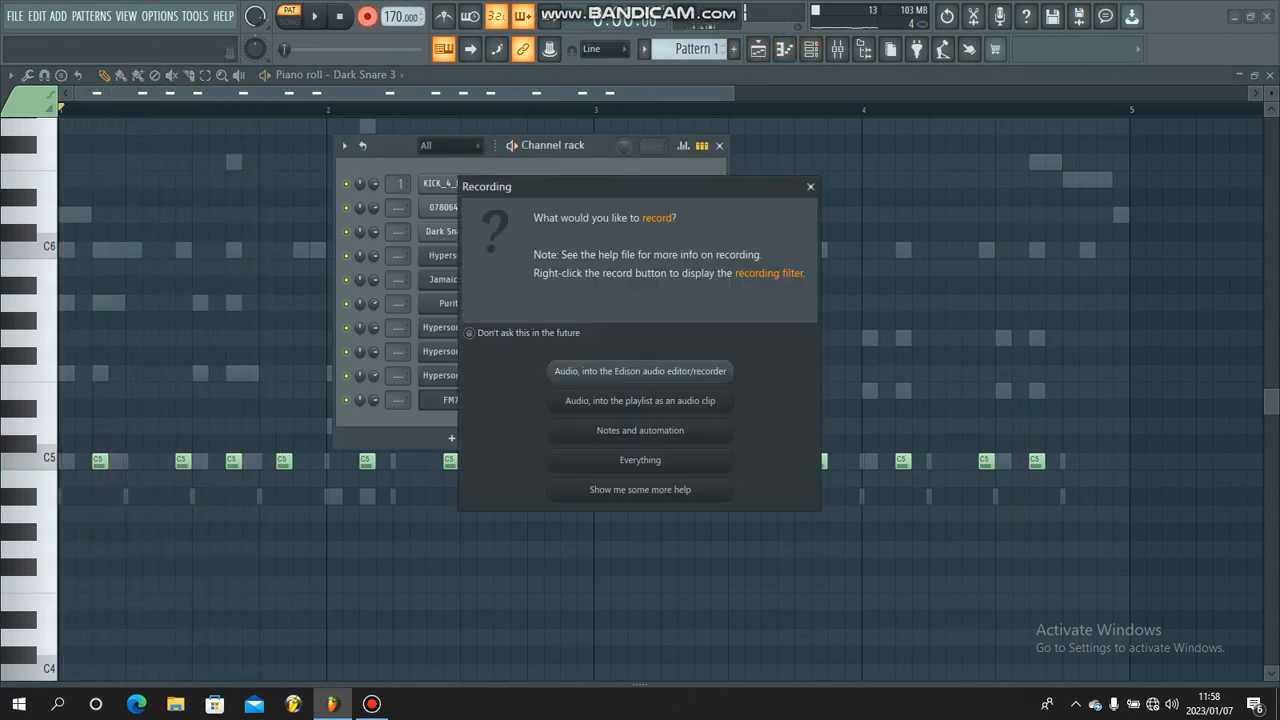
click(640, 430)
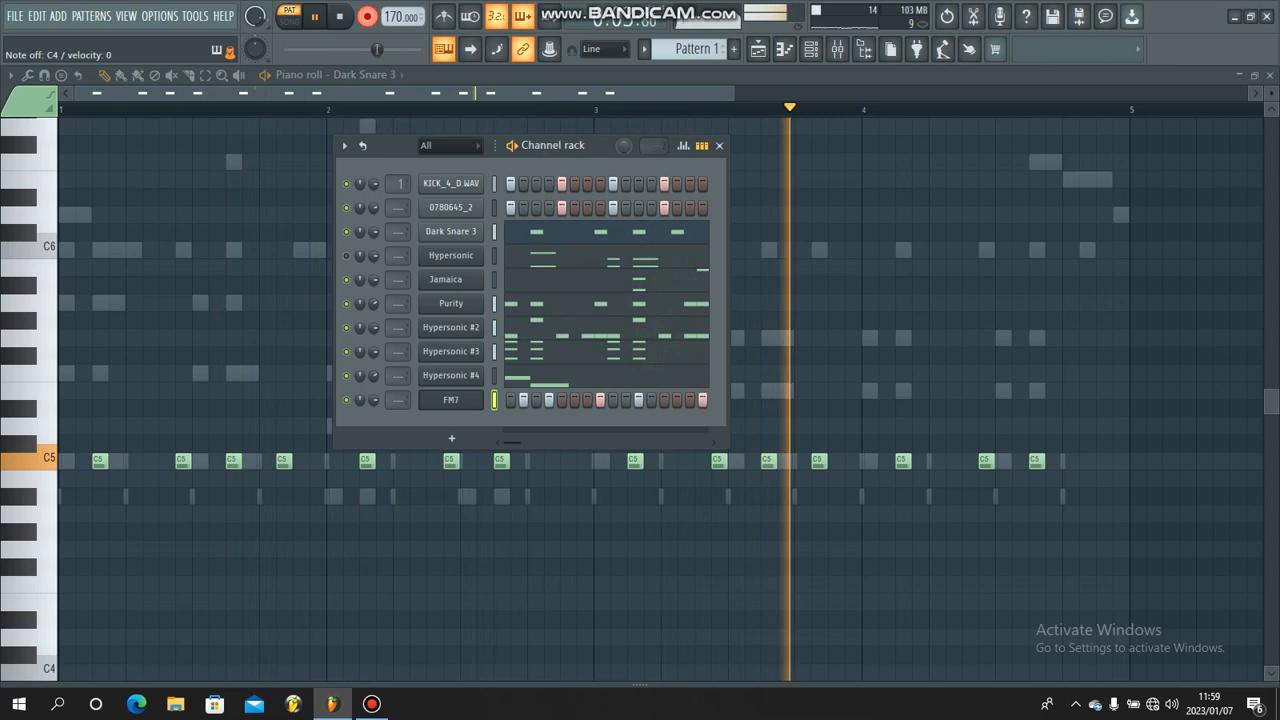
key(space)
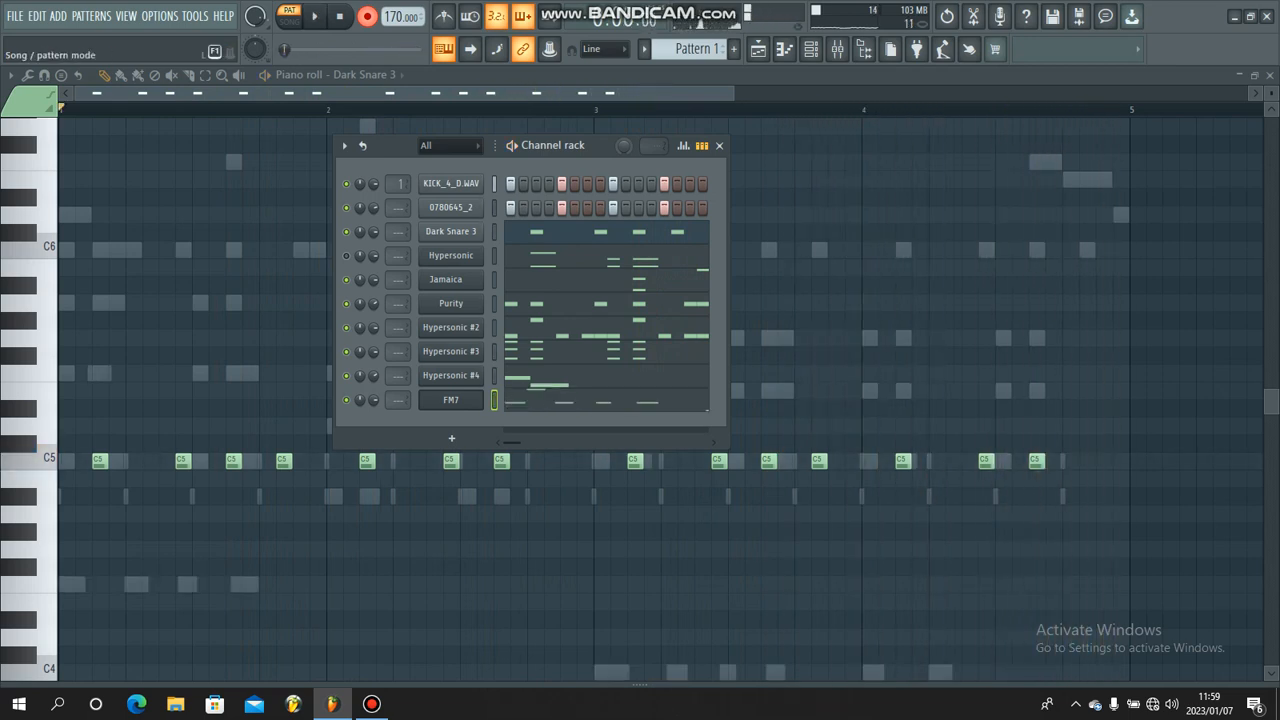
Snap the recorded FM7 notes to the grid and even them out to one short length.
click(542, 400)
scroll(353, 497, down, 2)
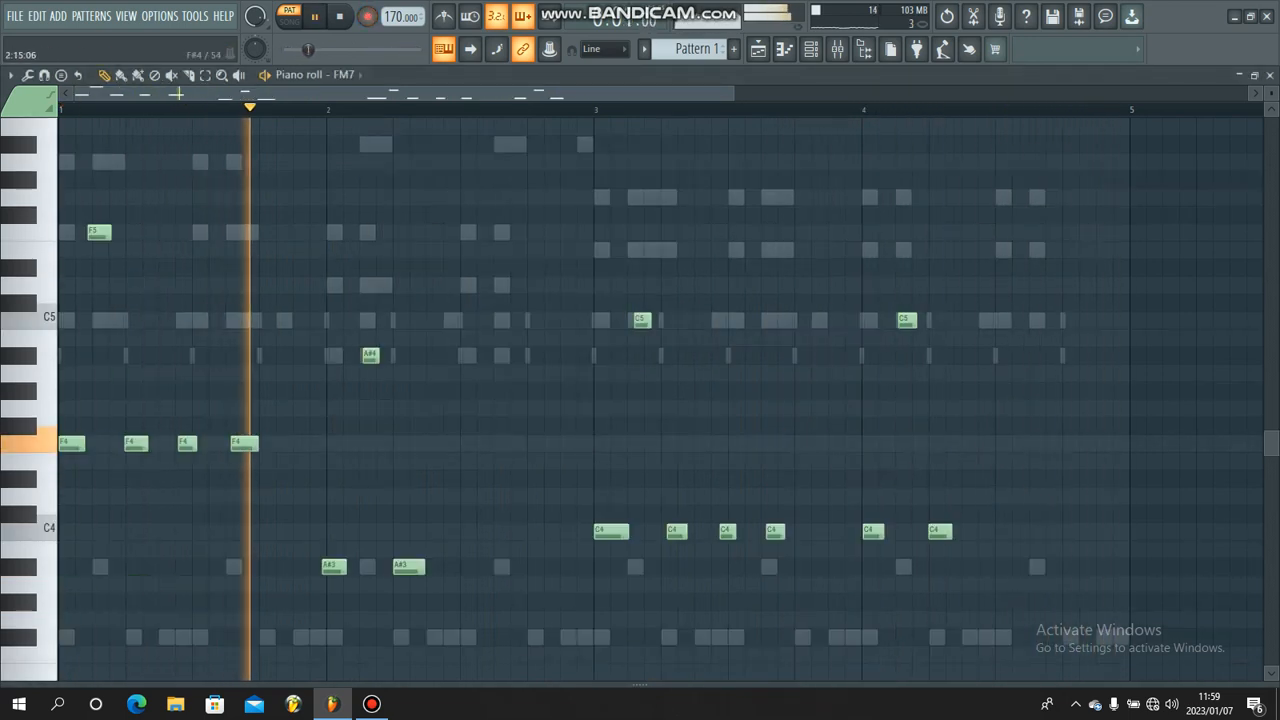
key(shift+d)
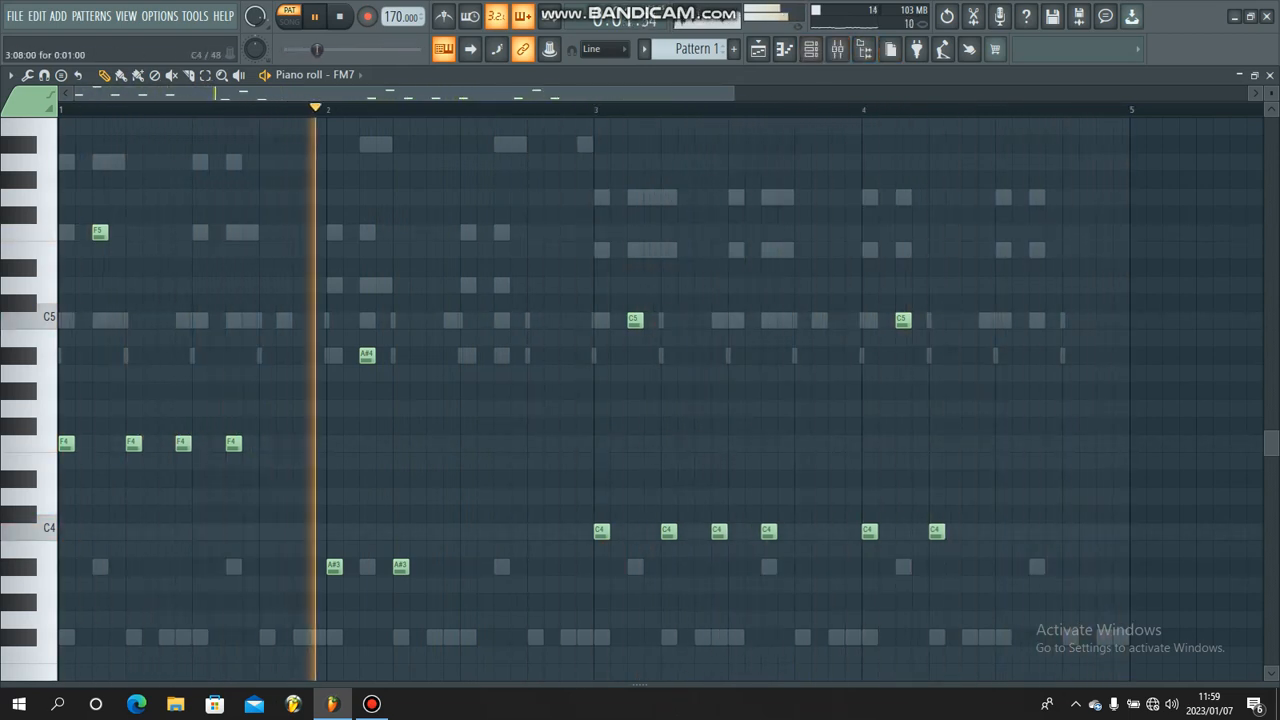
Clone the FM7 channel and close the cloned synth's window.
click(810, 49)
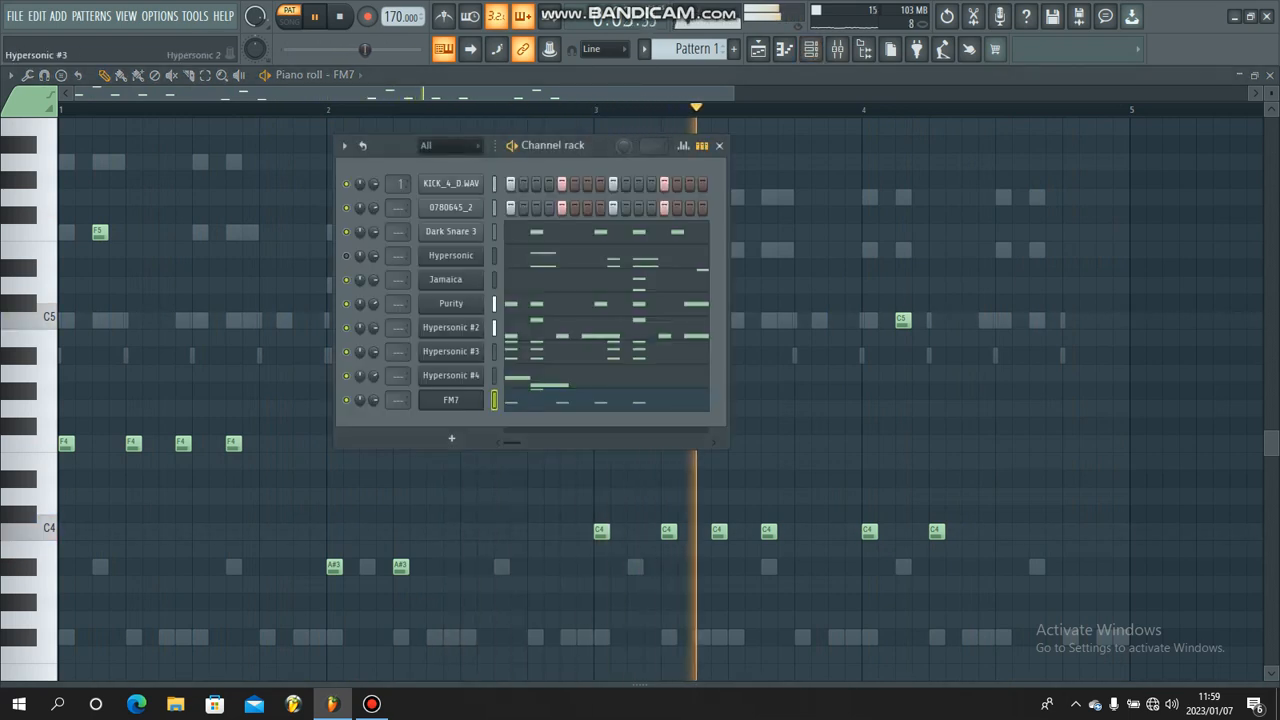
right_click(480, 396)
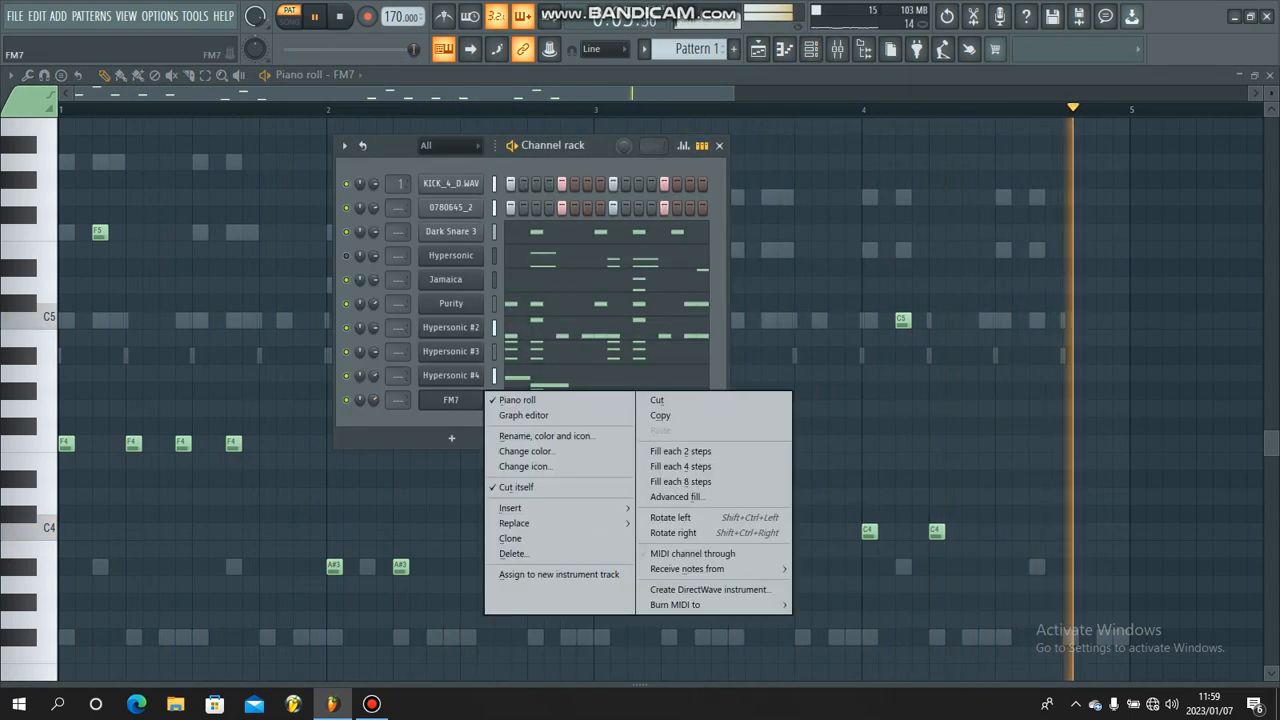
click(510, 538)
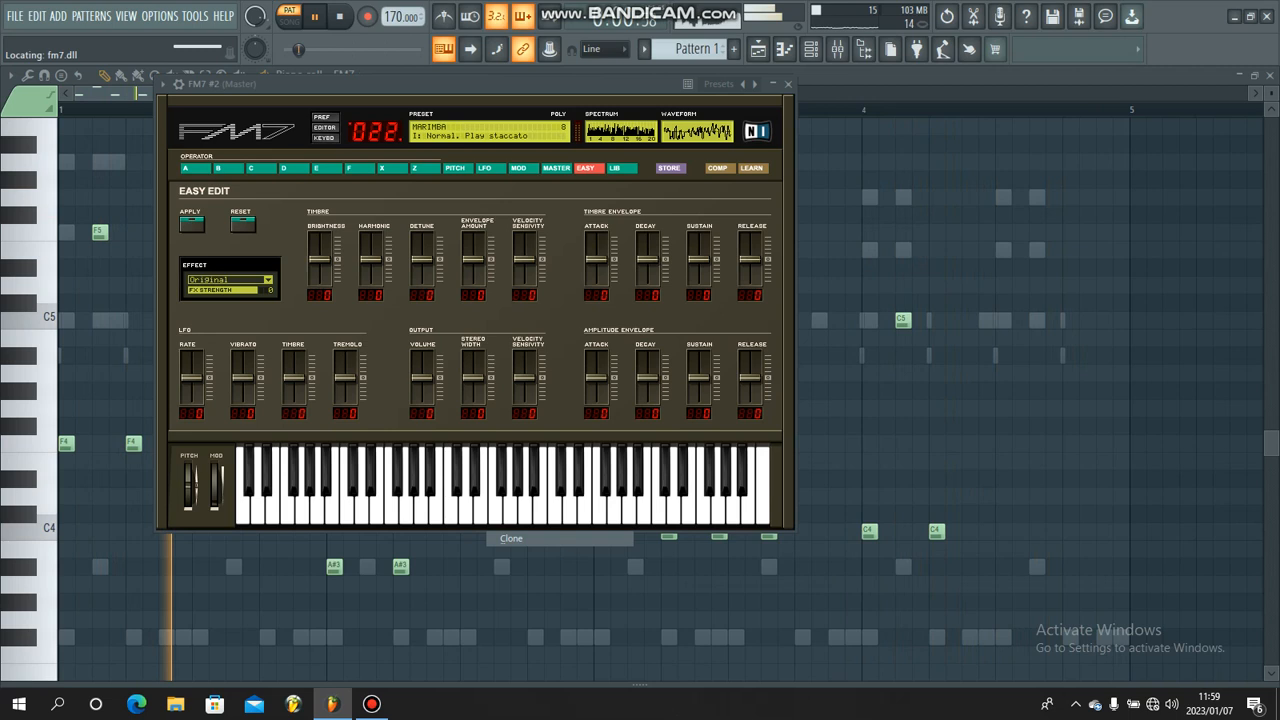
click(788, 84)
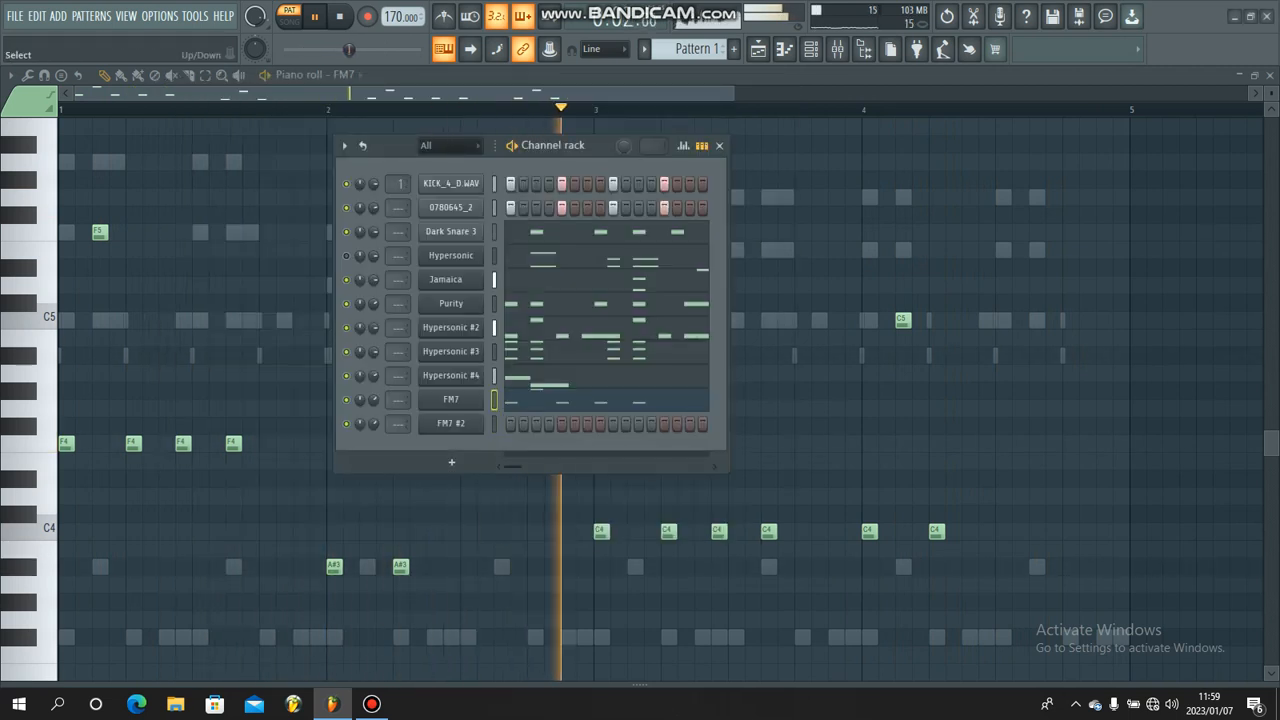
Copy the FM7 notes into the FM7 #2 channel and transpose the pasted notes down one octave.
key(ctrl+c)
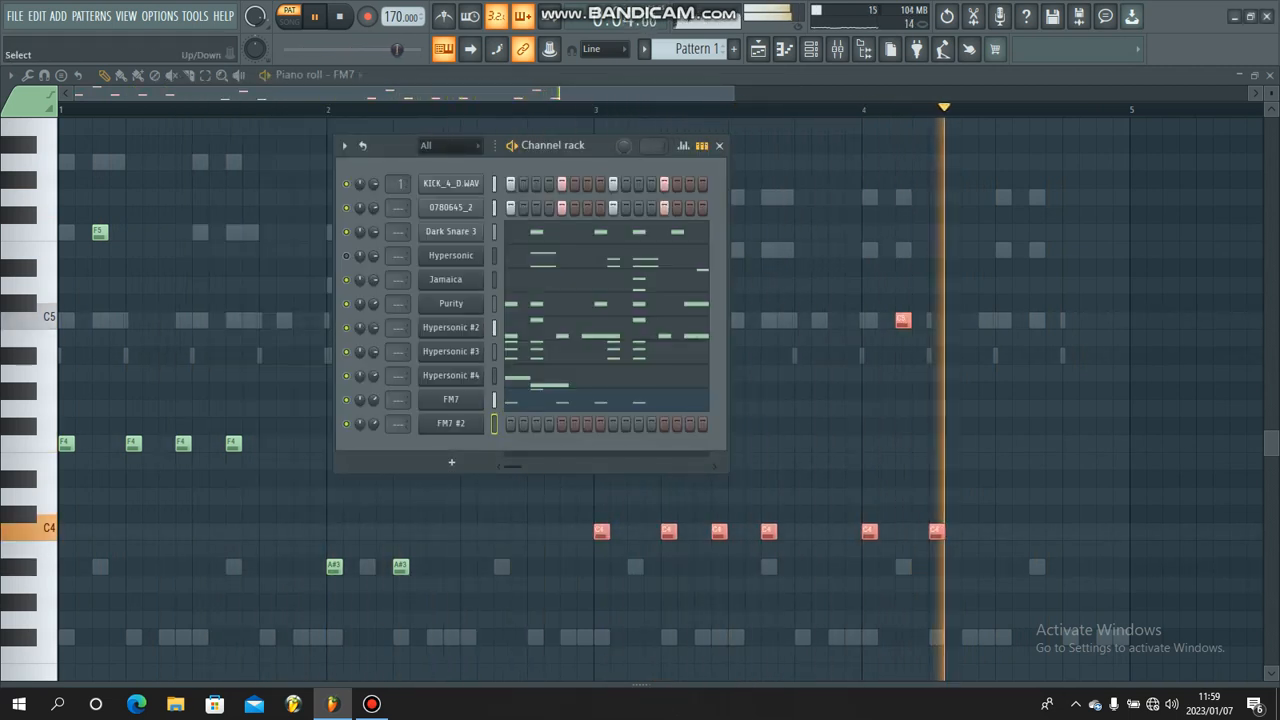
click(494, 424)
key(ctrl+v)
click(510, 416)
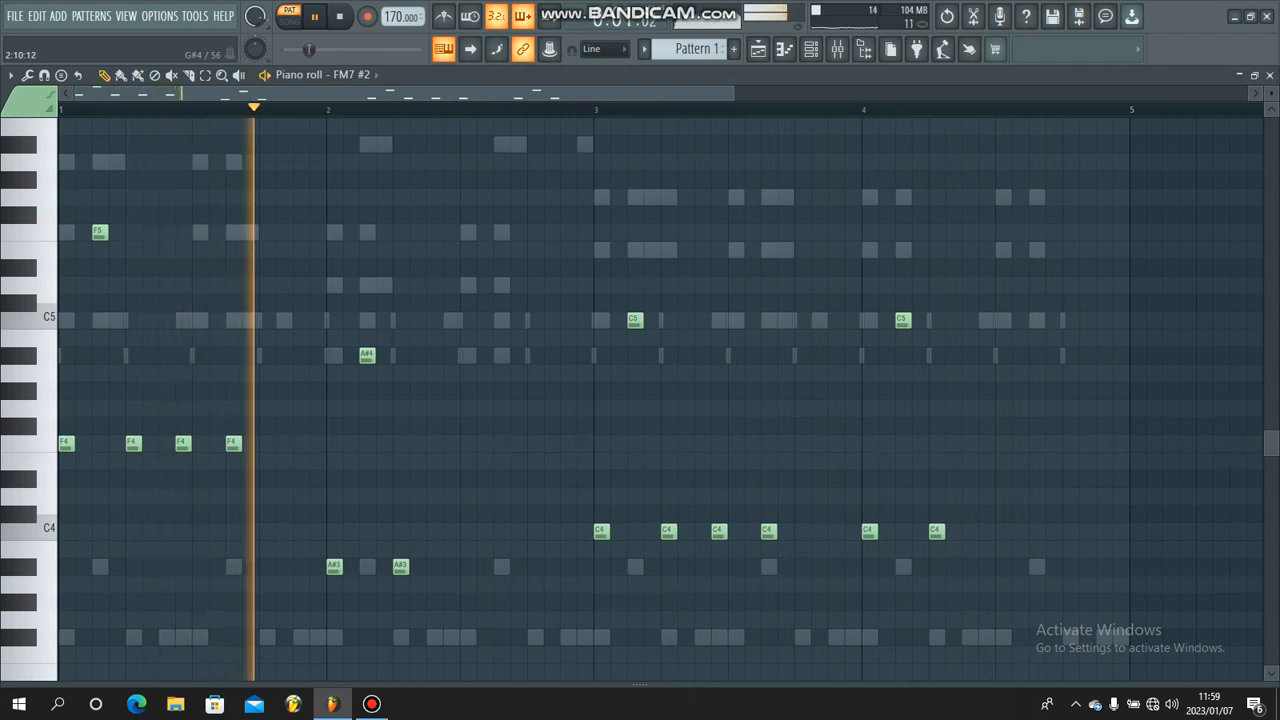
key(ctrl+Down)
scroll(485, 390, down, 3)
Open the muted Hypersonic channel's notes in the piano roll and examine its chords.
click(811, 49)
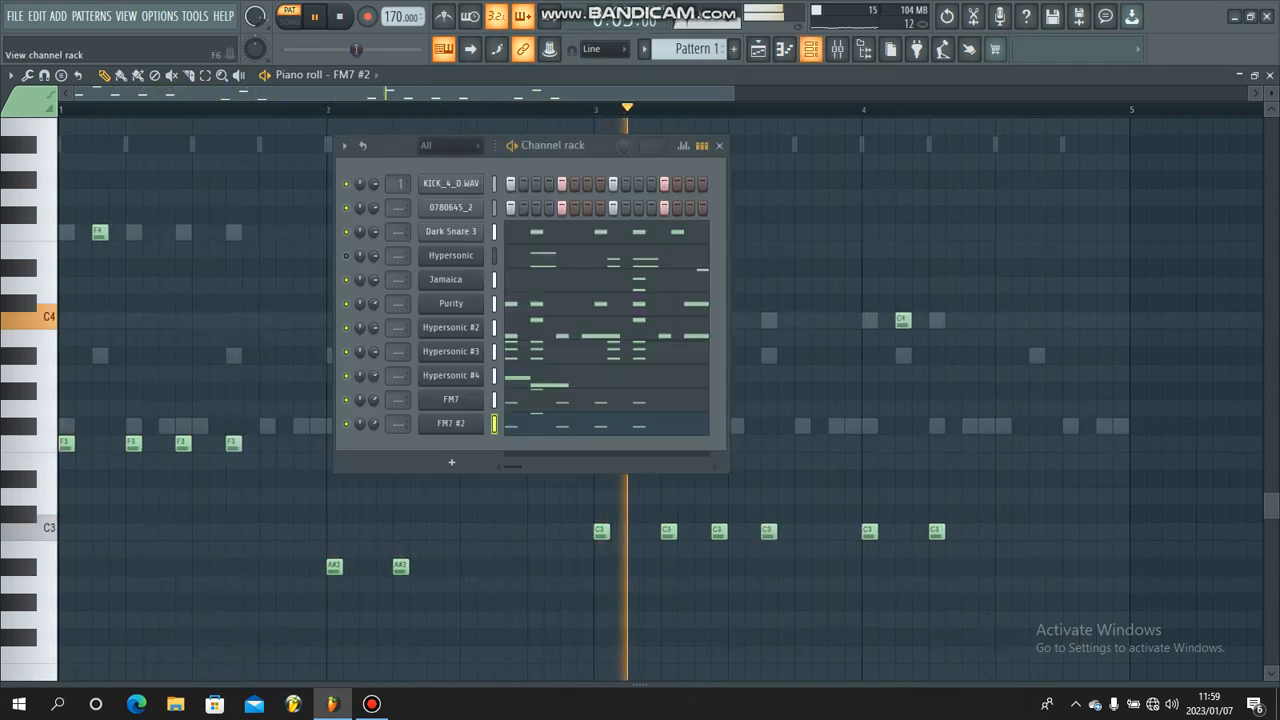
click(606, 257)
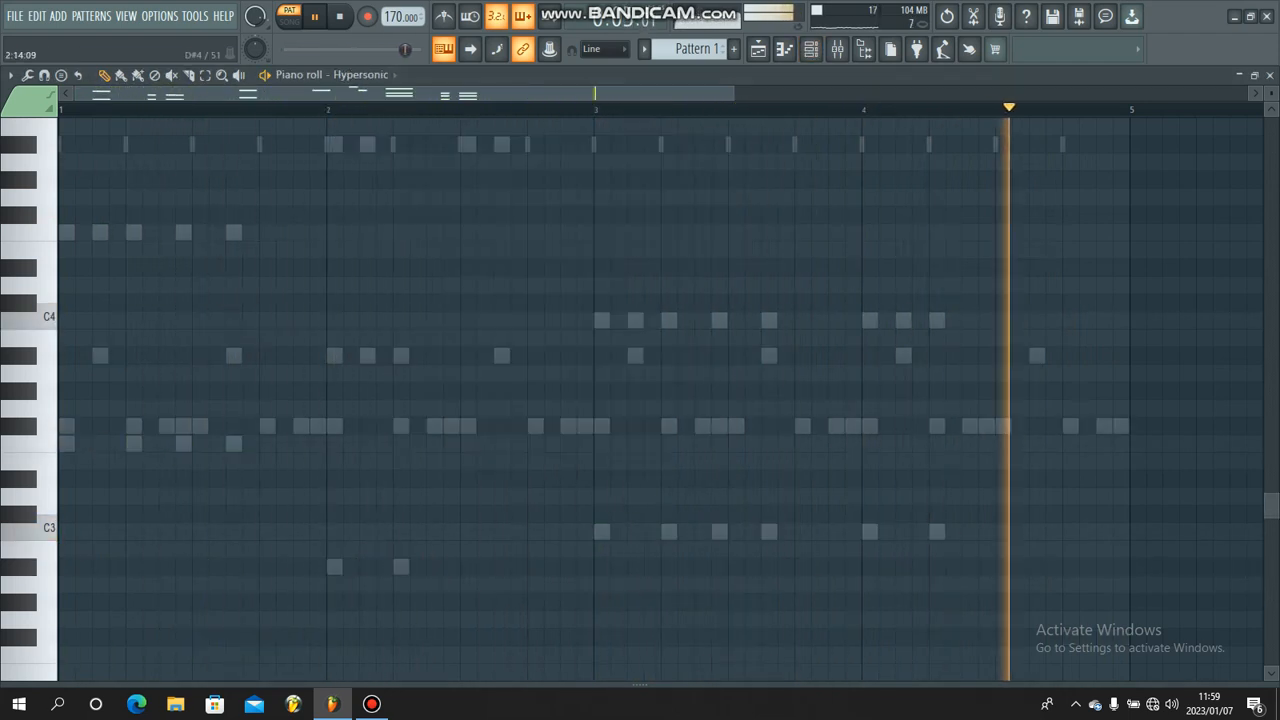
scroll(673, 303, up, 5)
Open the Jamaica channel's piano roll, add a short G6 note in bar 4 and stop playback.
click(811, 49)
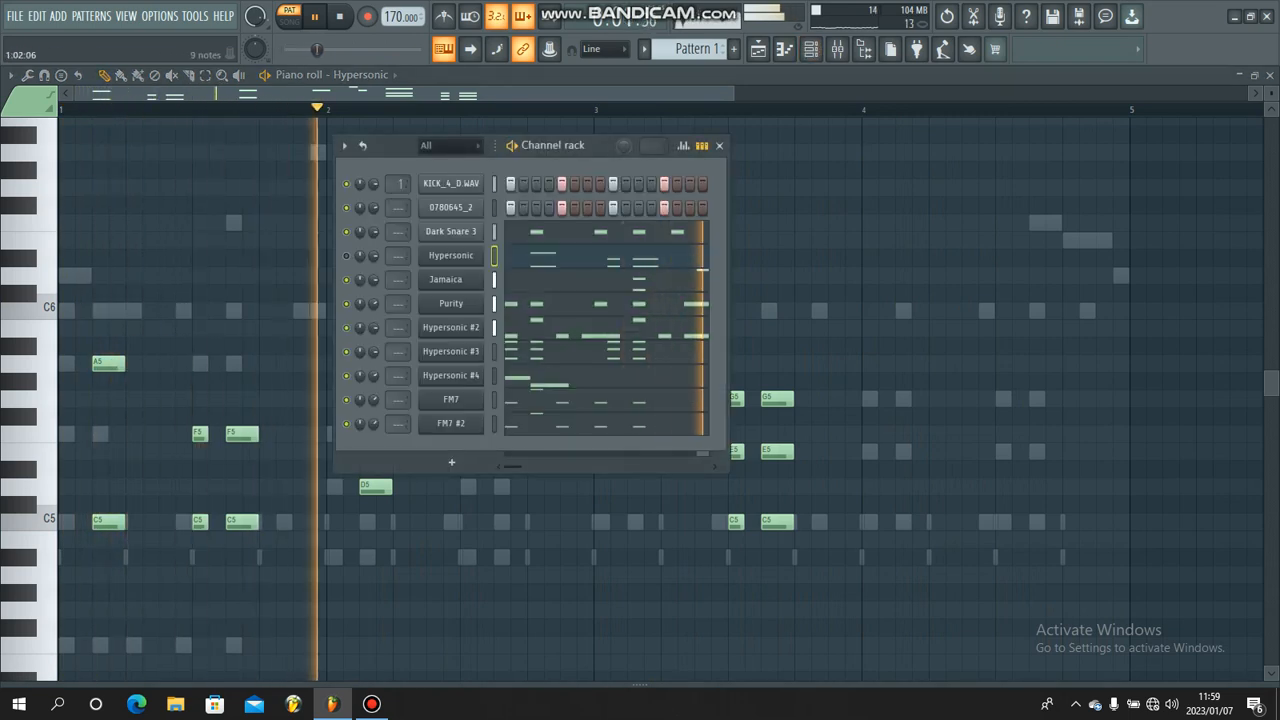
click(522, 279)
scroll(660, 400, up, 3)
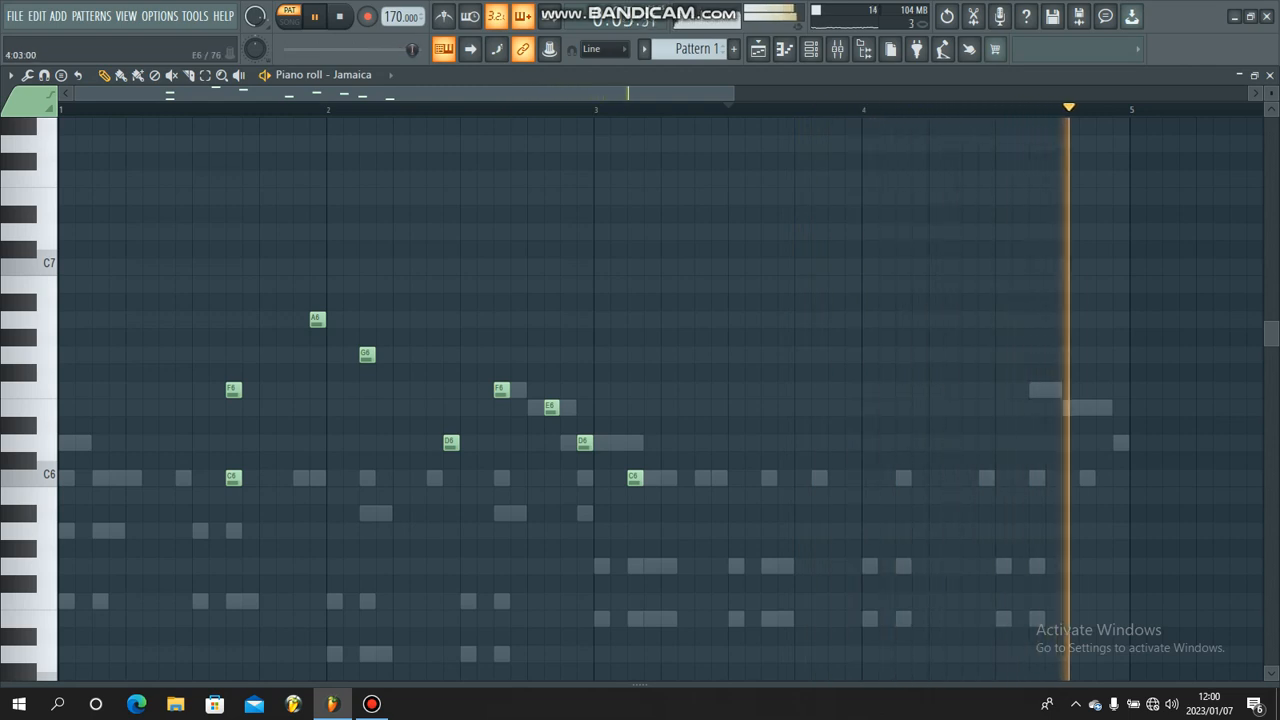
click(953, 355)
key(space)
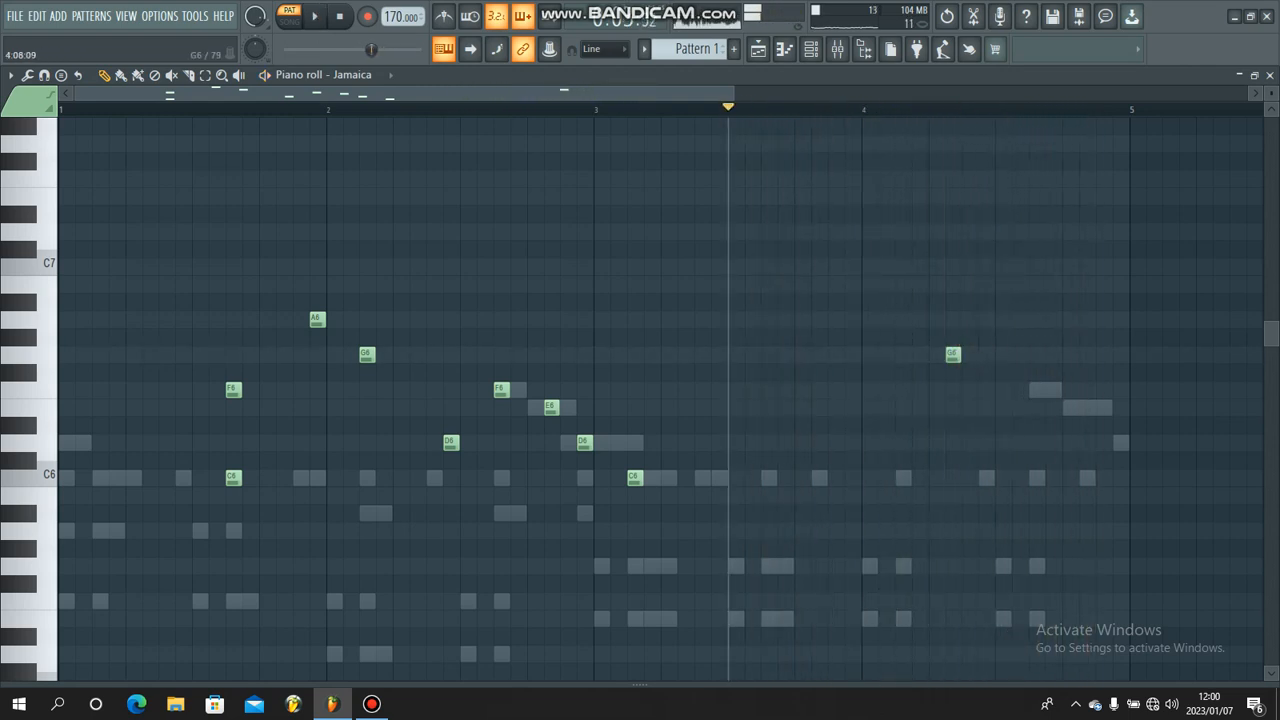
Move the bar 4 G6 note one step later and continue the melody with short F6, E6, E6 and D6 notes to the bar's end.
drag(954, 355, 970, 355)
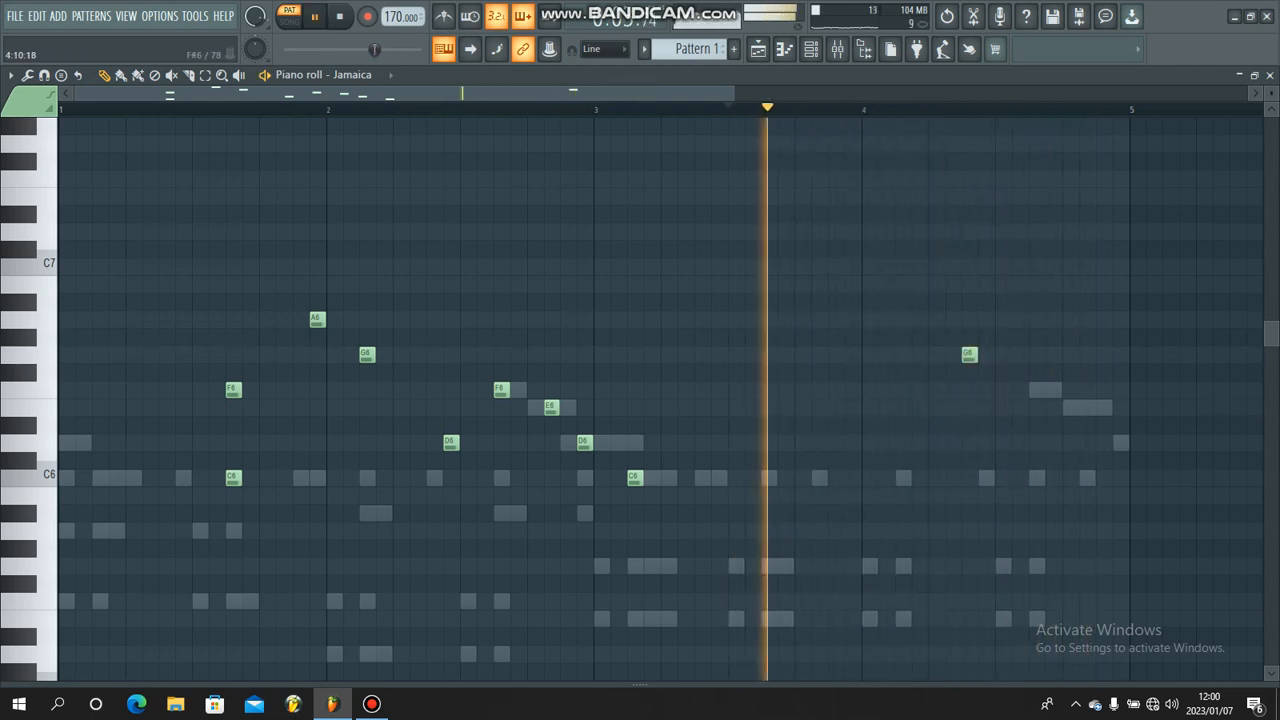
click(1003, 389)
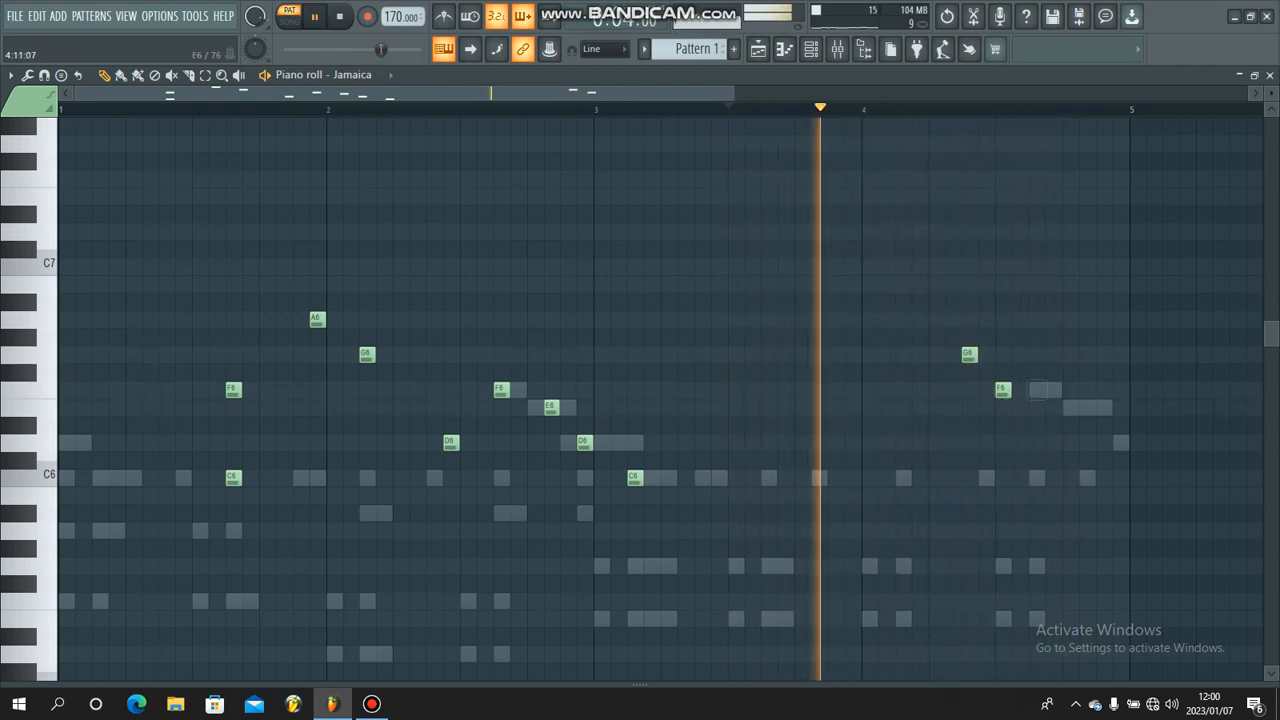
drag(1037, 390, 1037, 408)
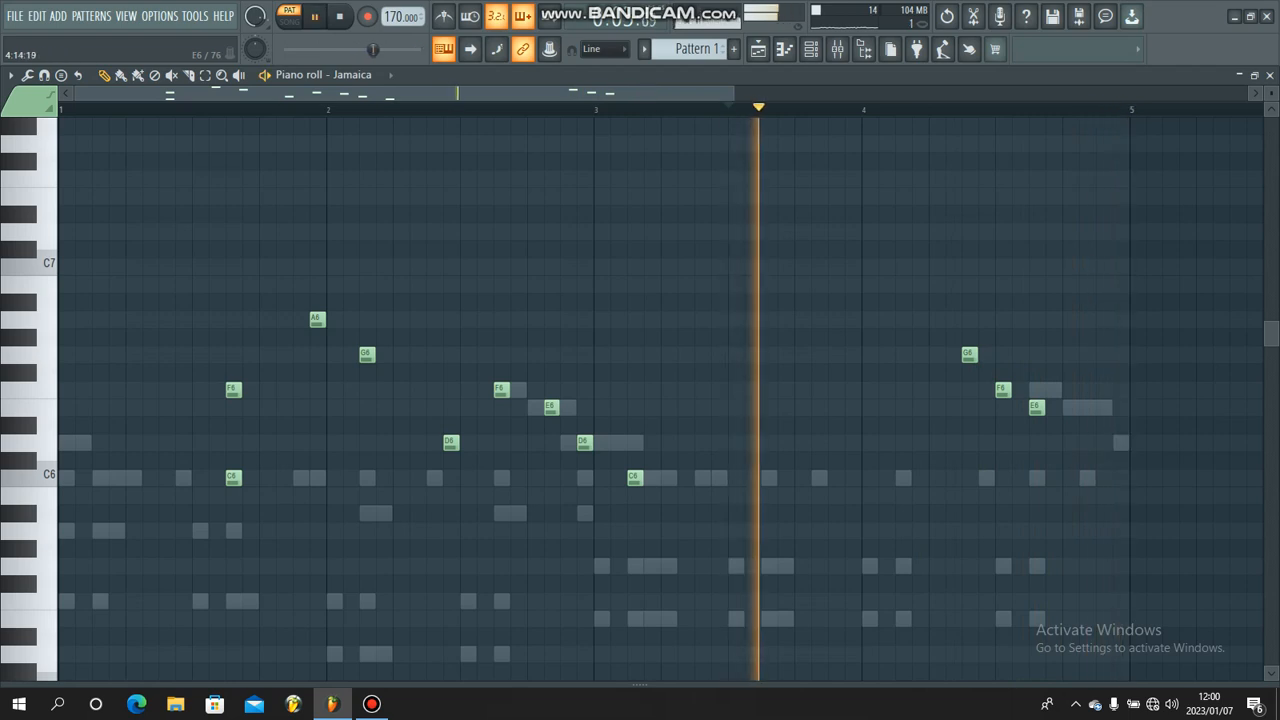
click(1089, 408)
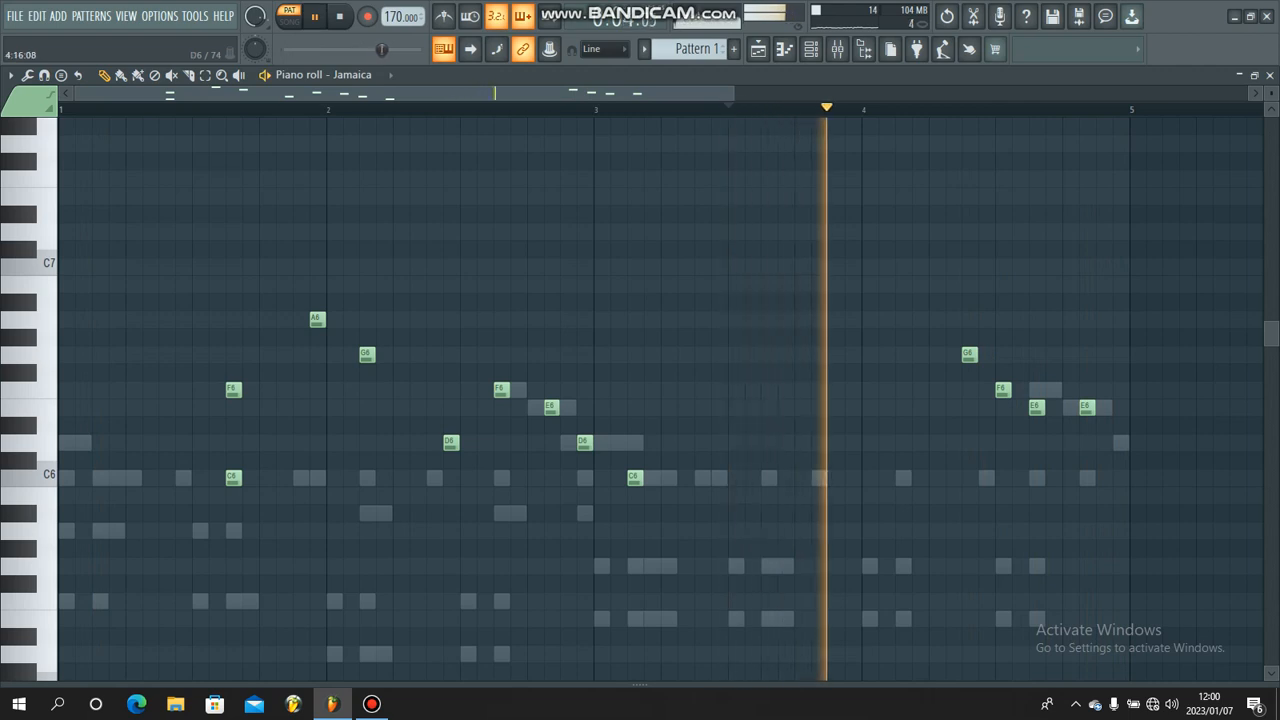
click(1120, 443)
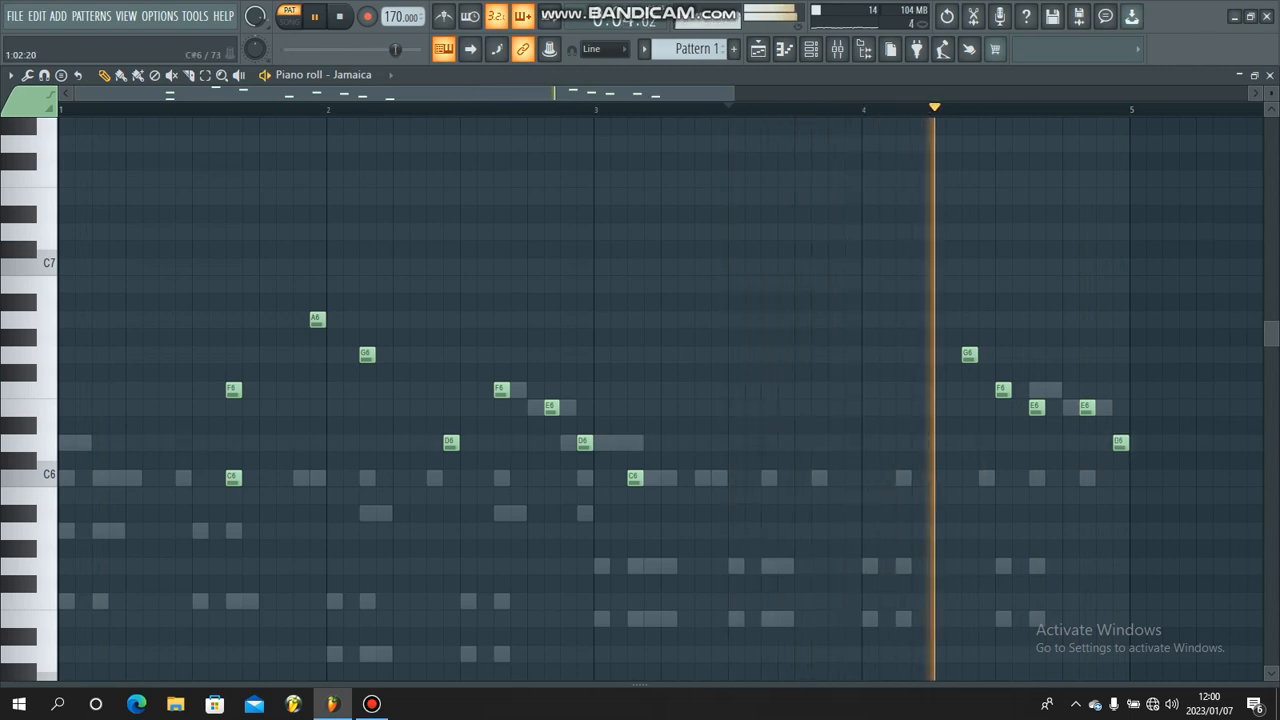
Add a short C6 note near the start of bar 1 and briefly check the channel rack.
click(100, 478)
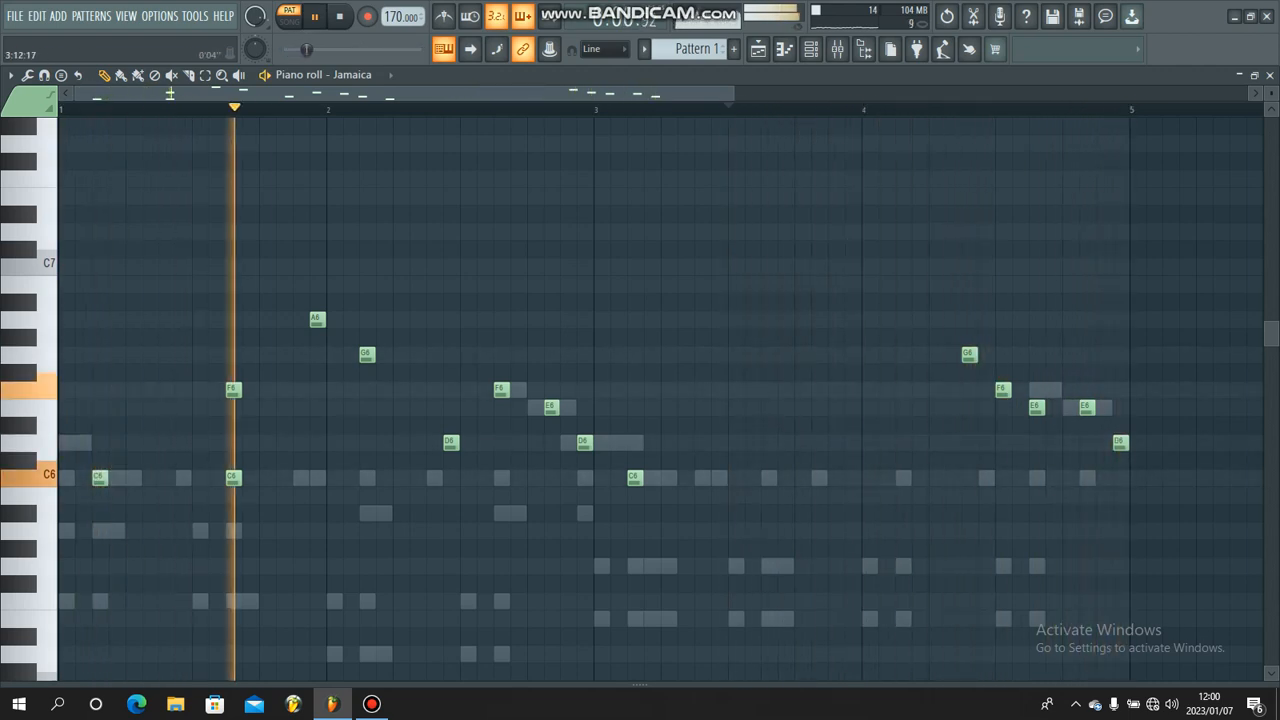
key(F6)
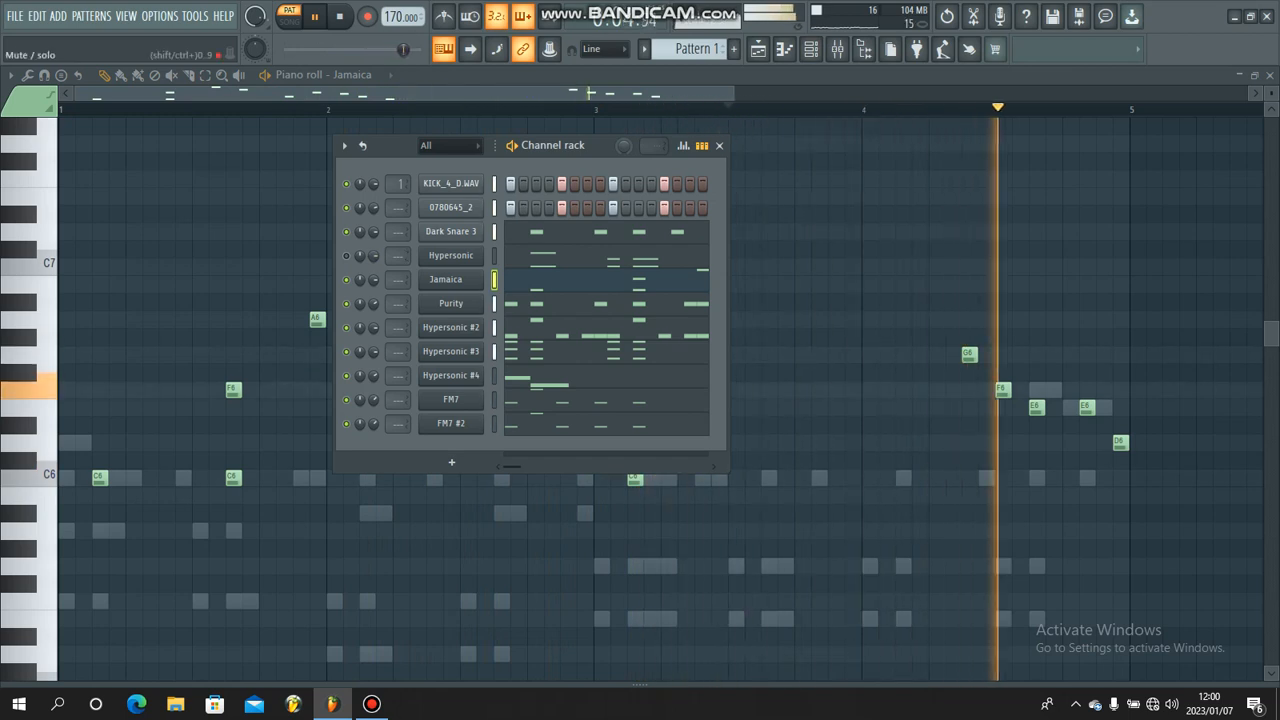
key(F6)
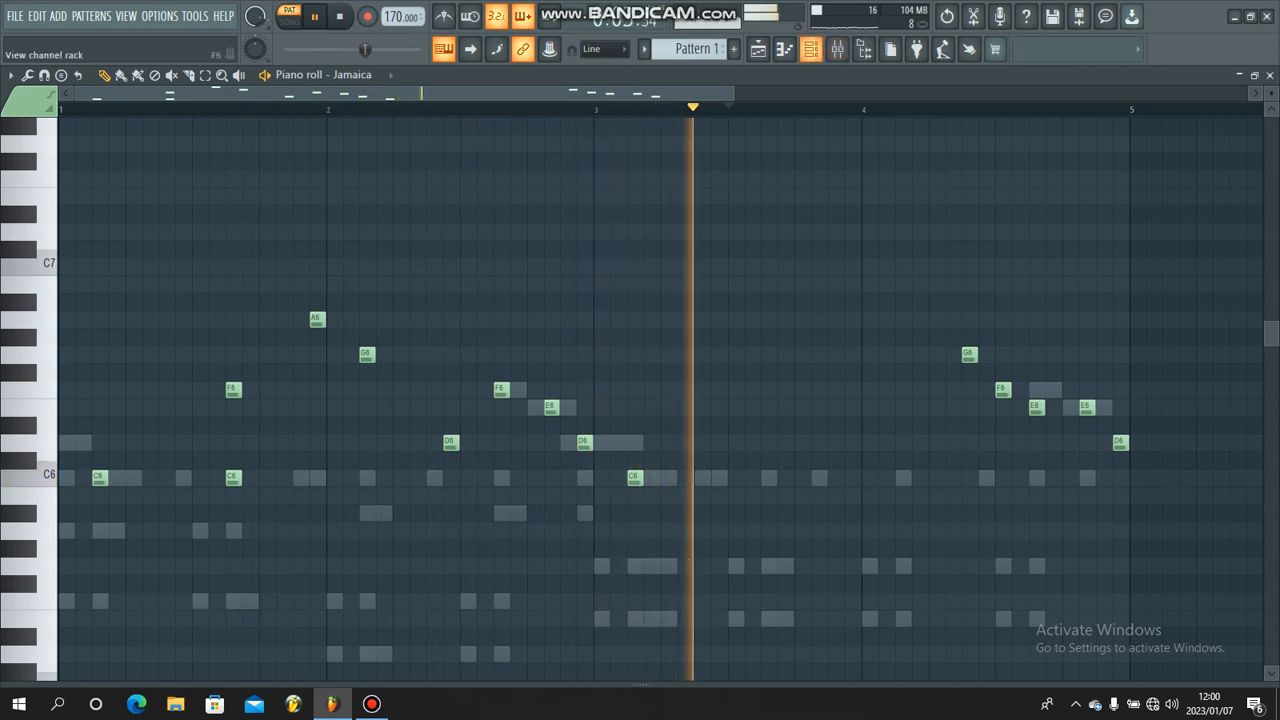
Try A#6 for the first bar 4 melody note, replace it with C7 and audition it from bar 4.
drag(969, 267, 969, 302)
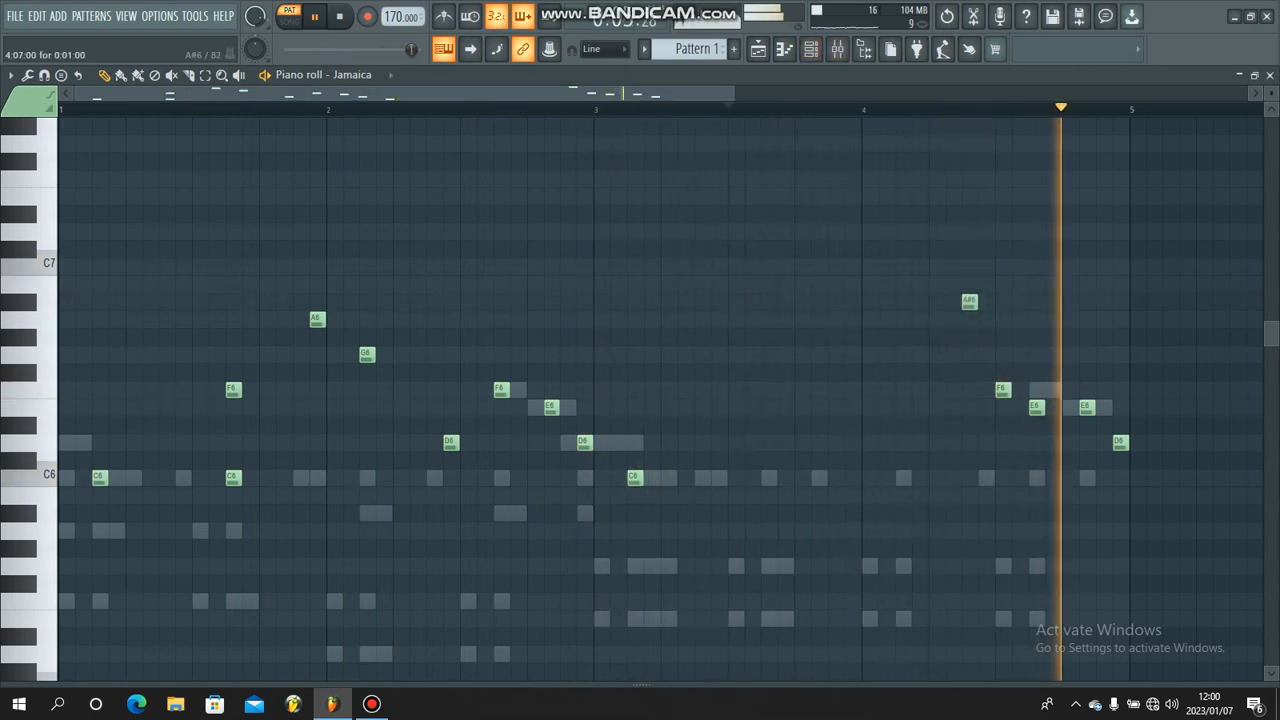
scroll(882, 109, right, 1)
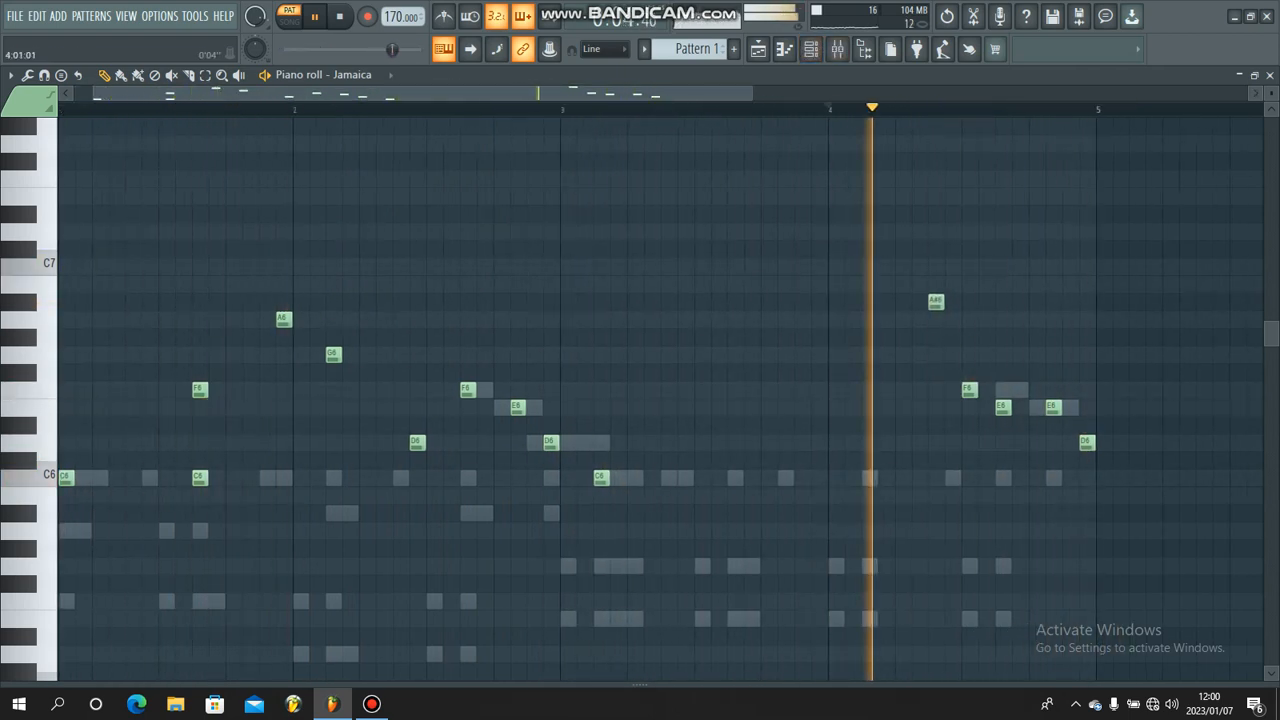
key(space)
key(space)
right_click(967, 302)
click(967, 267)
key(space)
key(space)
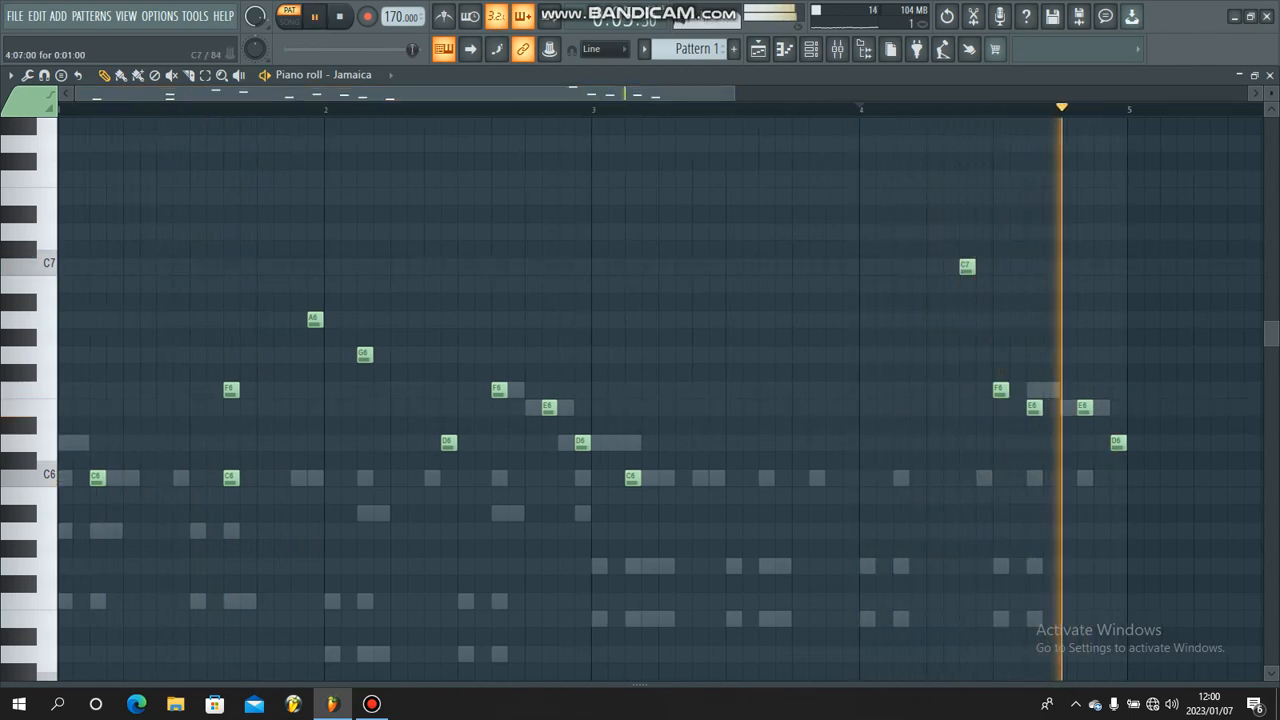
key(space)
key(space)
Change the second bar 4 melody note to A#6 and audition it.
click(1001, 301)
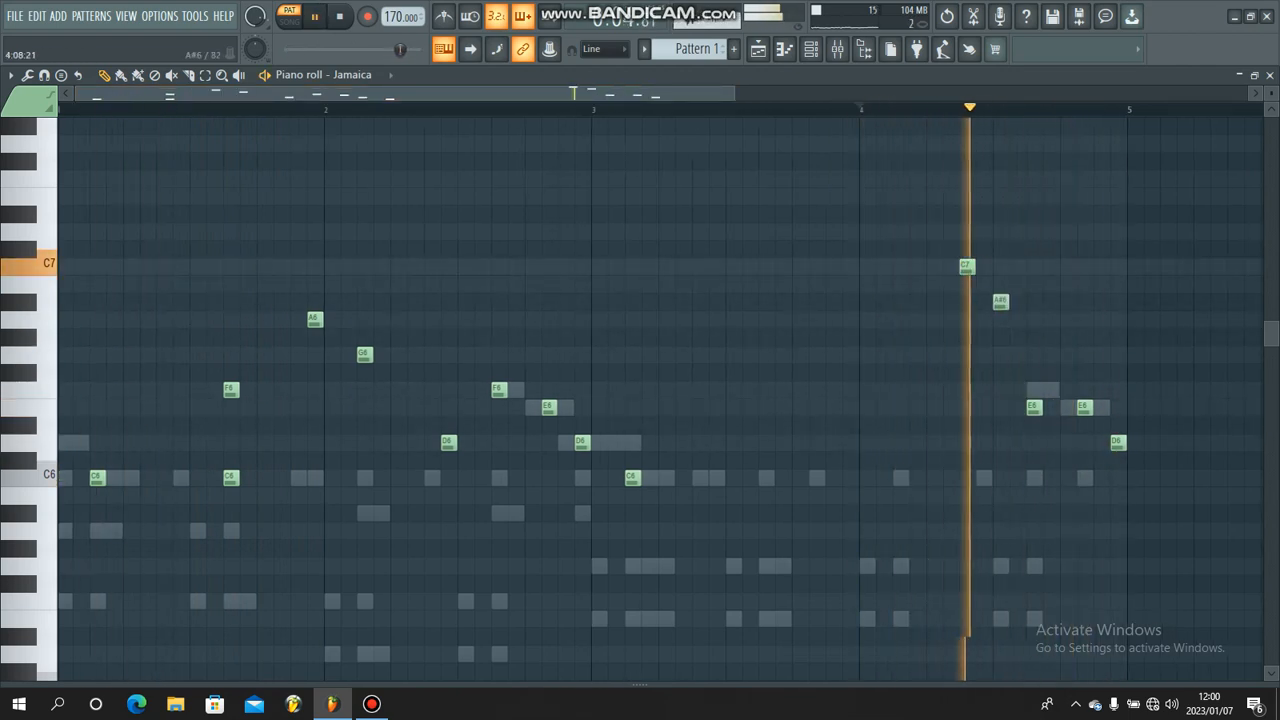
key(space)
click(1001, 301)
key(space)
key(space)
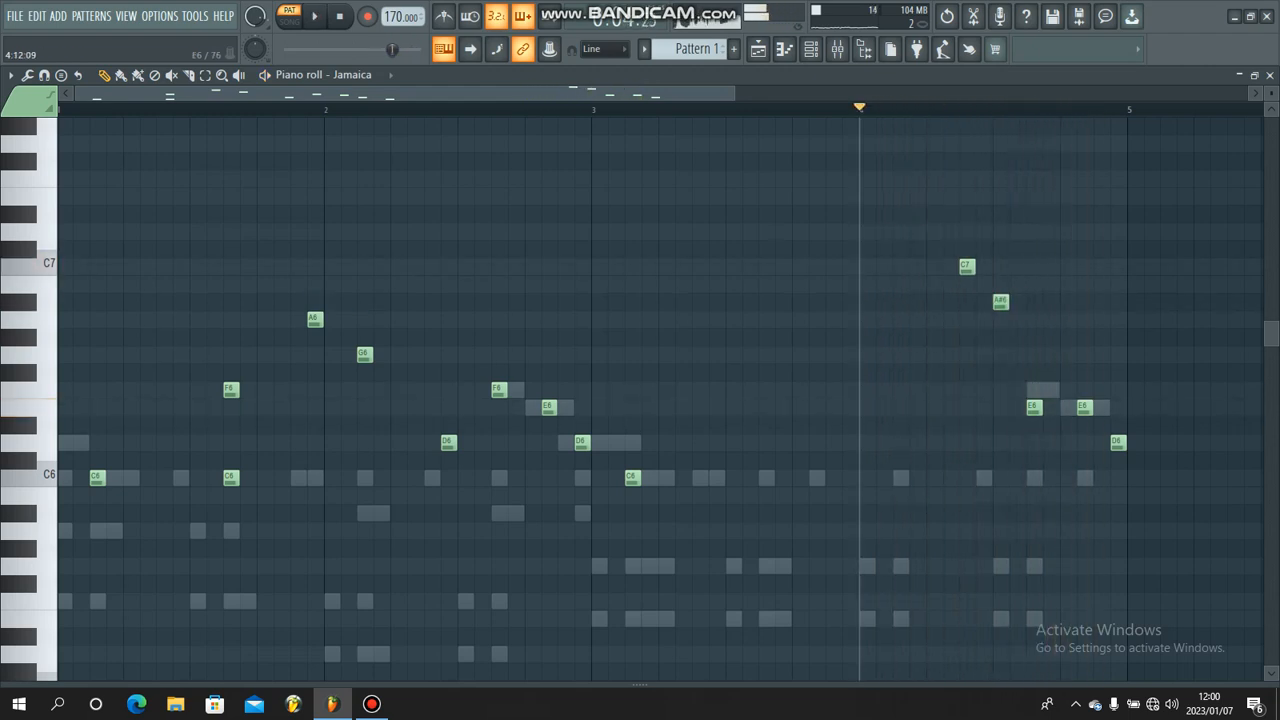
Audition several pitches for the third bar 4 melody note, settling on G6, and set the fourth note to F6.
drag(1035, 407, 1035, 390)
click(1034, 337)
right_click(1034, 337)
key(space)
key(space)
click(1034, 302)
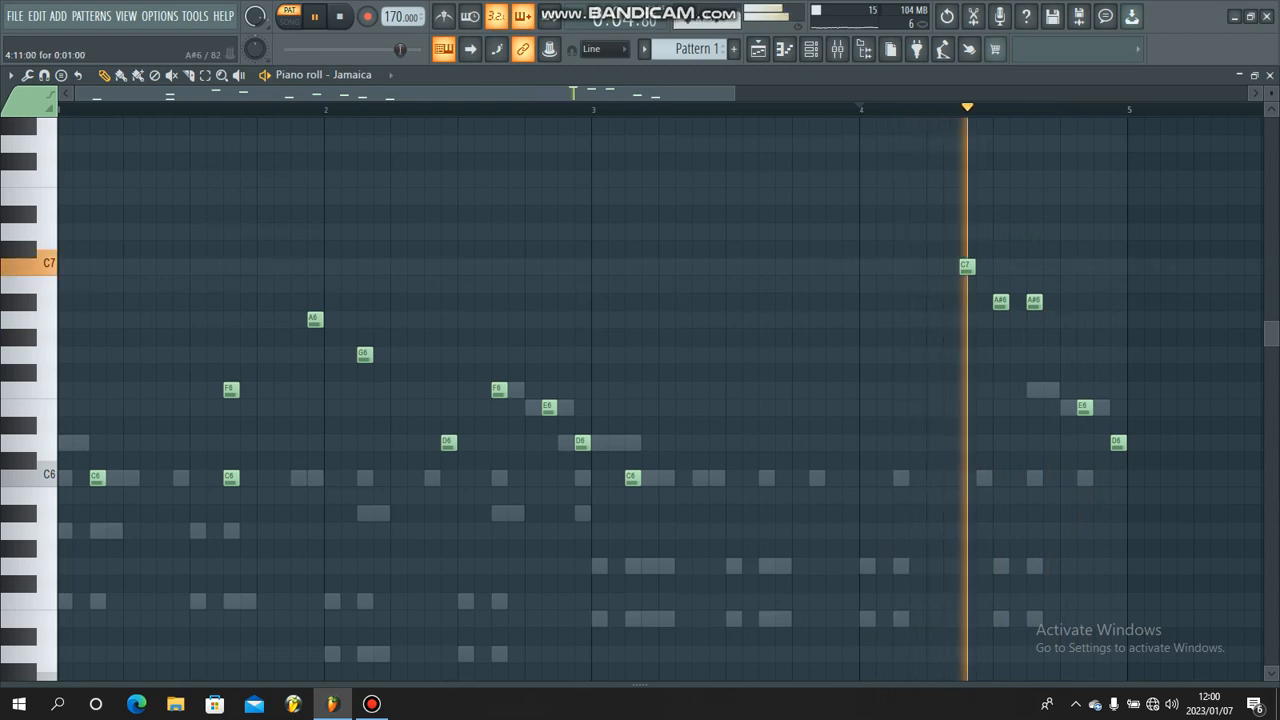
click(1034, 318)
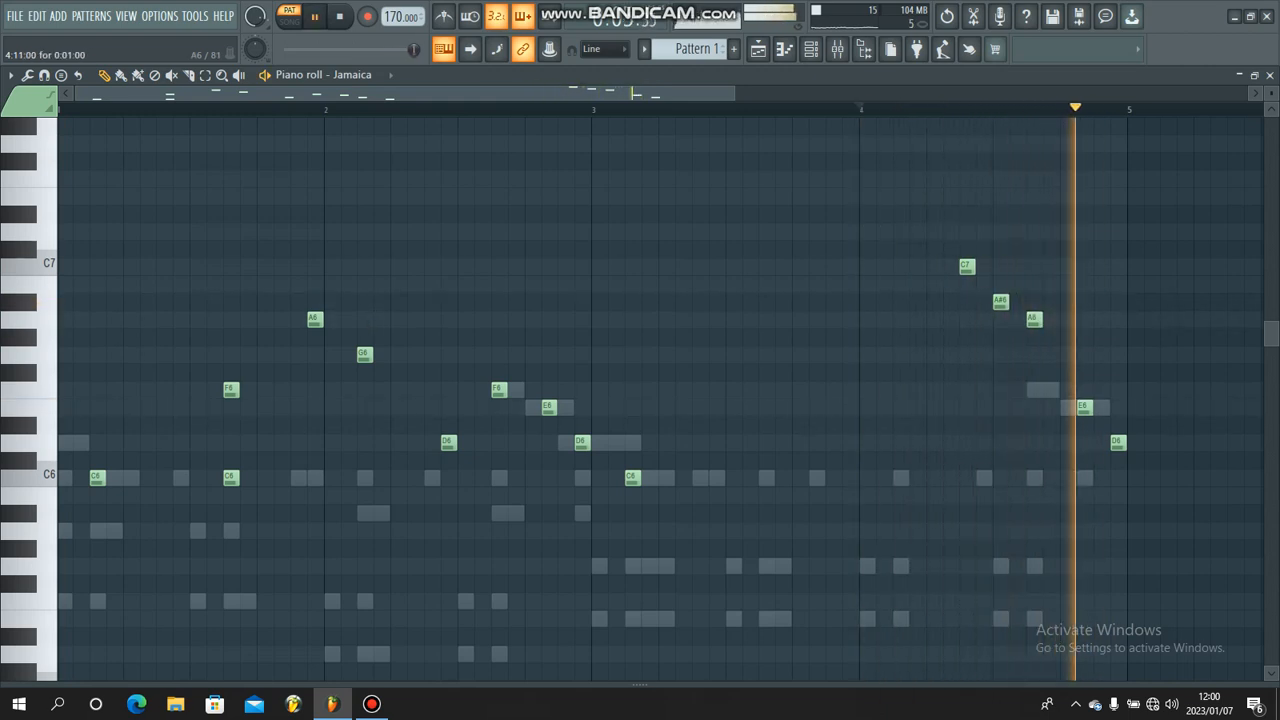
click(1034, 337)
click(1034, 353)
right_click(1084, 406)
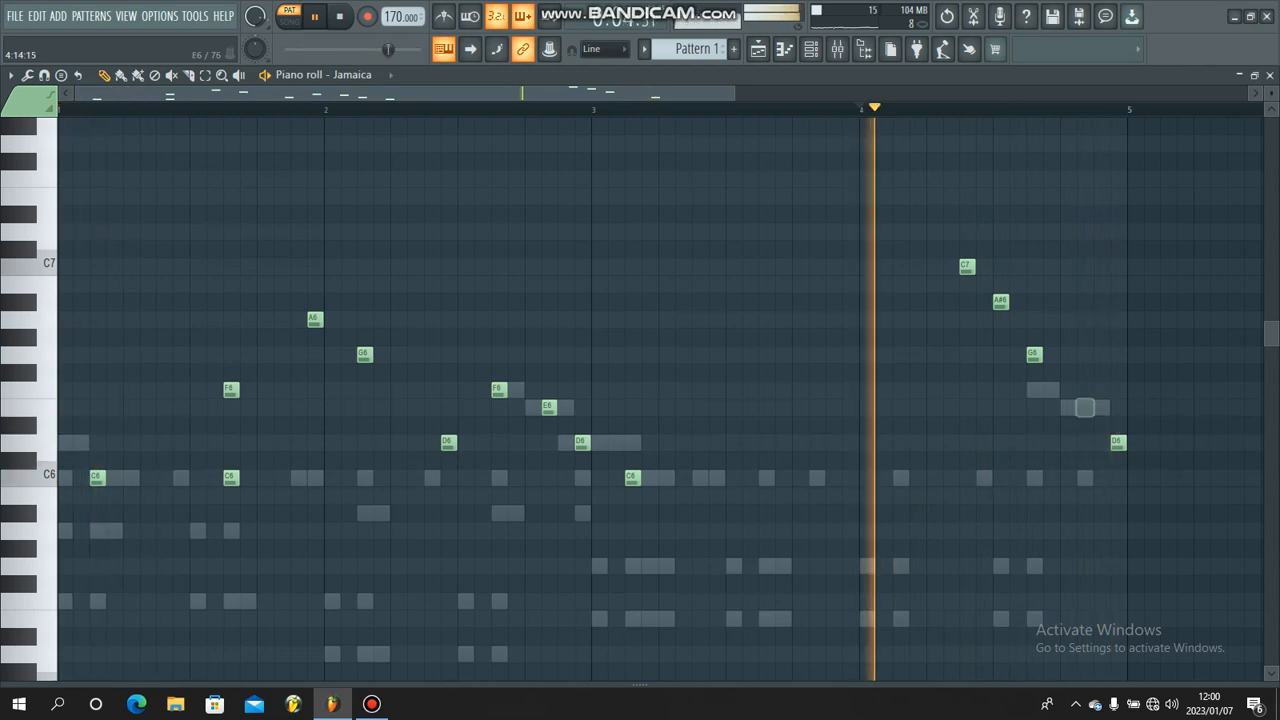
click(1084, 389)
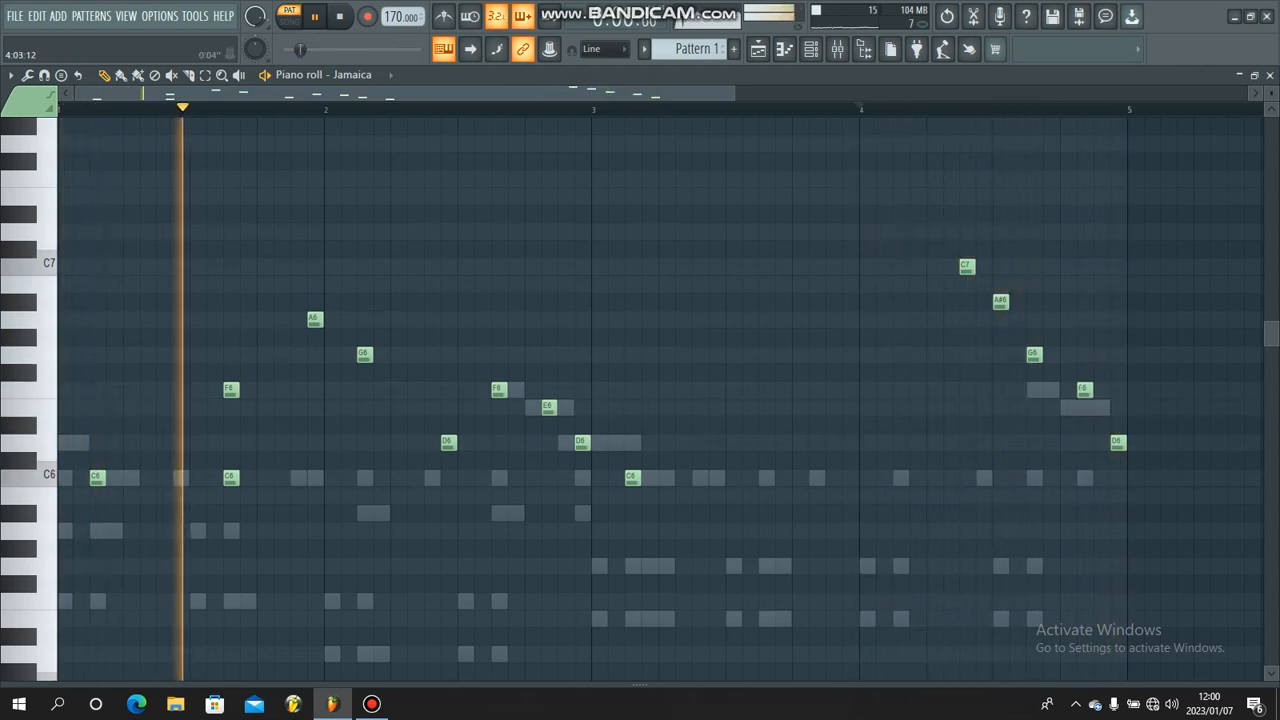
Mute Purity, Hypersonic #3, Hypersonic #4, FM7 and FM7 #2, restart playback and return to the Jamaica piano roll.
key(F6)
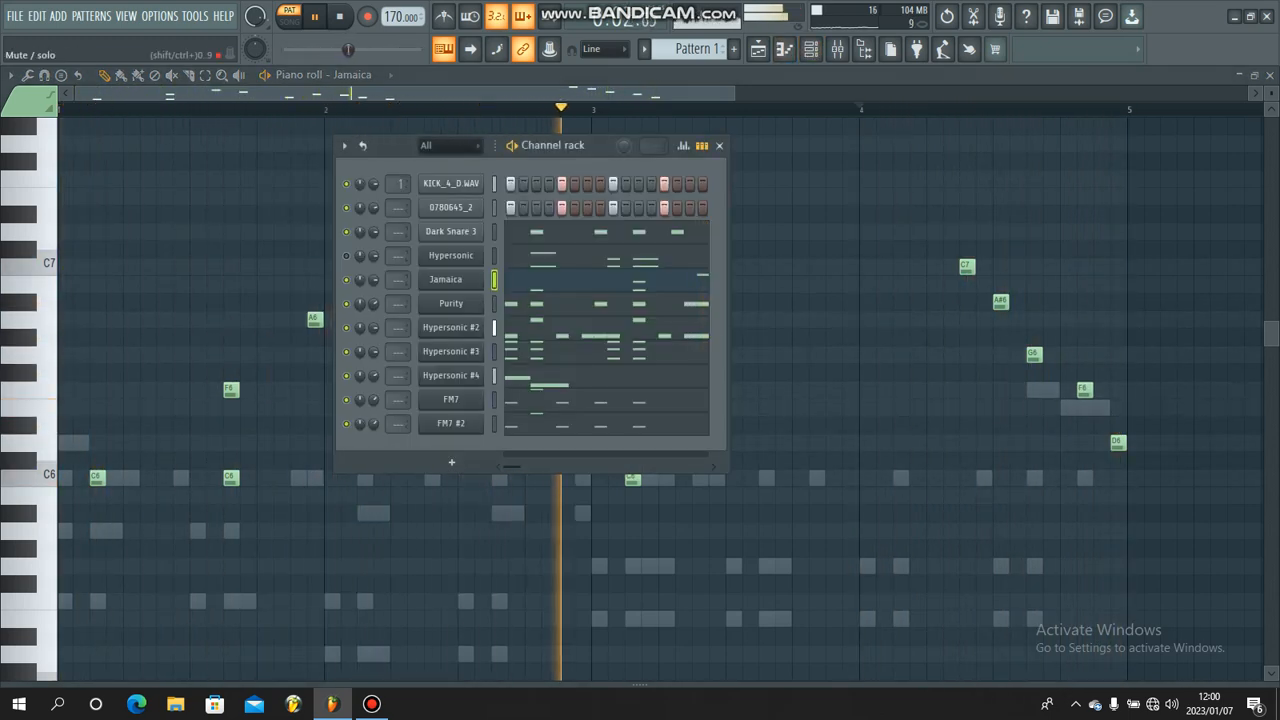
key(space)
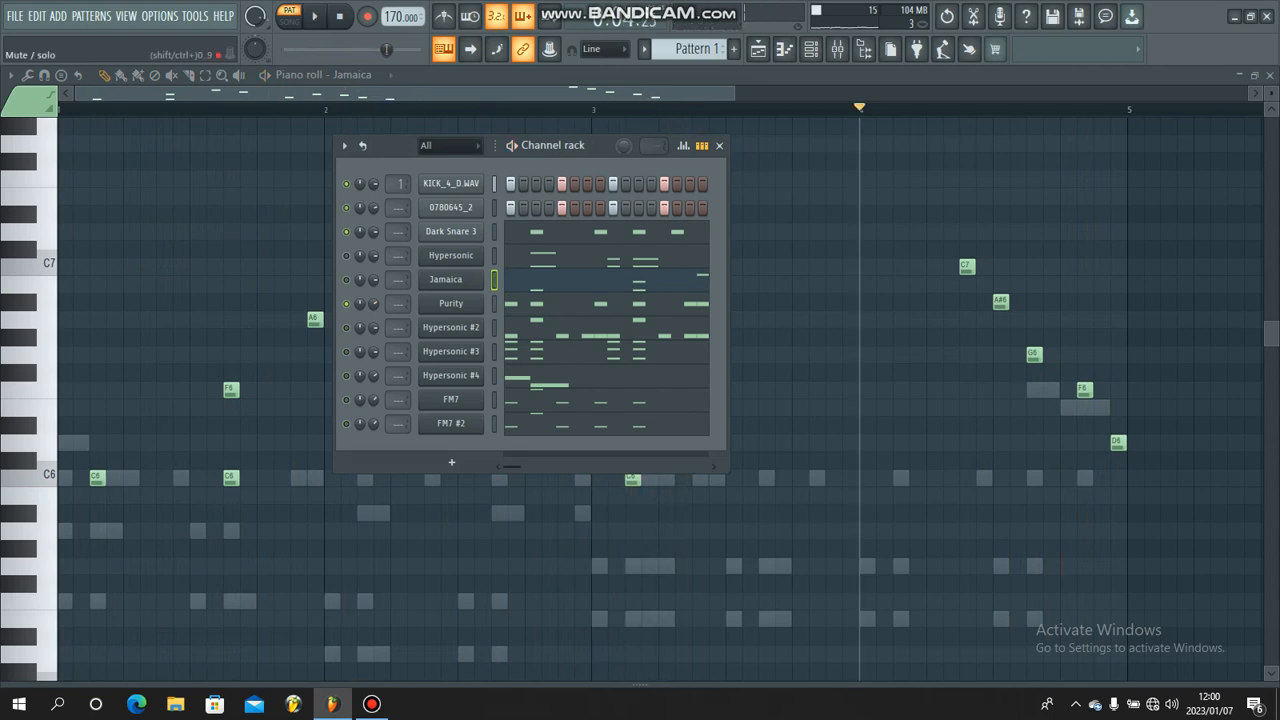
key(space)
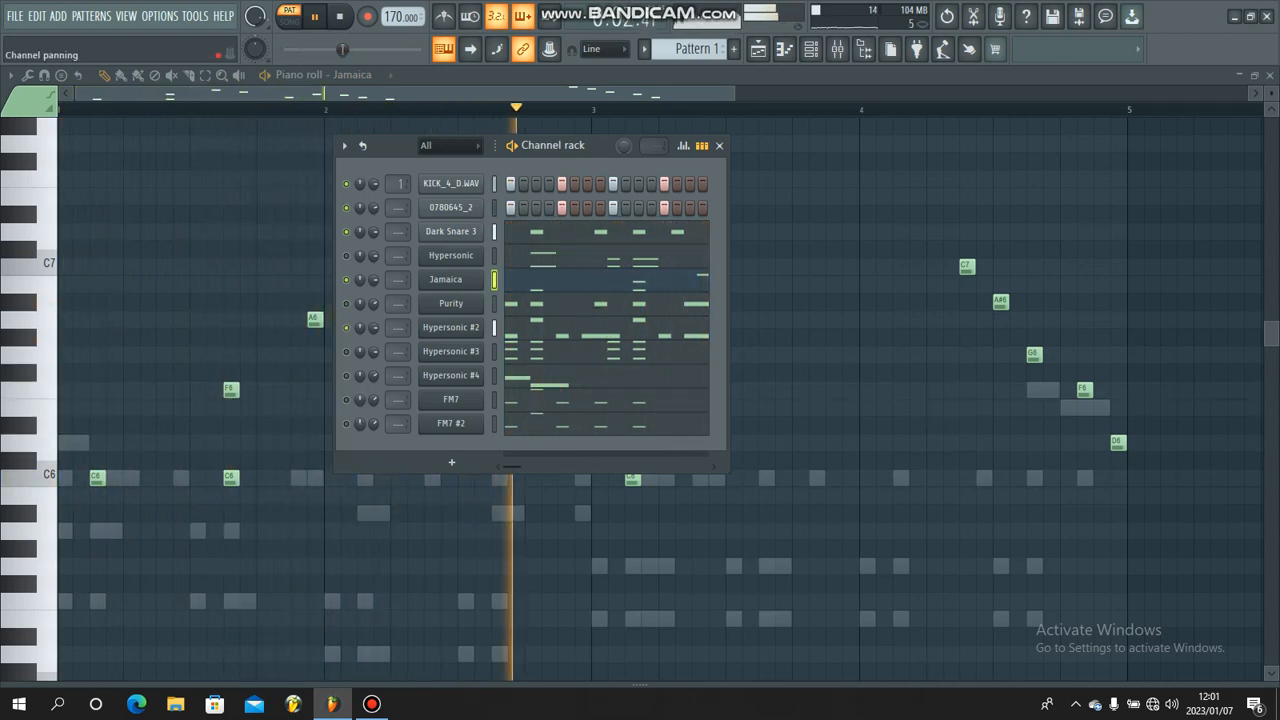
key(F6)
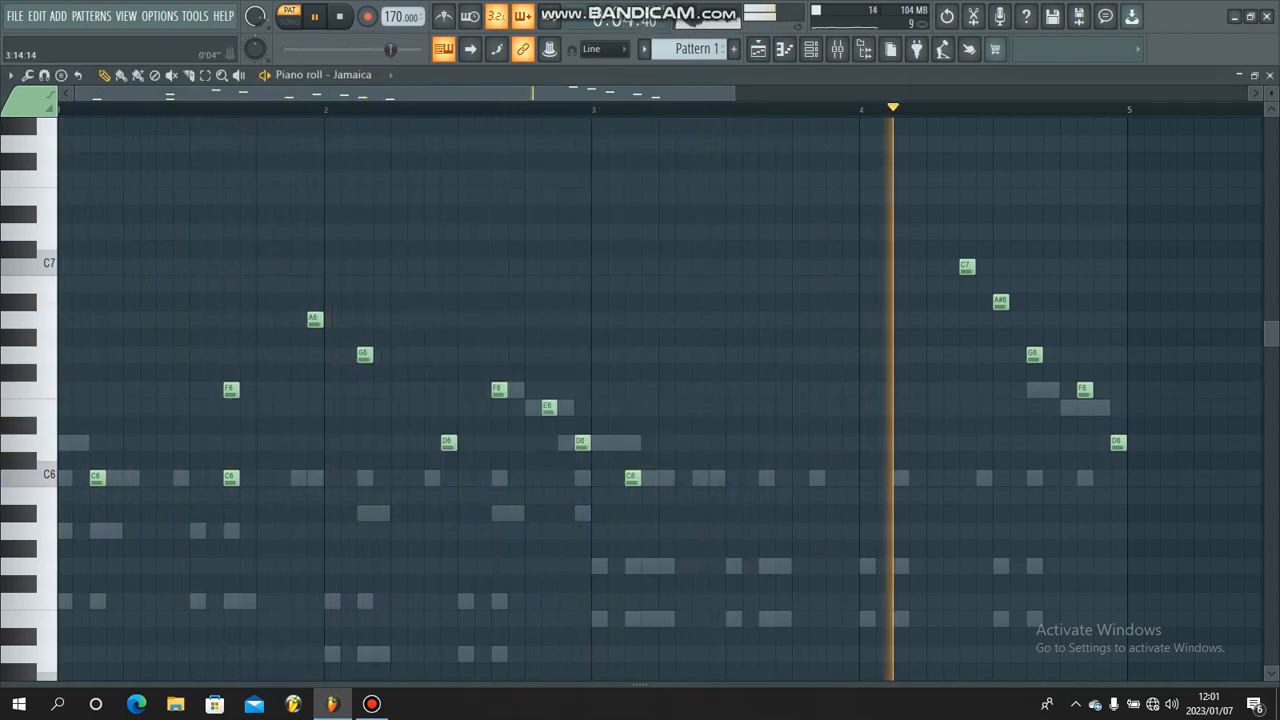
Set playback to begin near bar 4 and set the first two bar 4 melody notes to C7 and A6.
scroll(820, 109, down, 1)
click(843, 109)
key(space)
right_click(970, 302)
right_click(966, 266)
key(space)
click(966, 320)
drag(1006, 320, 1041, 346)
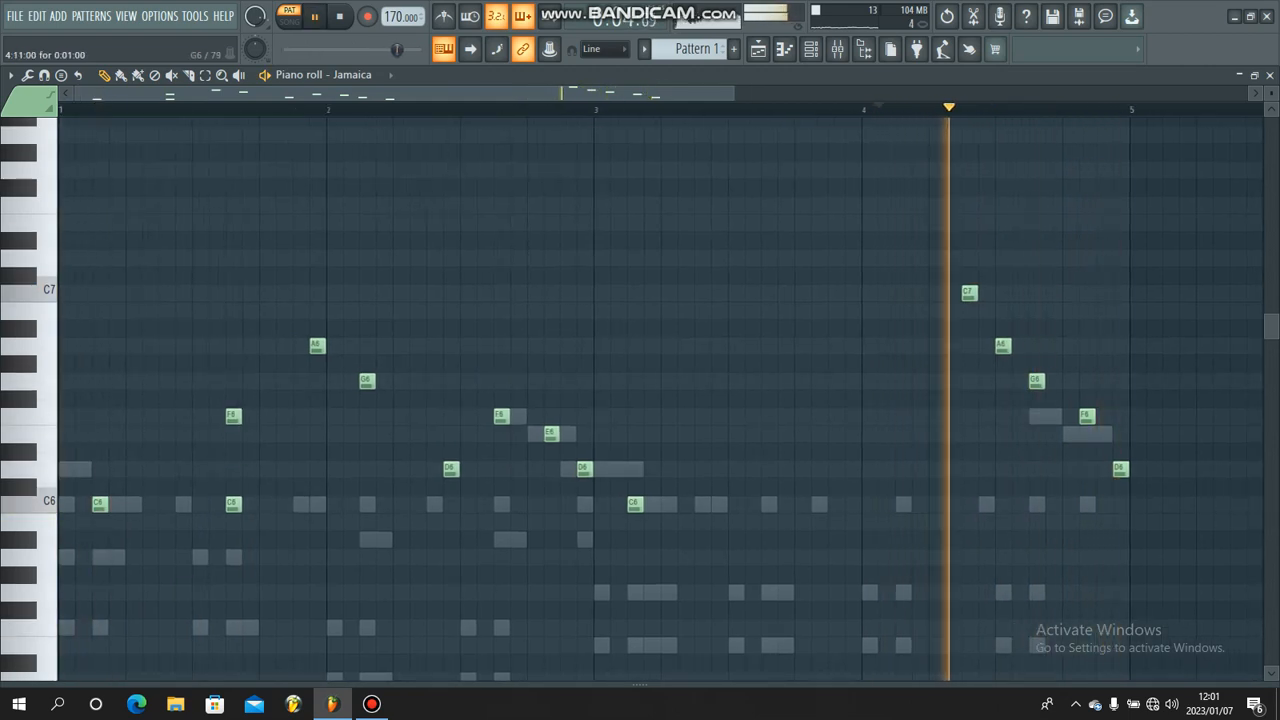
Try an A6 directly after the second bar 4 note in place of the third note, and restore the G6.
right_click(1037, 381)
click(1020, 346)
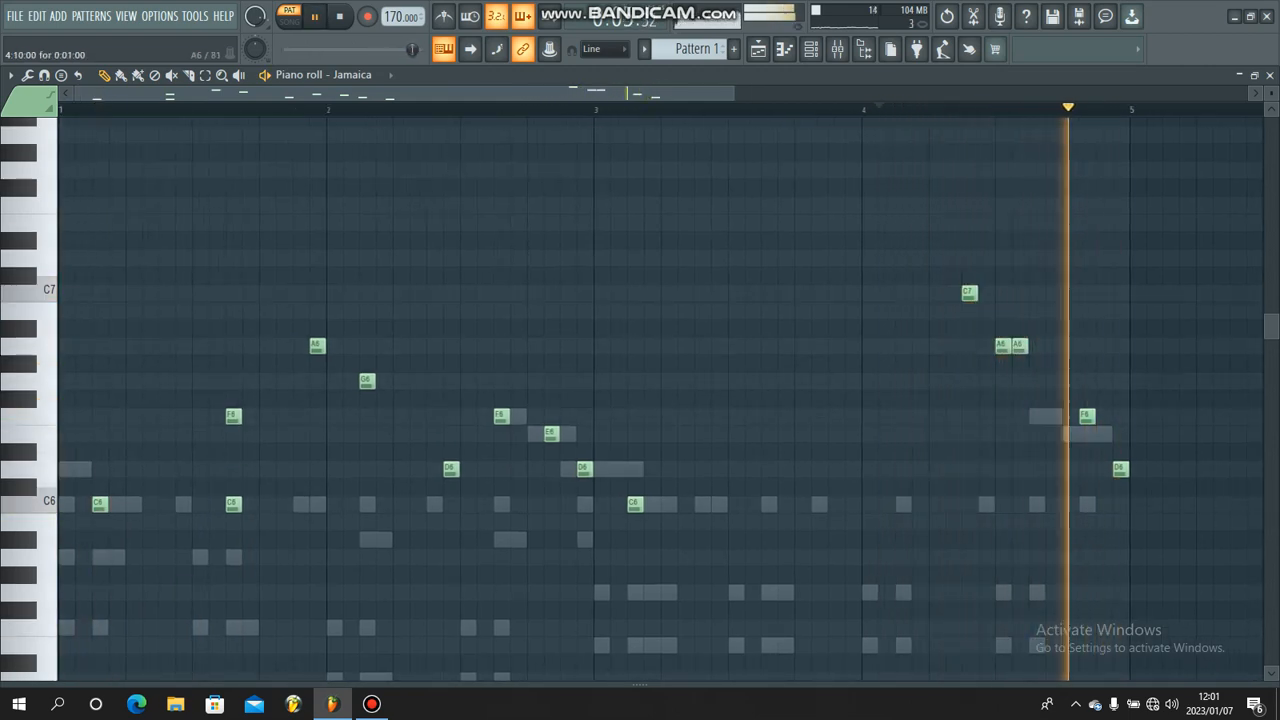
right_click(1019, 346)
click(1037, 381)
Raise the last two bar 4 melody notes to G6 and F6 and replay the phrase.
right_click(1087, 416)
click(1087, 381)
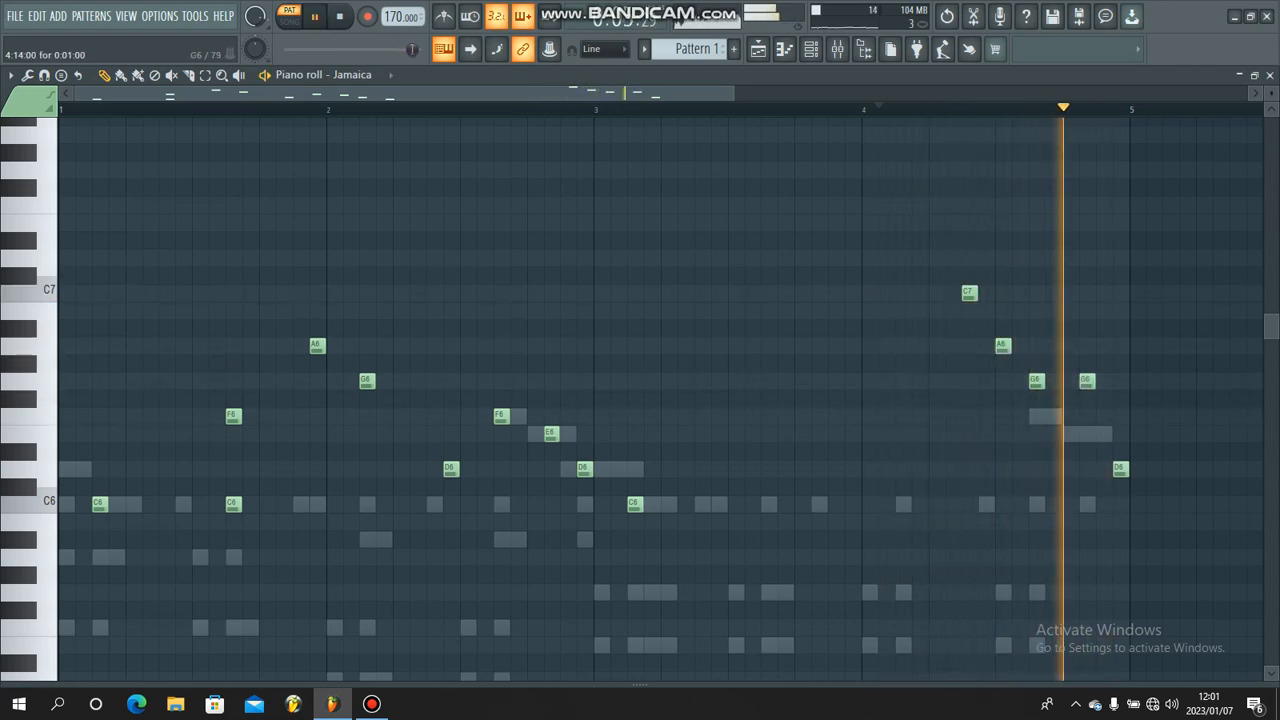
right_click(1120, 468)
click(1120, 416)
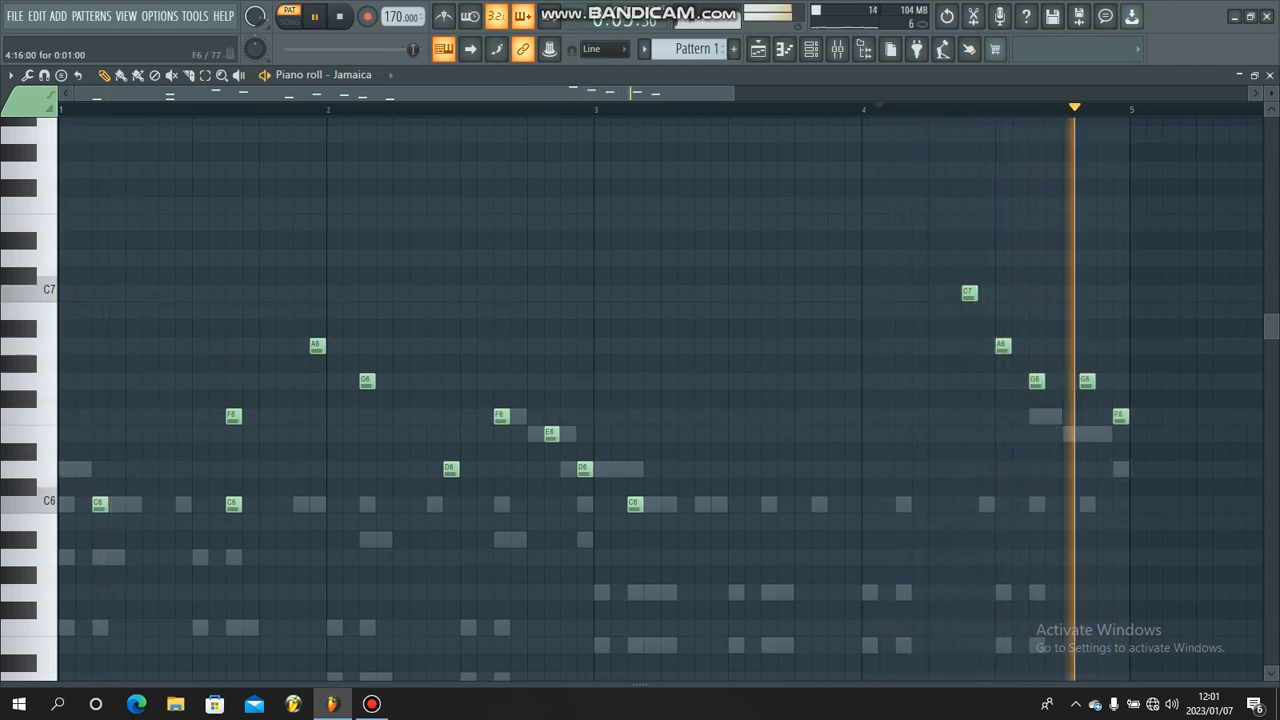
key(space)
key(space)
Try E6 and F6 in place of the C6 note near the start of bar 1, and restore the C6.
right_click(98, 504)
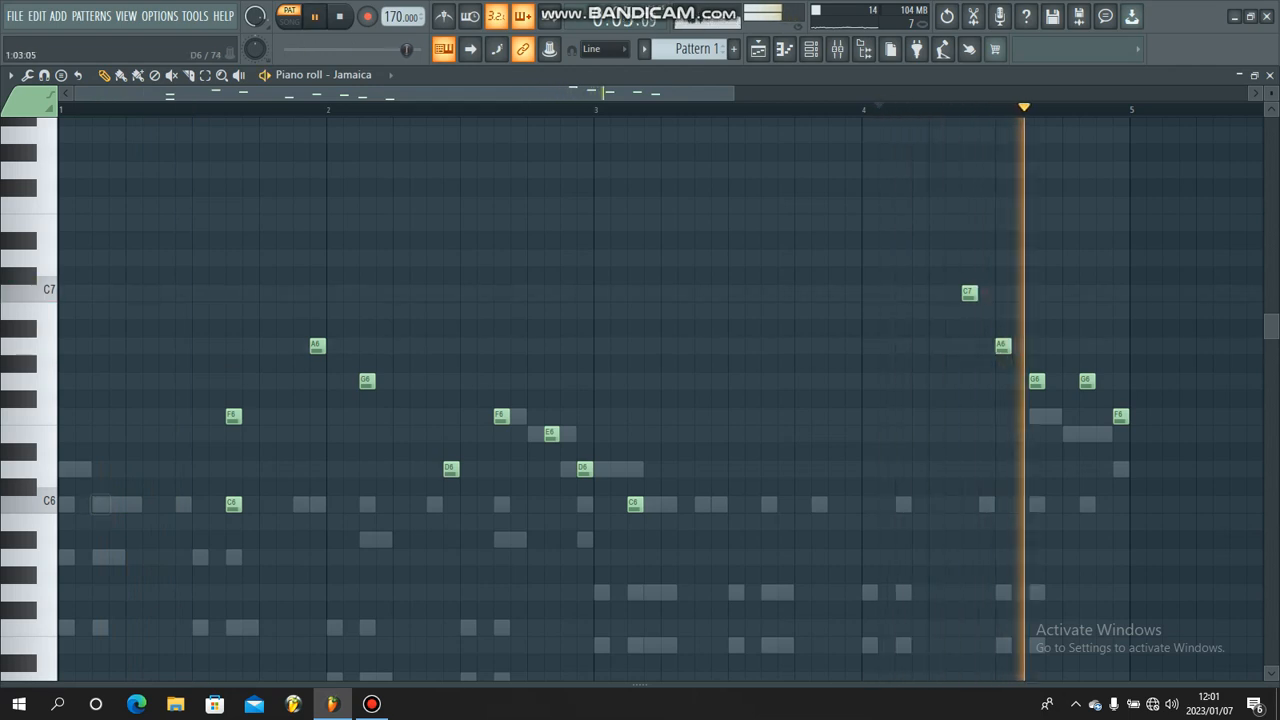
click(100, 434)
key(space)
key(space)
right_click(100, 434)
click(100, 416)
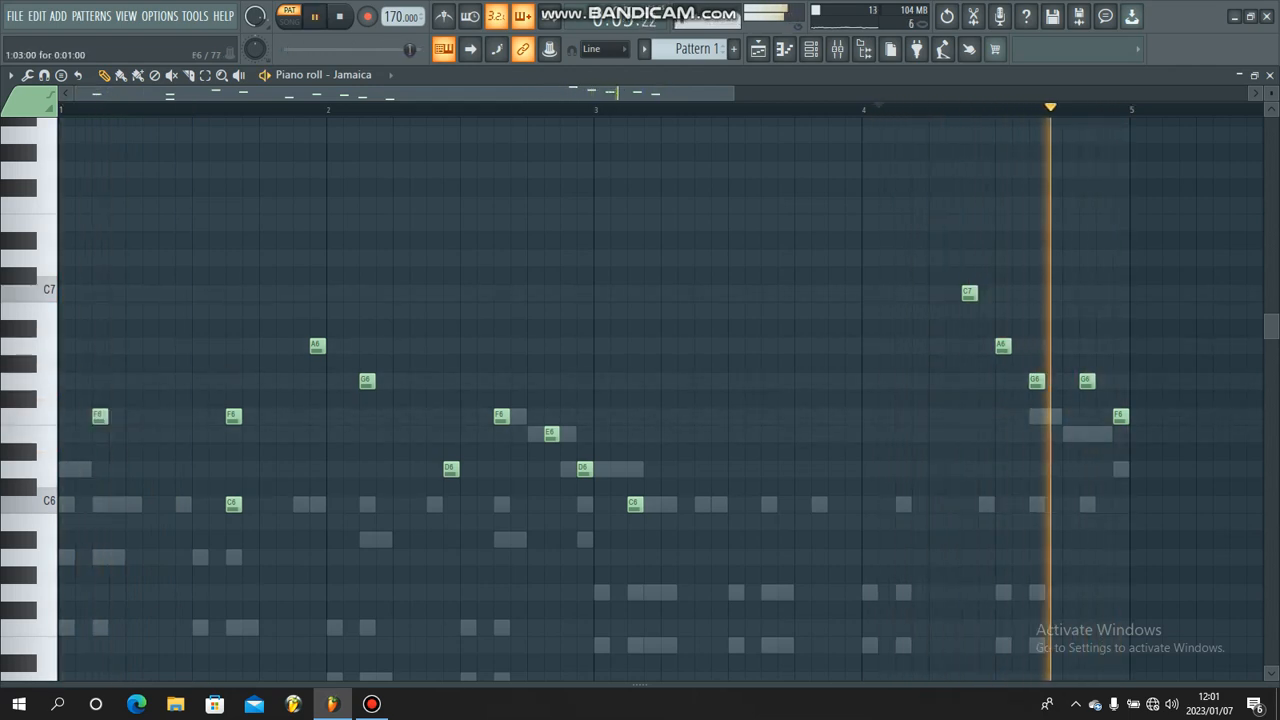
right_click(100, 416)
click(100, 468)
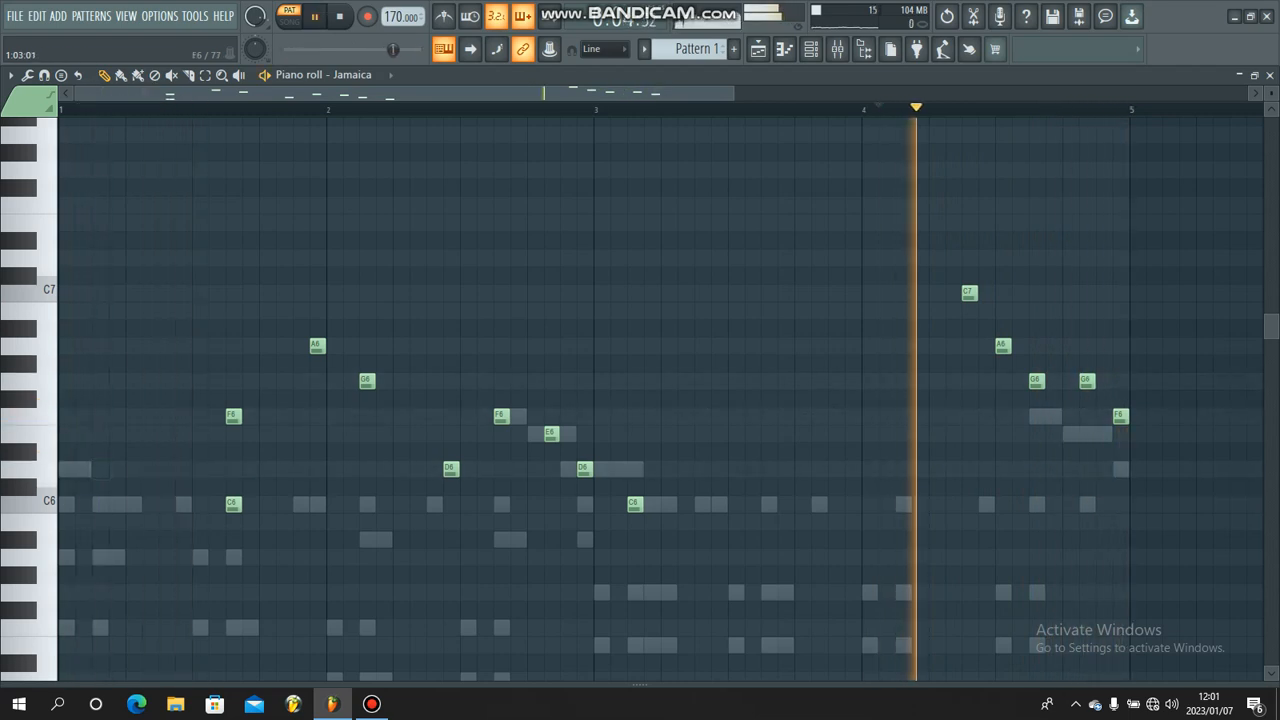
click(100, 416)
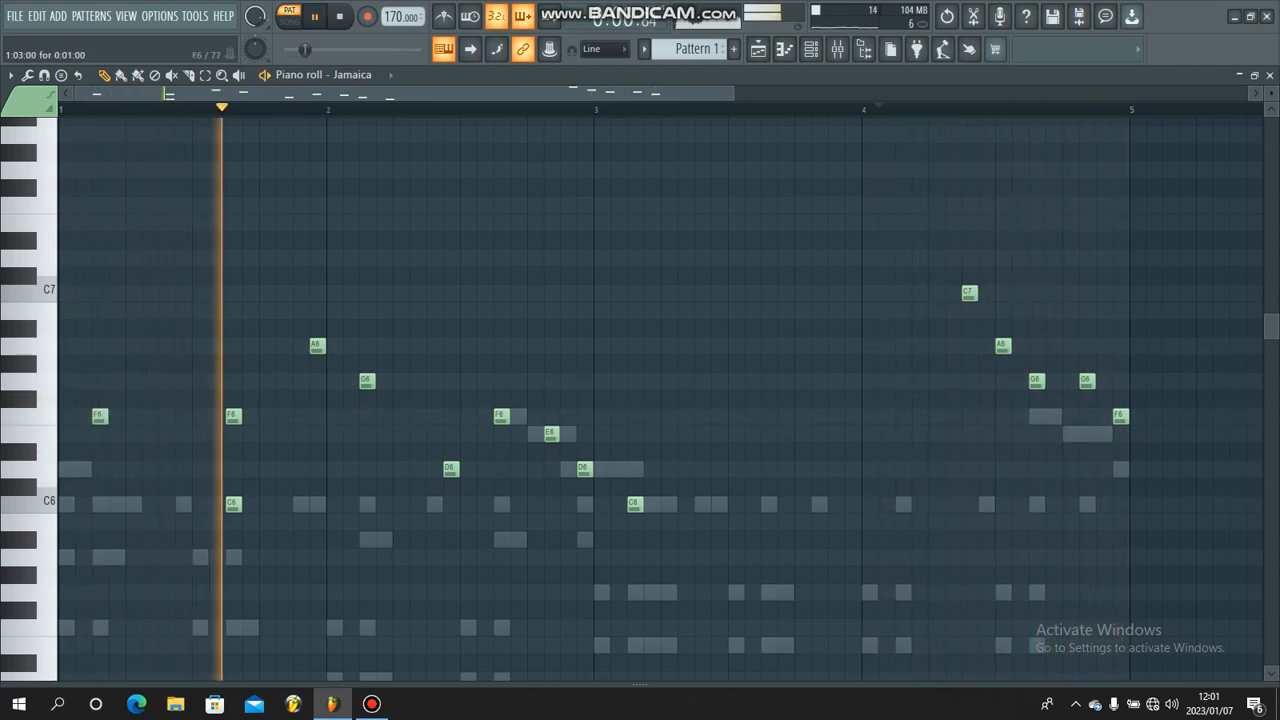
right_click(100, 416)
click(99, 503)
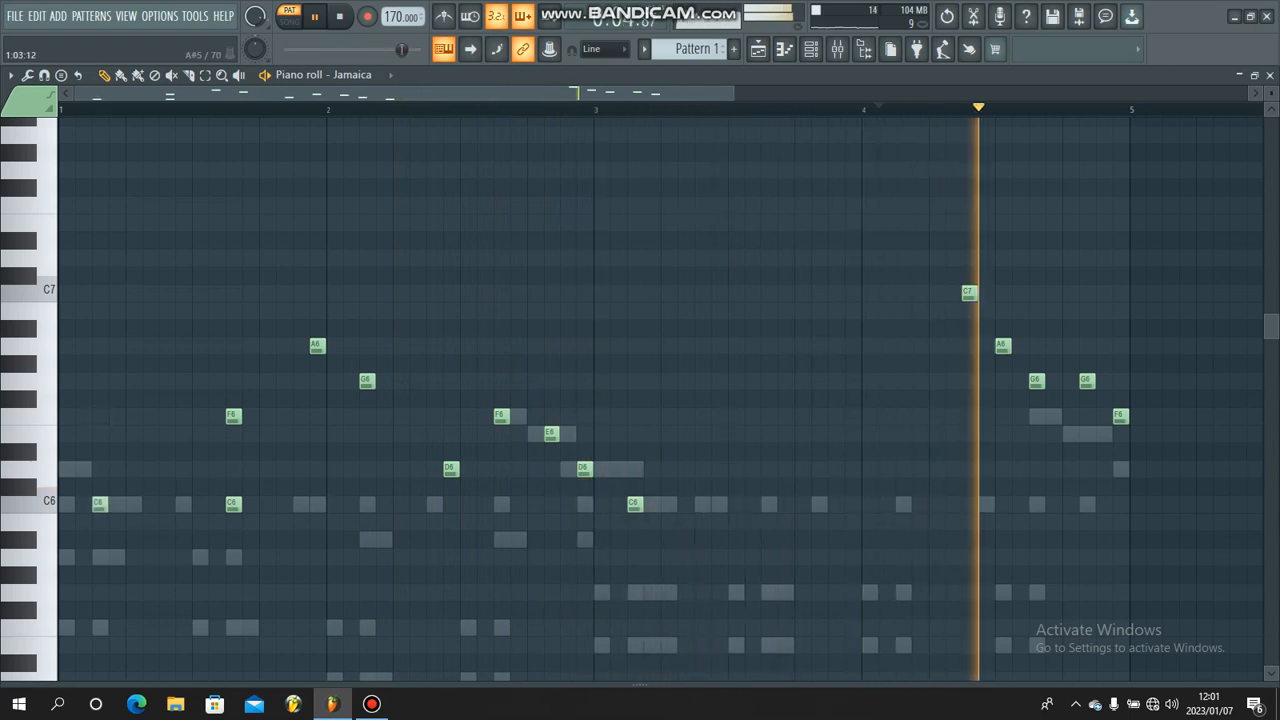
Add an A5 below the first C6 in bar 1, transpose it up one octave to A6 and remove that C6.
click(99, 557)
scroll(99, 557, down, 1)
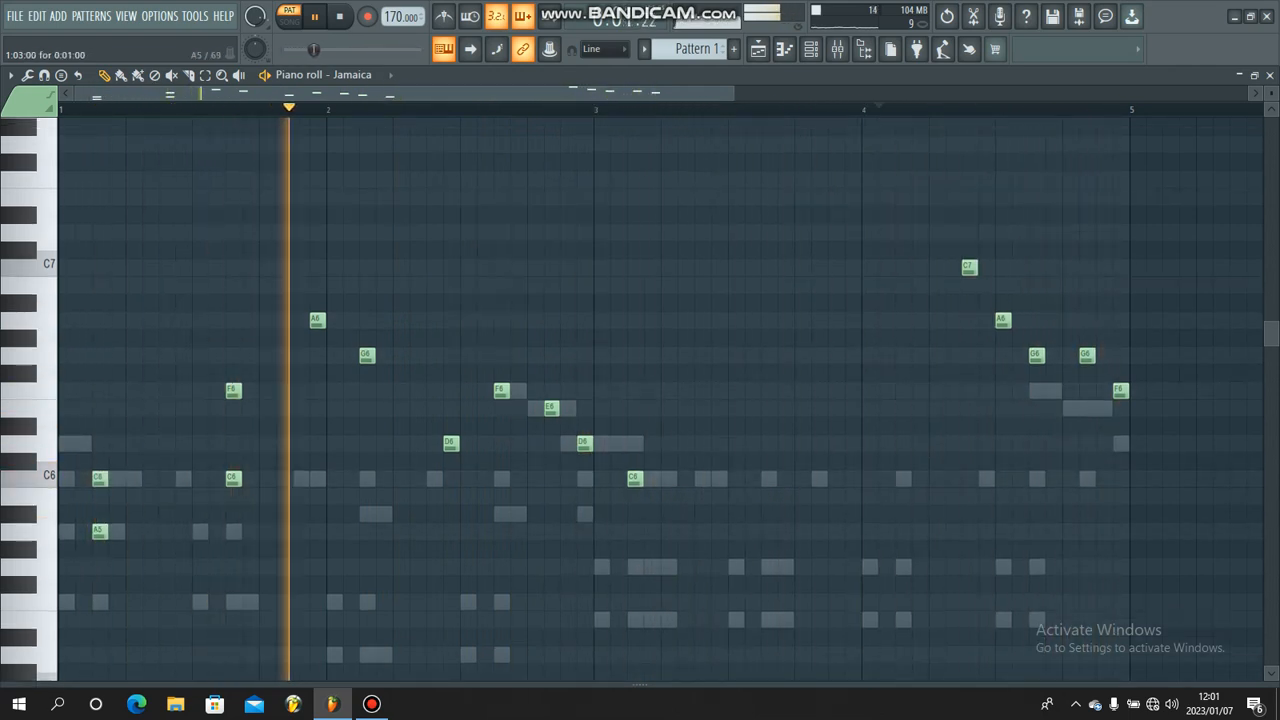
ctrl+click(99, 531)
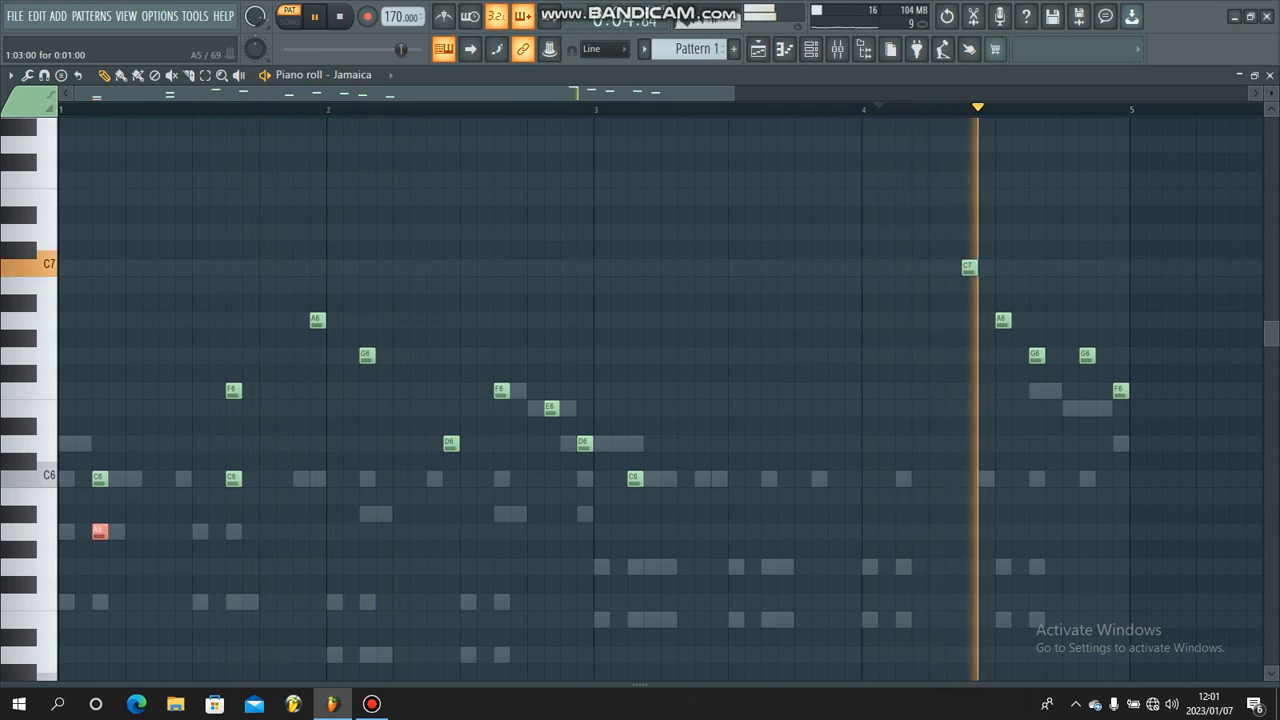
key(ctrl+Up)
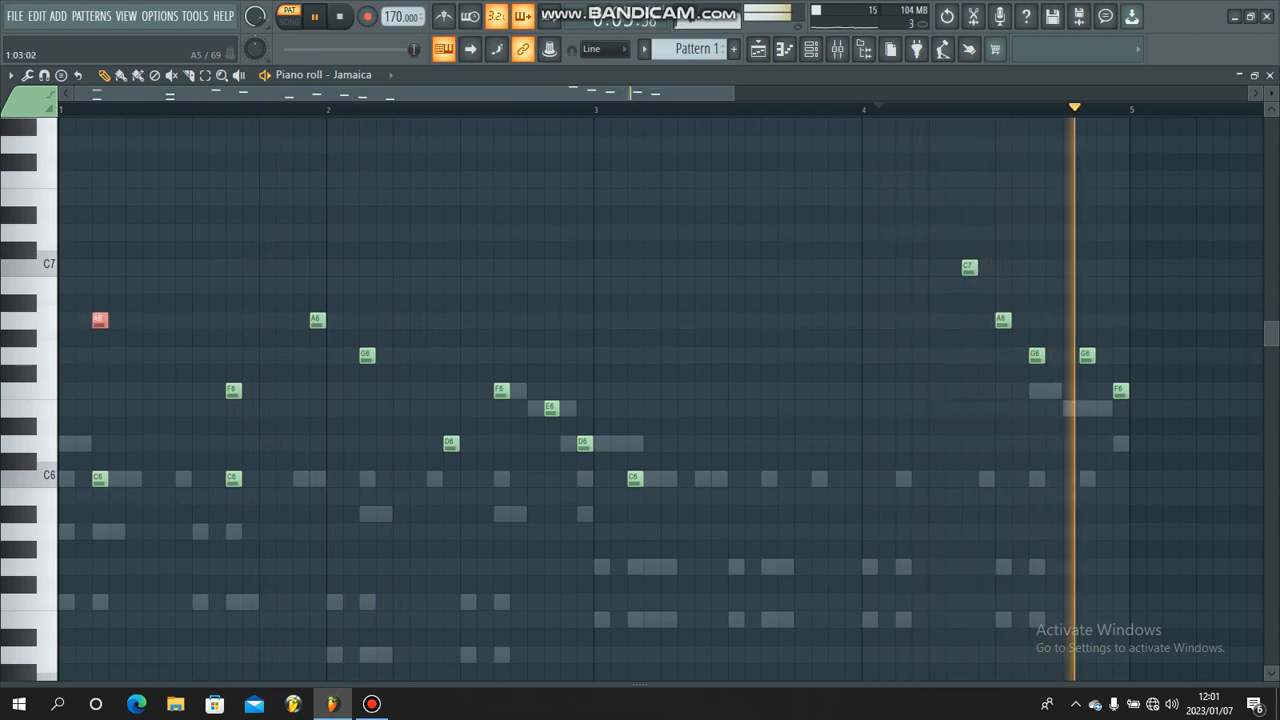
key(space)
key(ctrl+d)
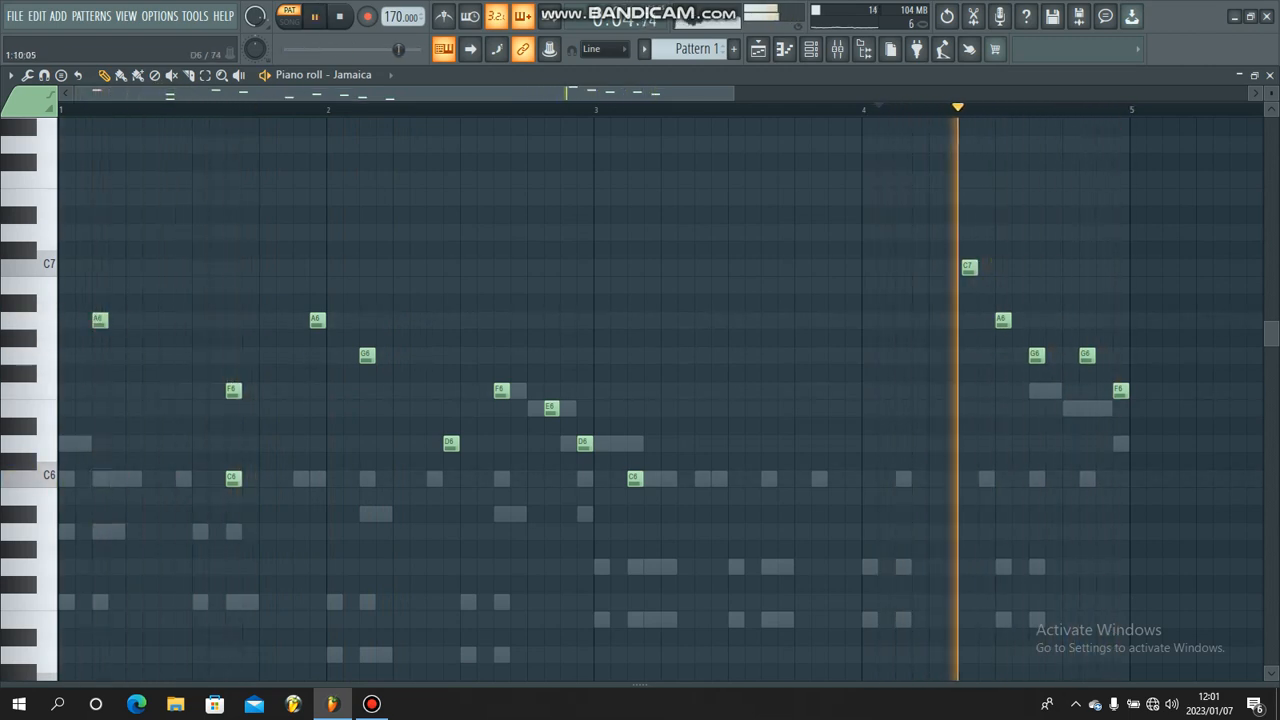
Select the five bar 4 melody notes and transpose them down five semitones so the phrase runs from G6 to C6.
mouse_move(1153, 207)
mouse_down()
mouse_move(1099, 381)
mouse_move(969, 431)
mouse_up()
key(space)
drag(1153, 329, 1153, 416)
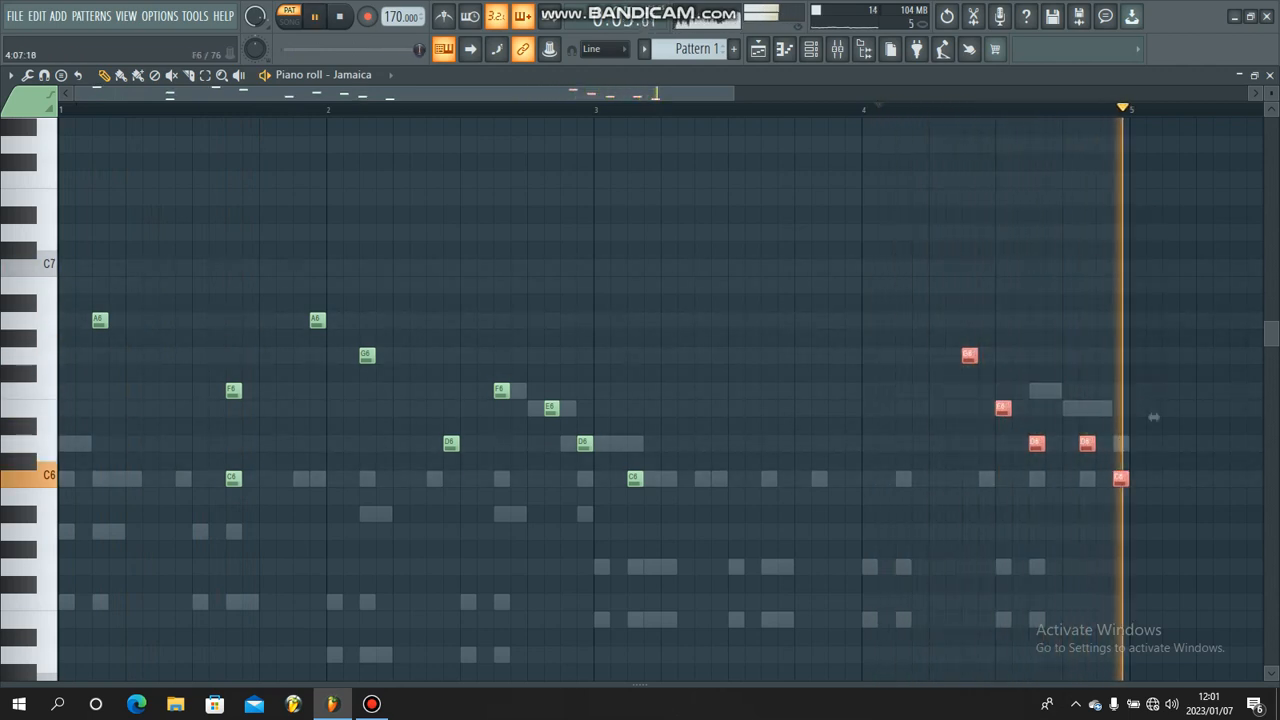
Replace the second bar 4 melody note with F6 and the first A6 in bar 1 with C6, restarting playback.
right_click(1003, 408)
click(1003, 391)
key(space)
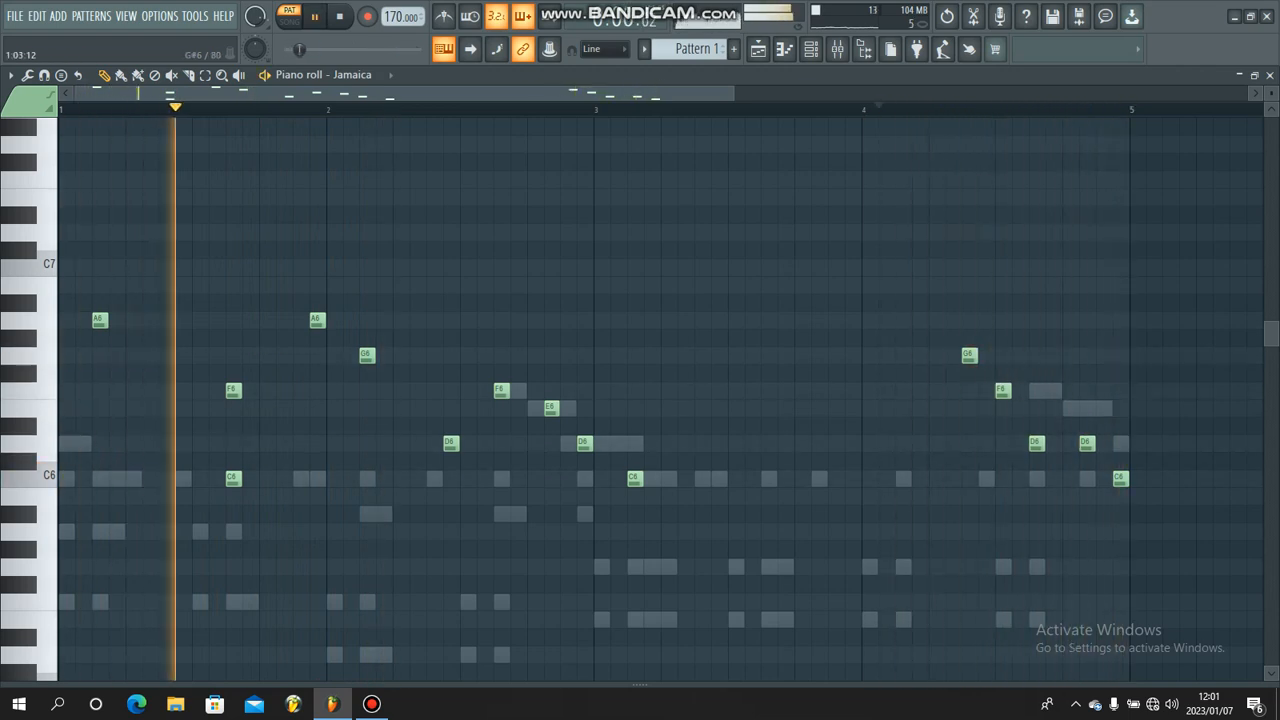
click(100, 479)
Select the last three bar 4 notes and raise them two semitones to E6, E6 and D6.
drag(1142, 483, 1023, 434)
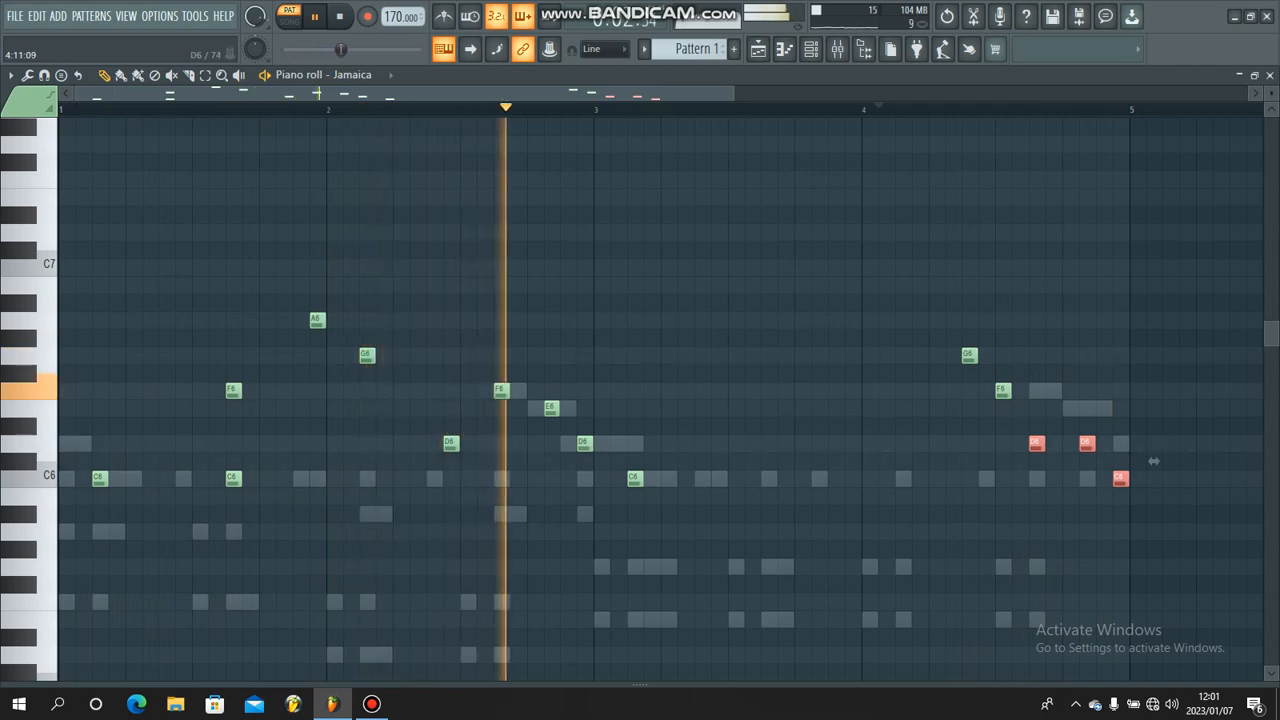
key(Up)
key(Up)
ctrl+click(1154, 426)
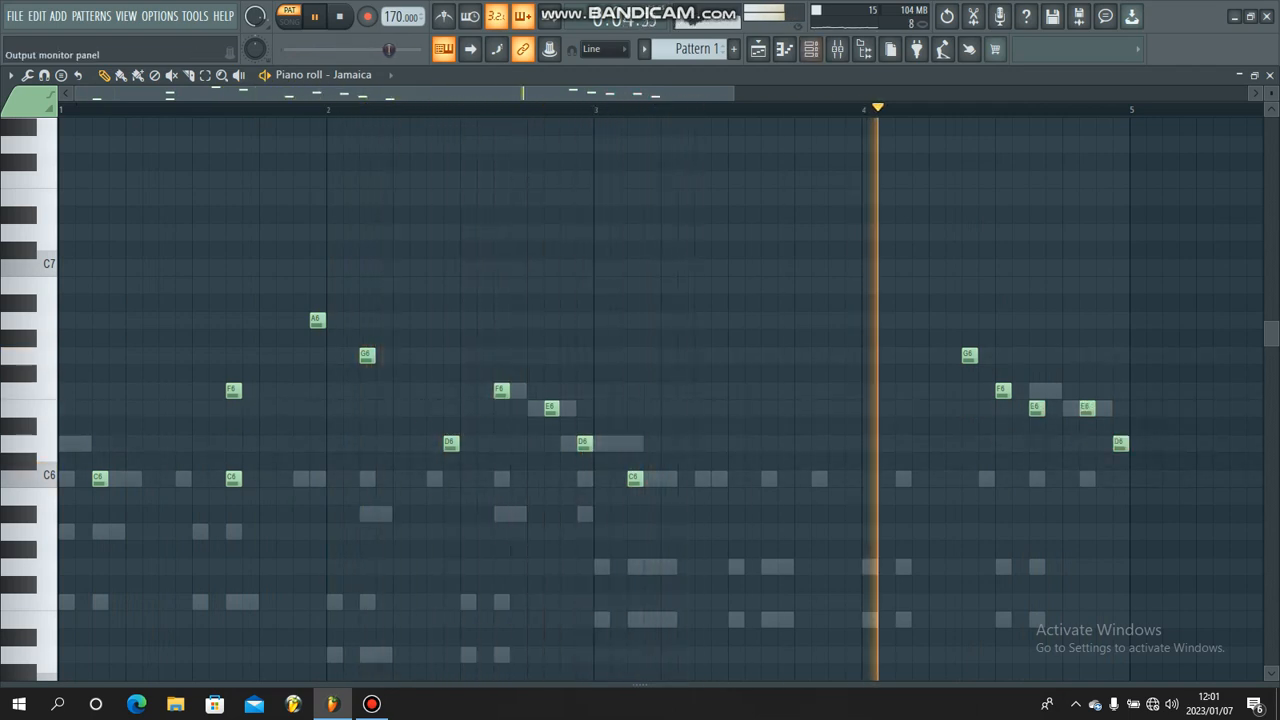
Stop playback and add a new Hypersonic channel using the Classic B organ patch.
key(F6)
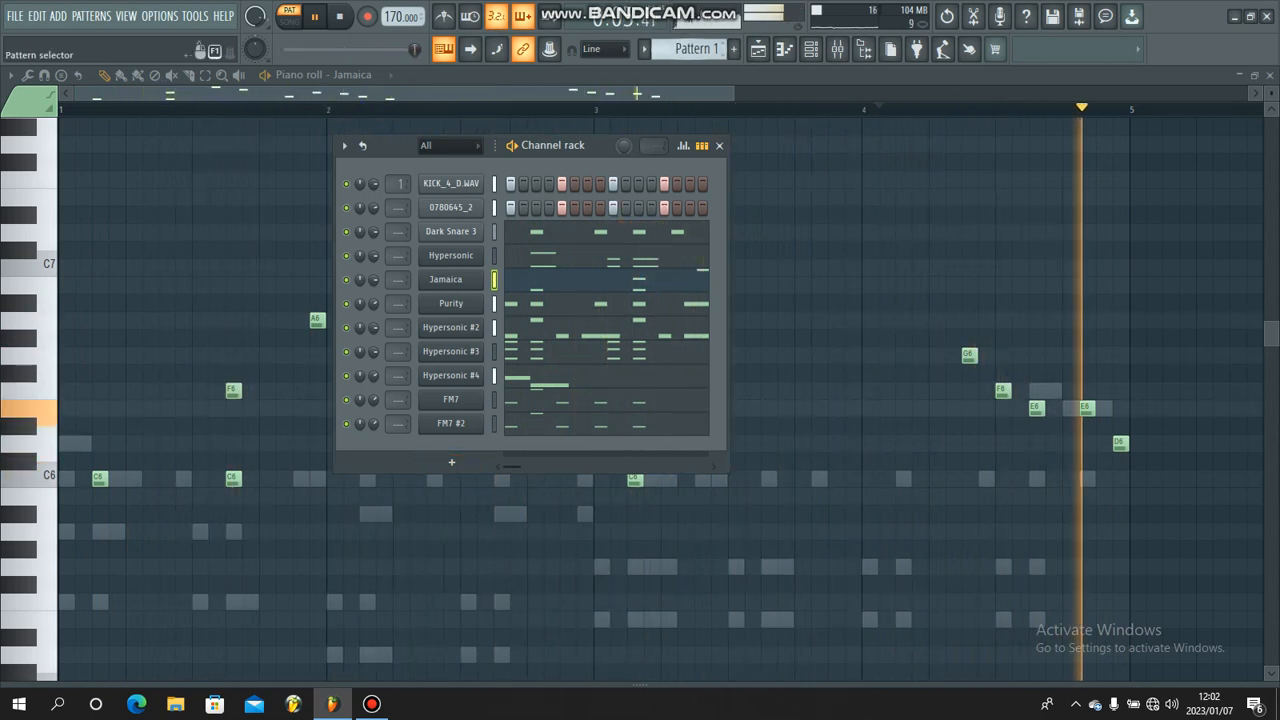
key(space)
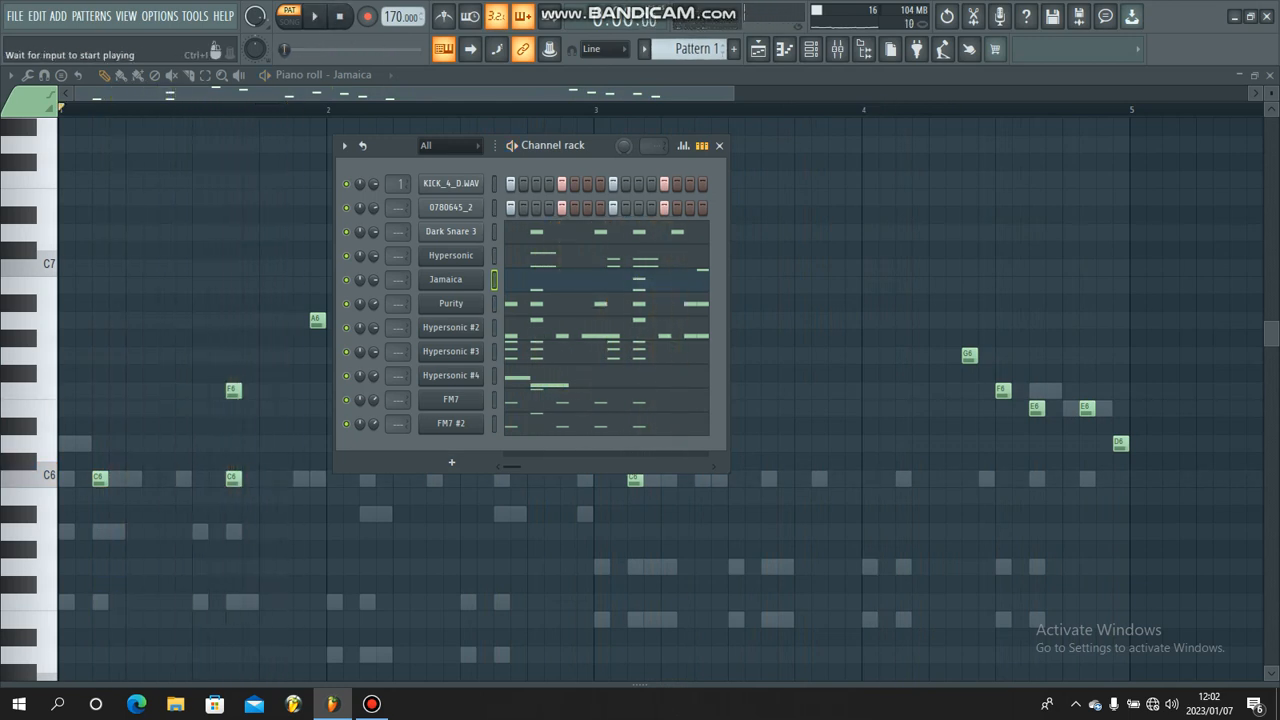
click(433, 465)
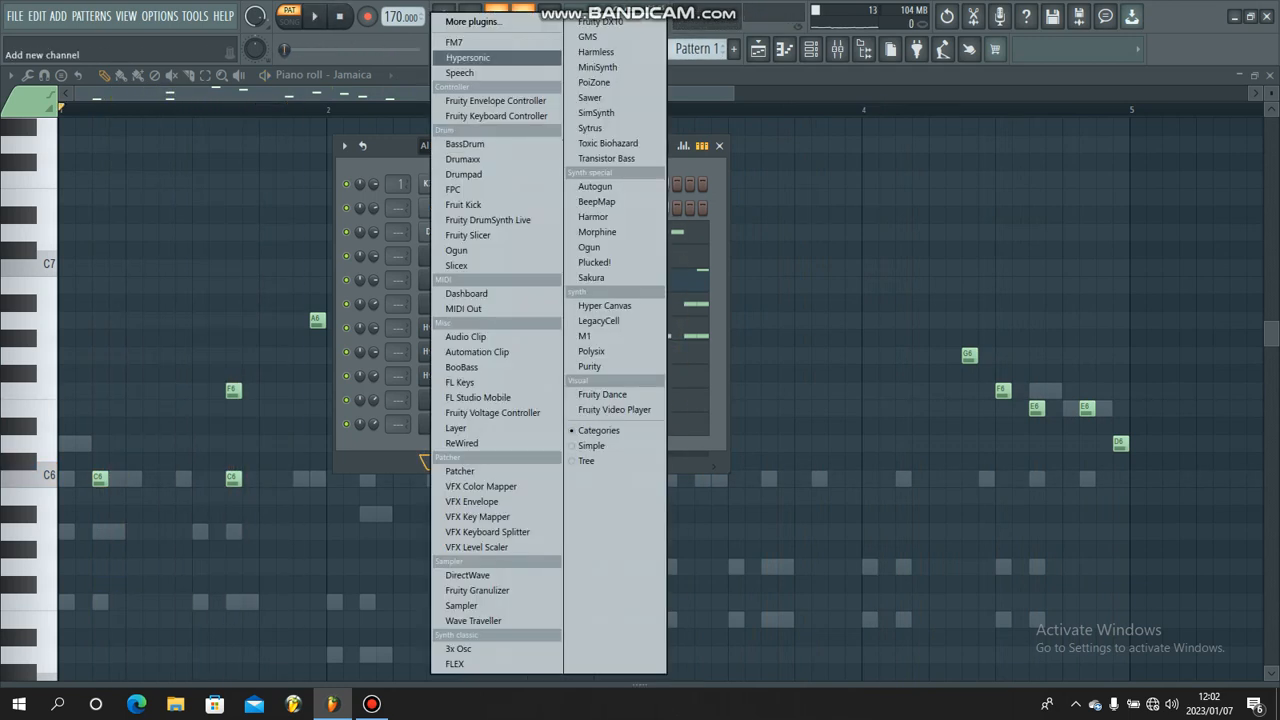
click(468, 57)
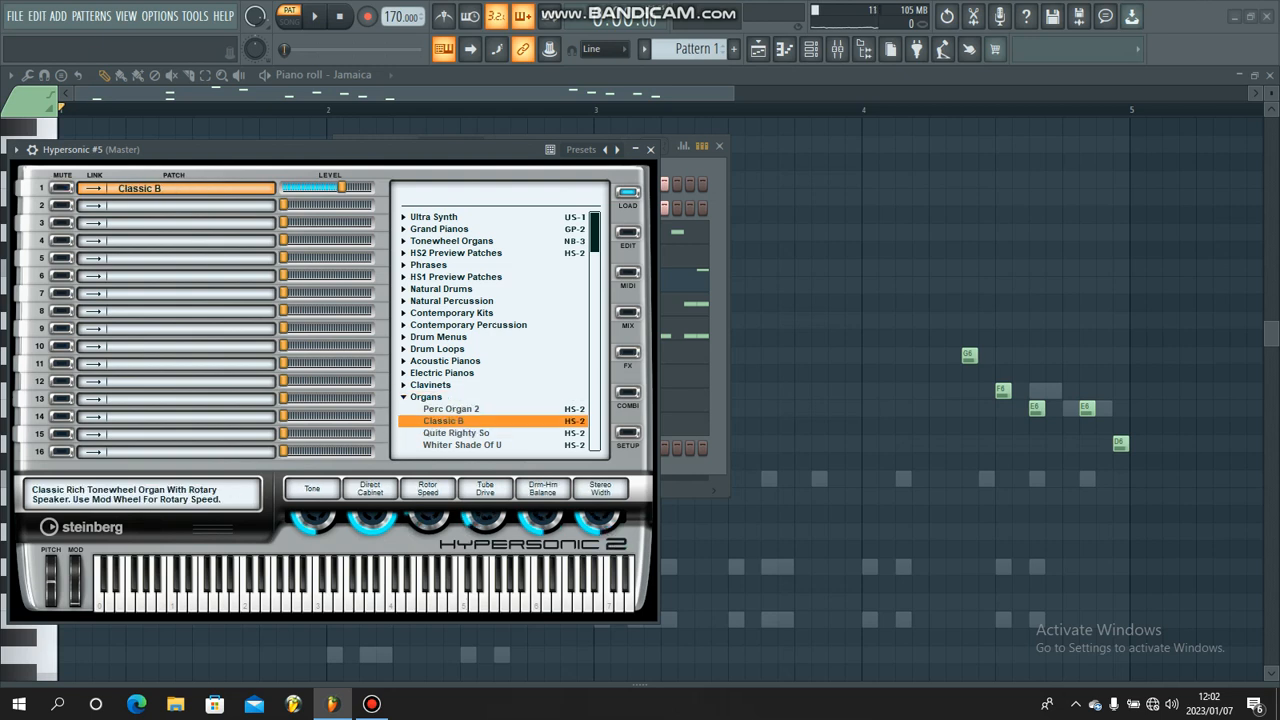
Replay the whole pattern several times from the start to audition the melody with live notes played along.
click(1007, 181)
key(space)
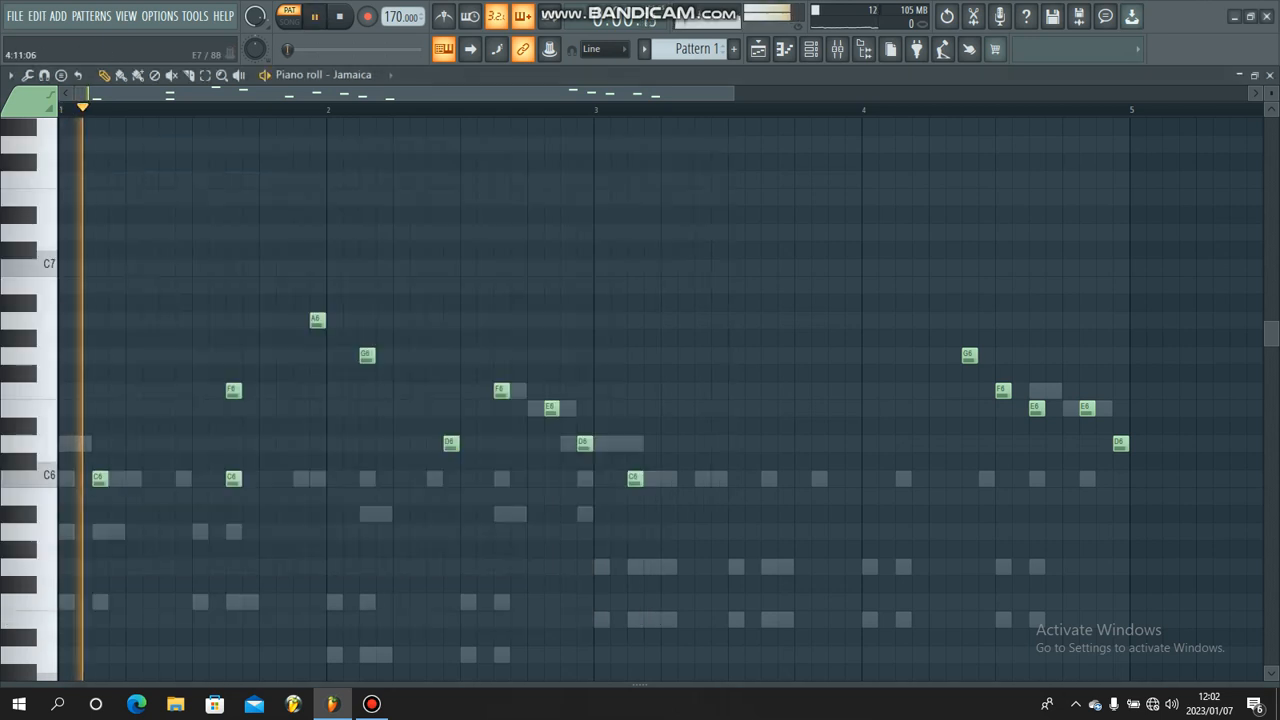
key(space)
key(space)
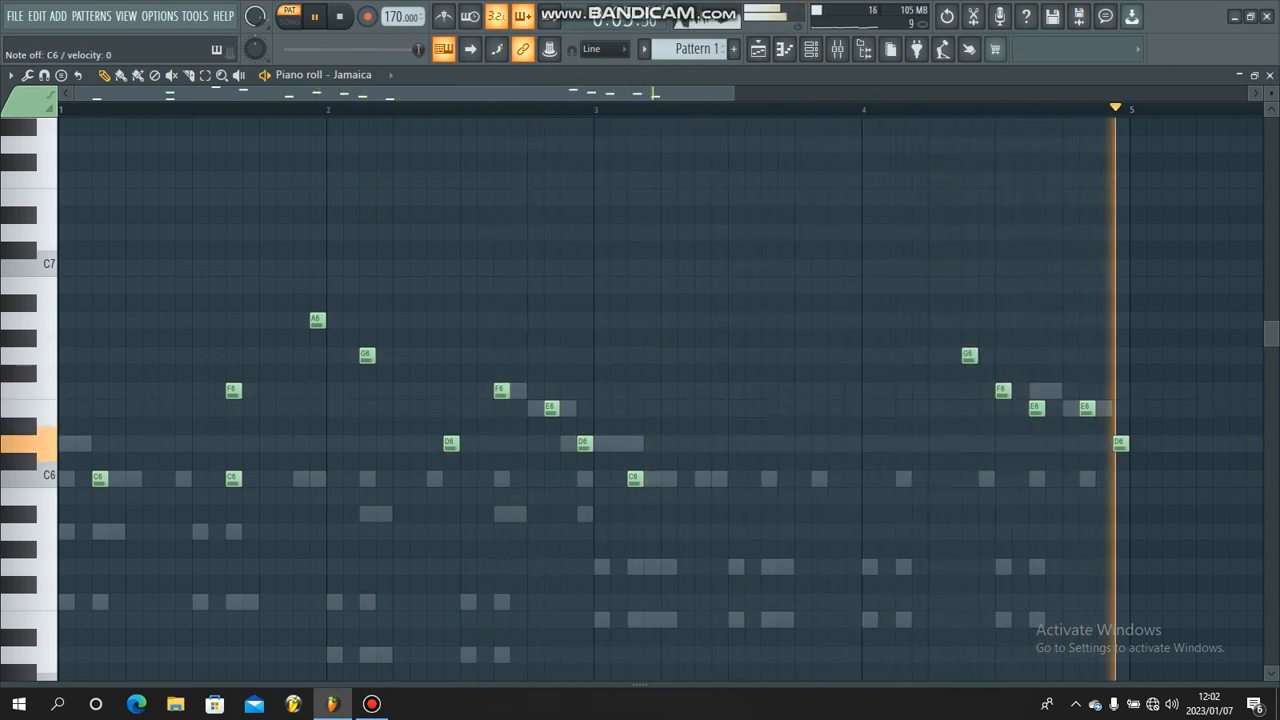
key(space)
key(space)
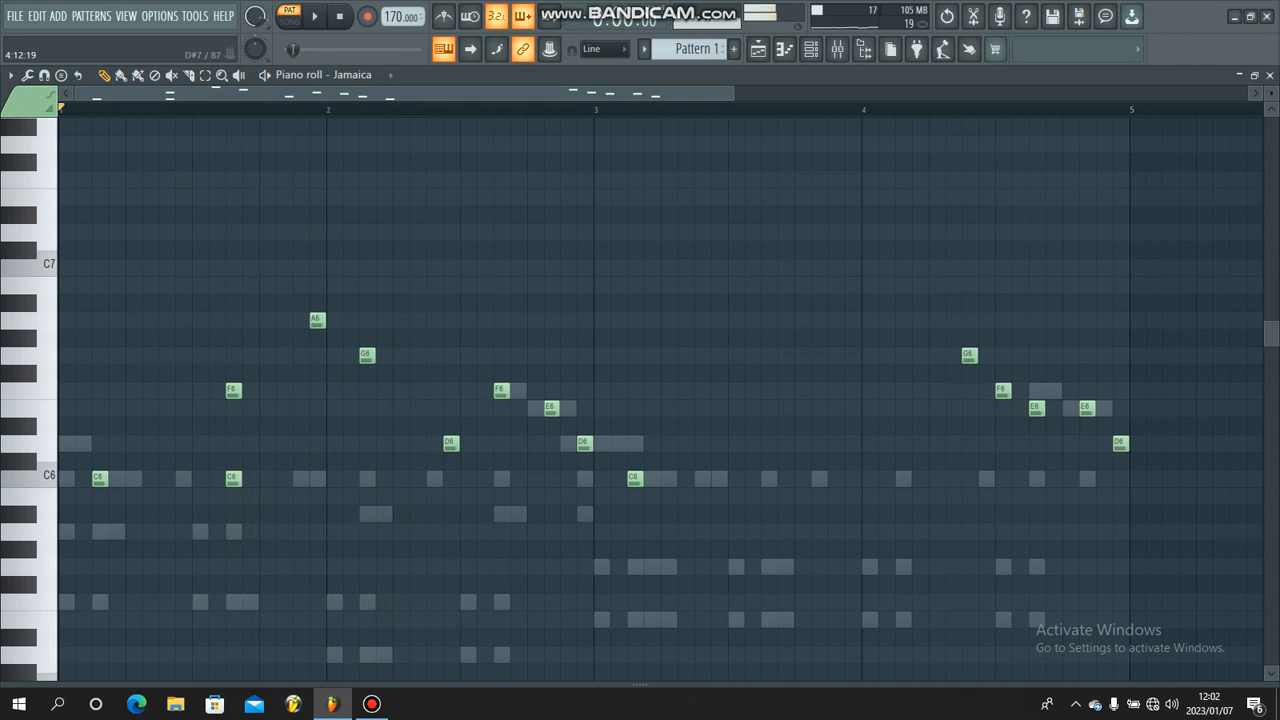
key(space)
key(space)
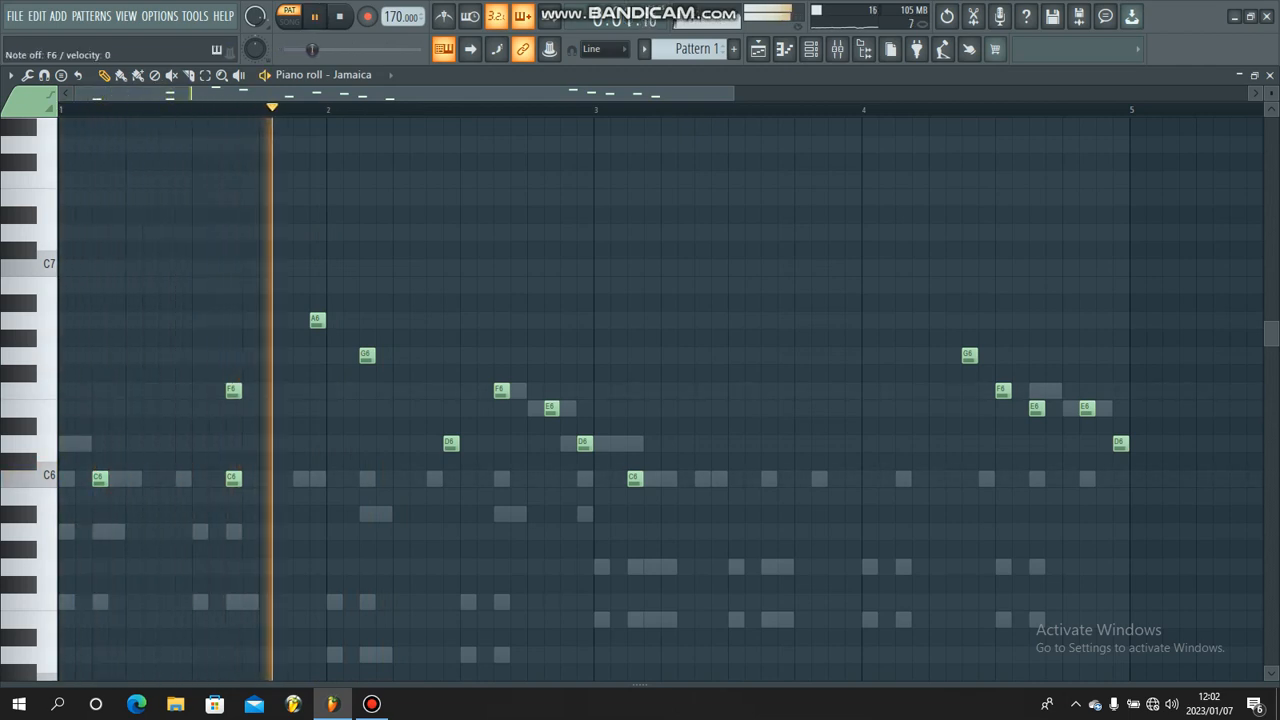
key(space)
key(space)
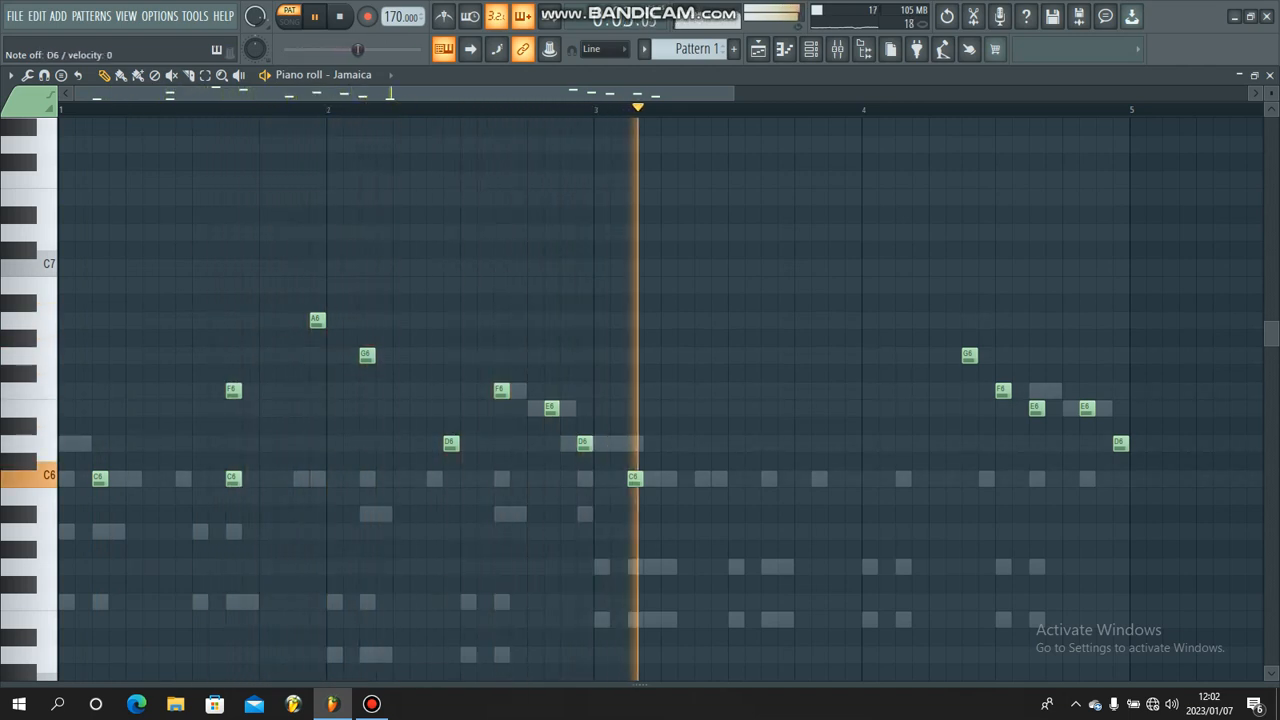
Split Pattern 1 by channel into separate patterns.
key(F6)
click(692, 48)
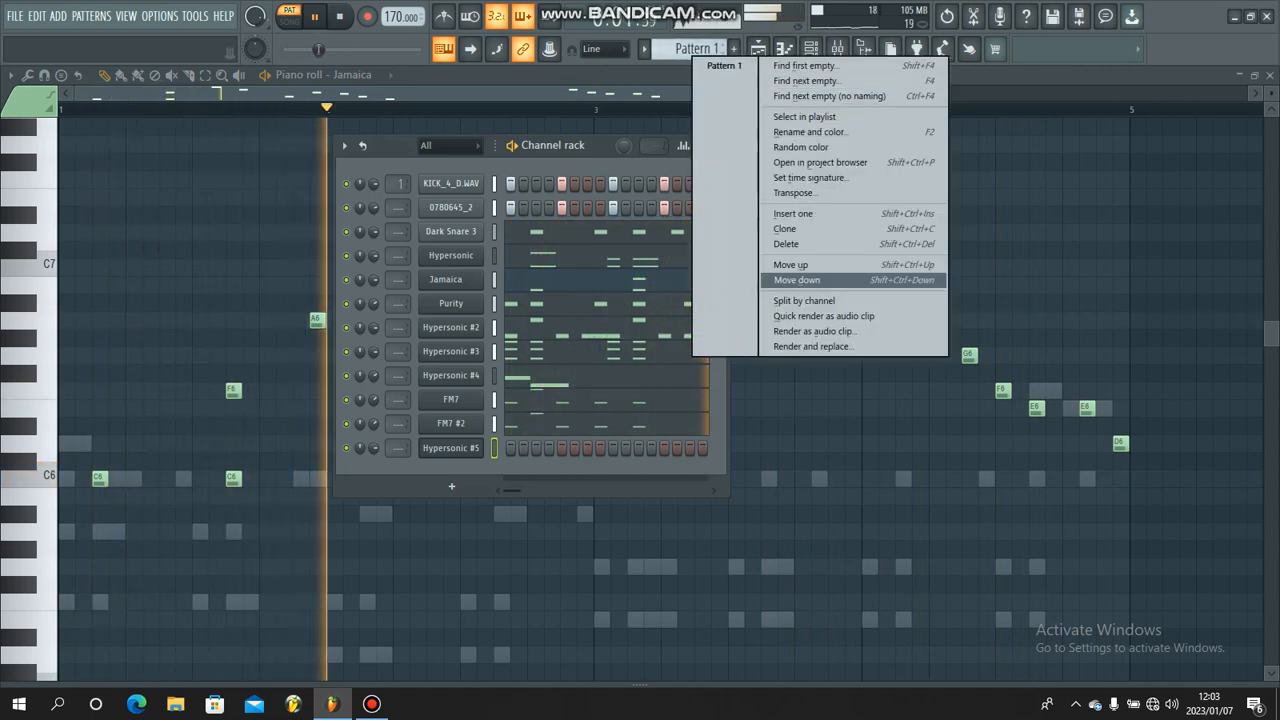
click(805, 300)
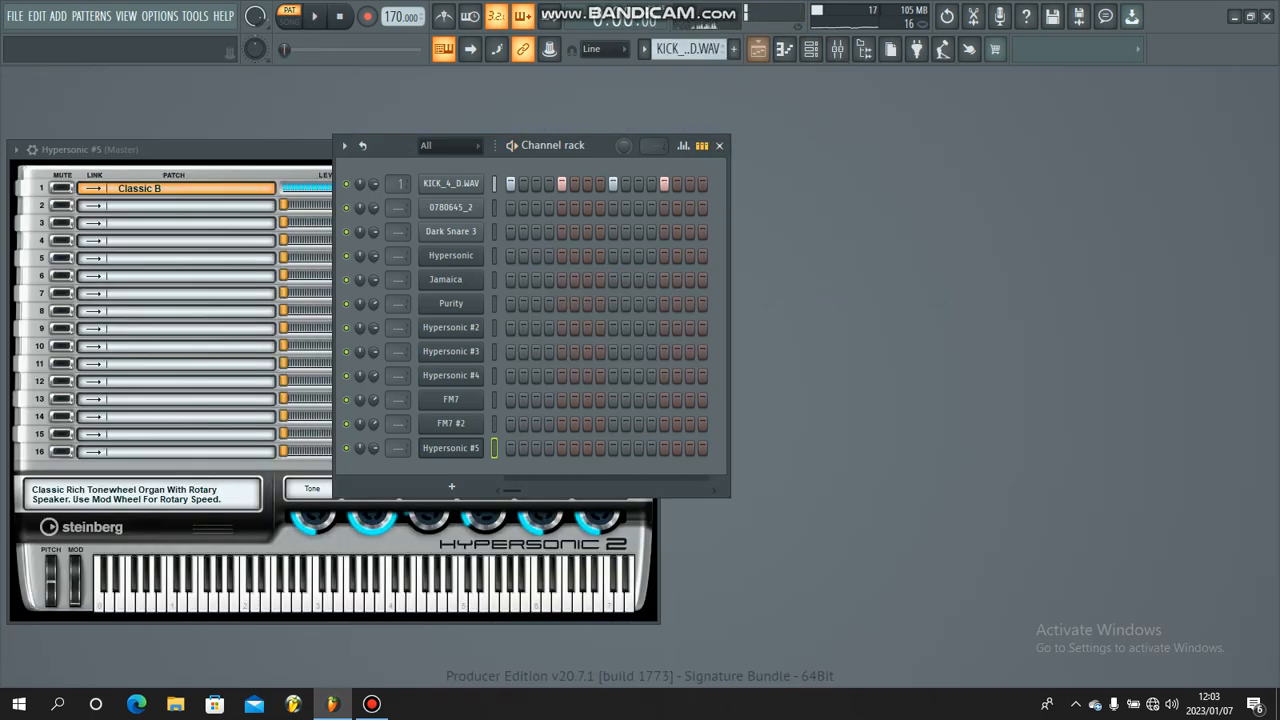
In the song playlist, place Hypersonic on Track 3, KICK_4_D.WAV on Track 1 trimmed to start at bar 2, and 0780645_2 on Track 2.
key(F5)
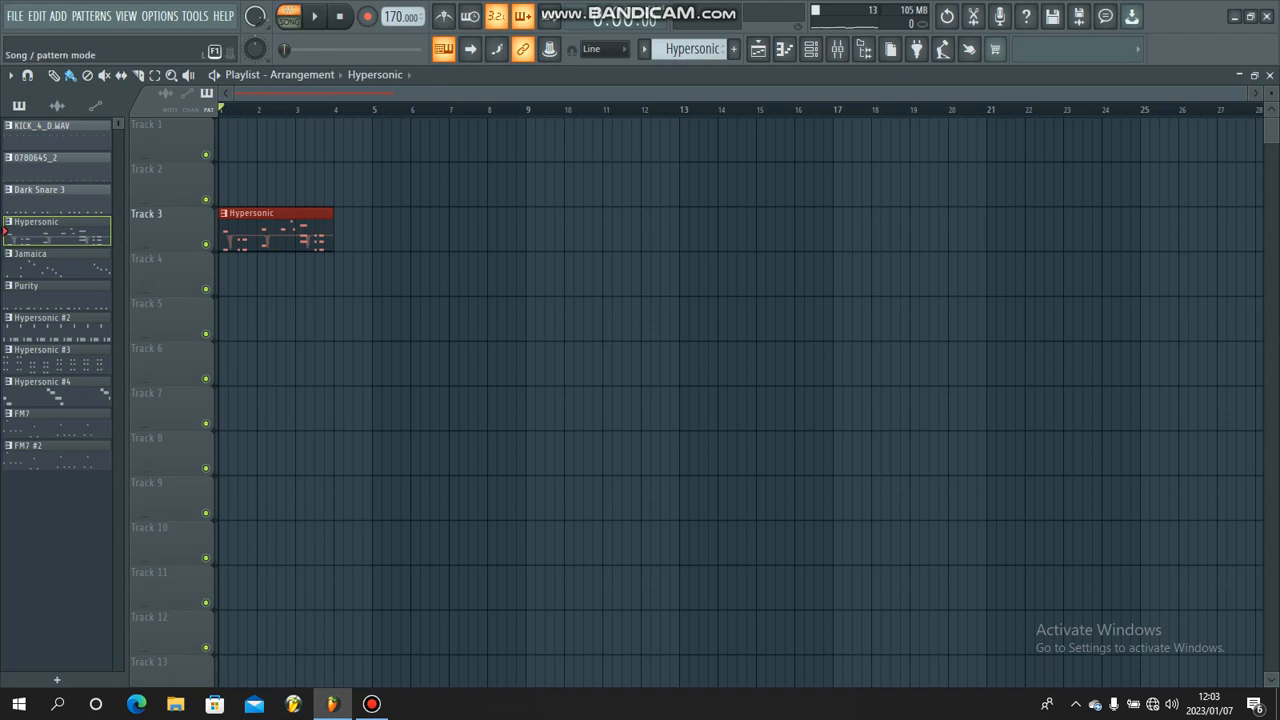
click(350, 185)
click(56, 134)
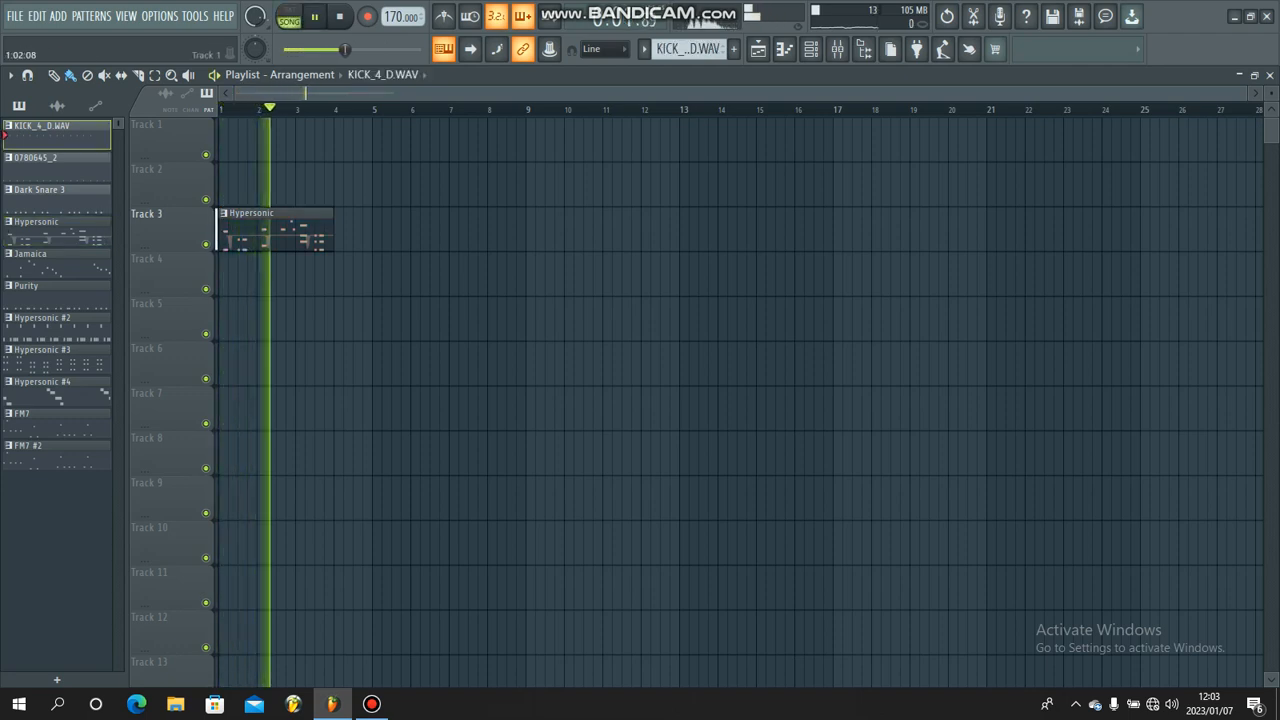
click(221, 142)
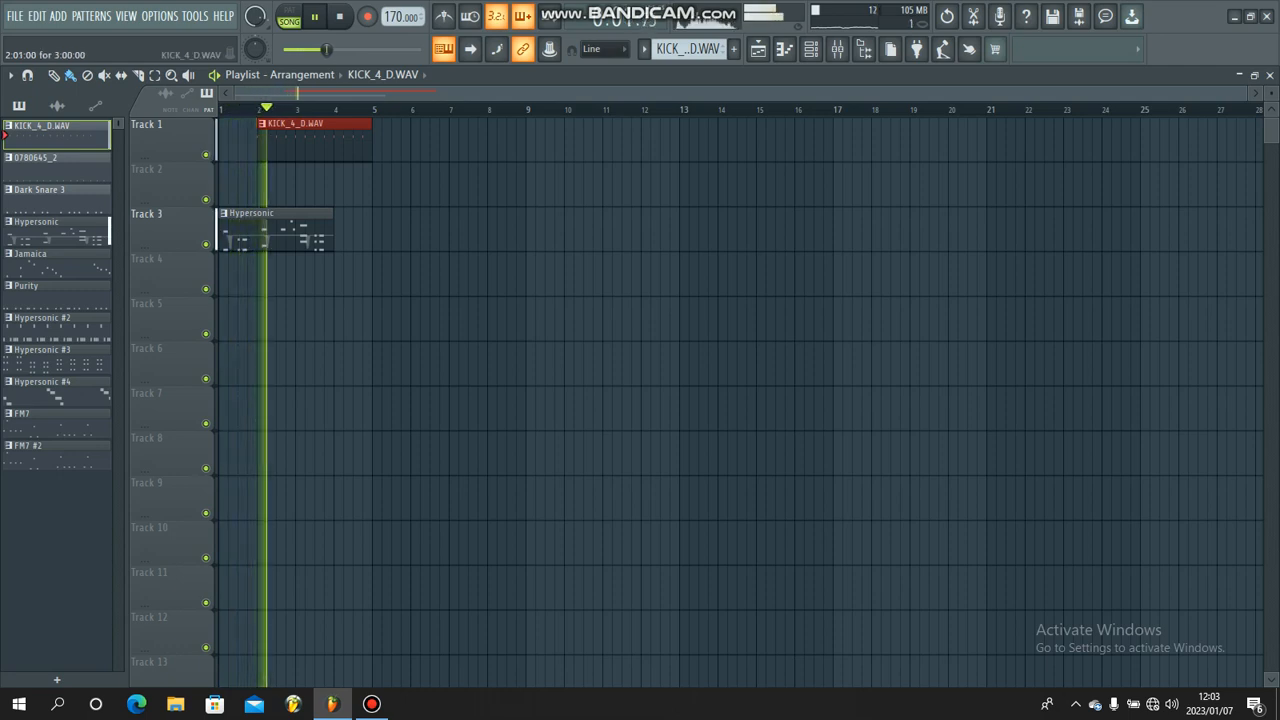
click(40, 165)
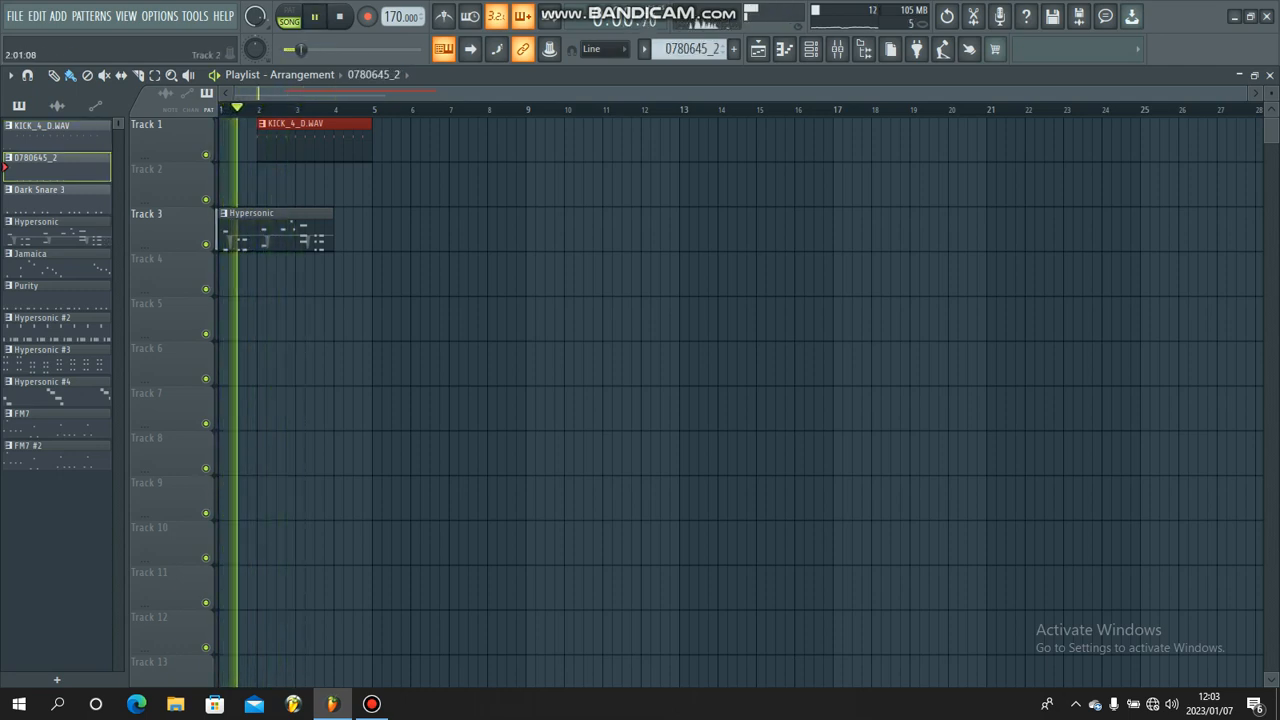
click(262, 182)
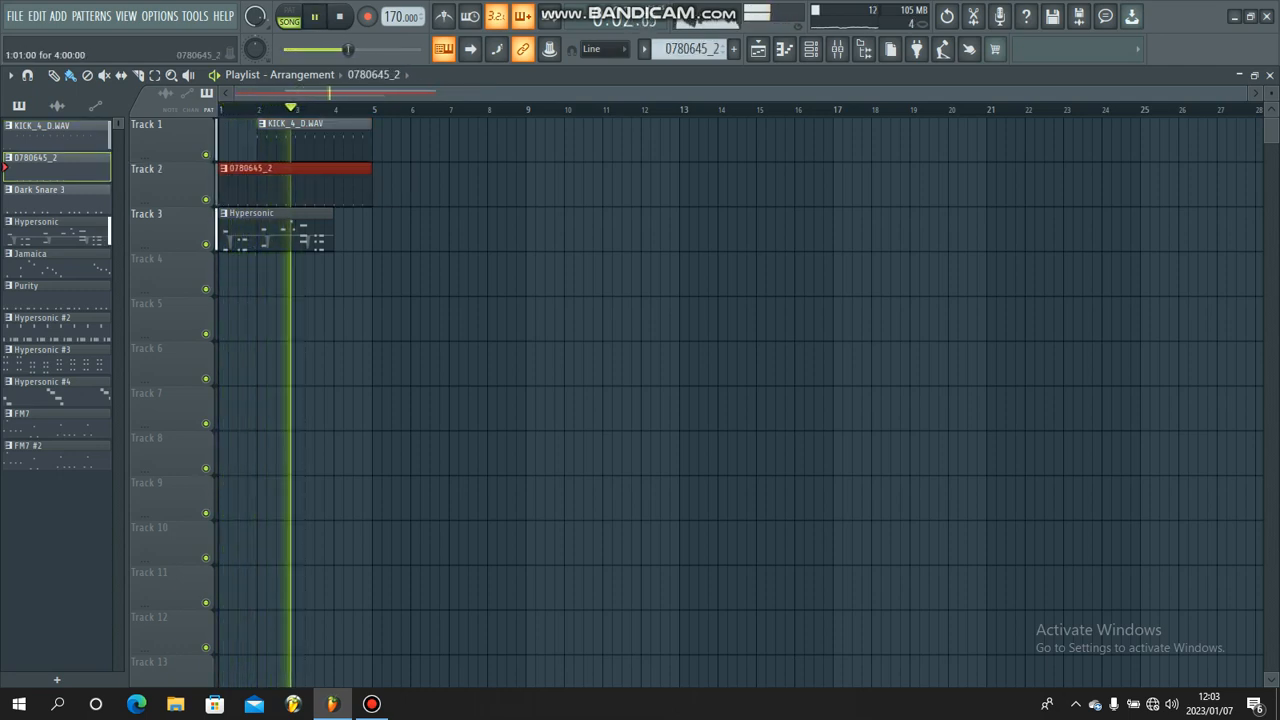
Move the Hypersonic clip to Track 4, then fit Dark Snare 3 on Track 3 from bar 2 and a trimmed Purity clip on Track 5.
drag(290, 232, 290, 277)
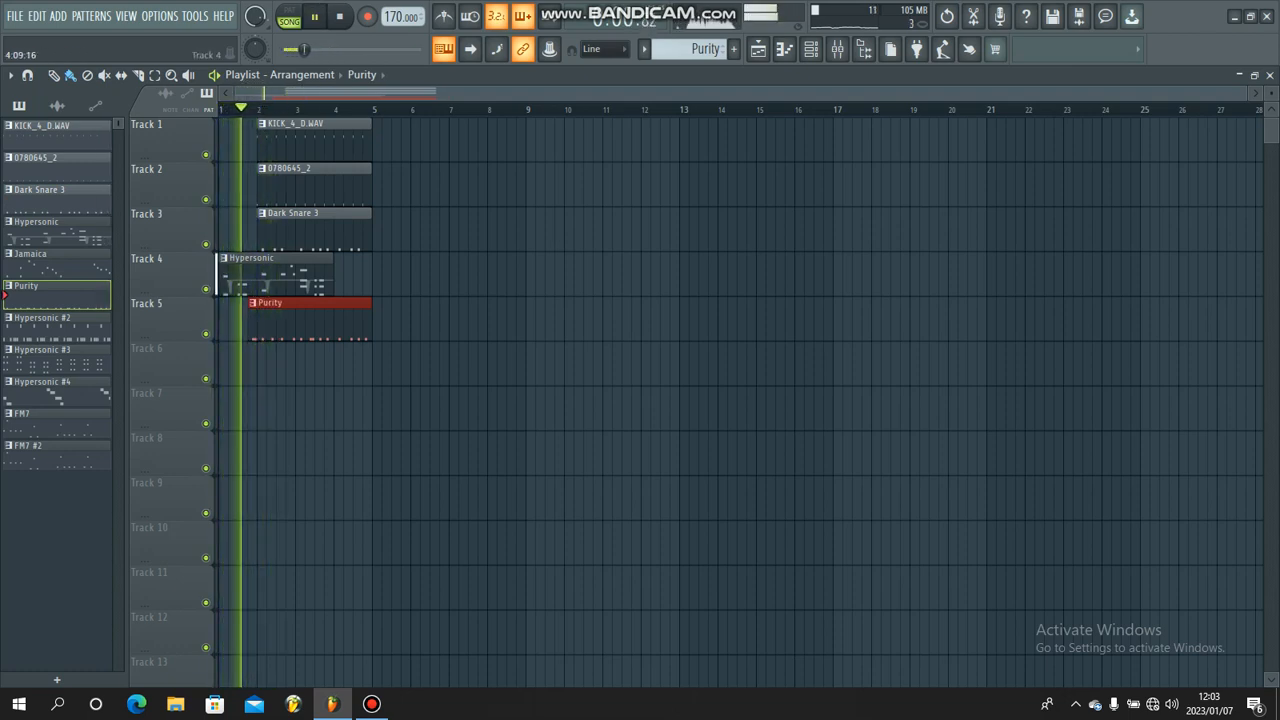
drag(354, 178, 355, 150)
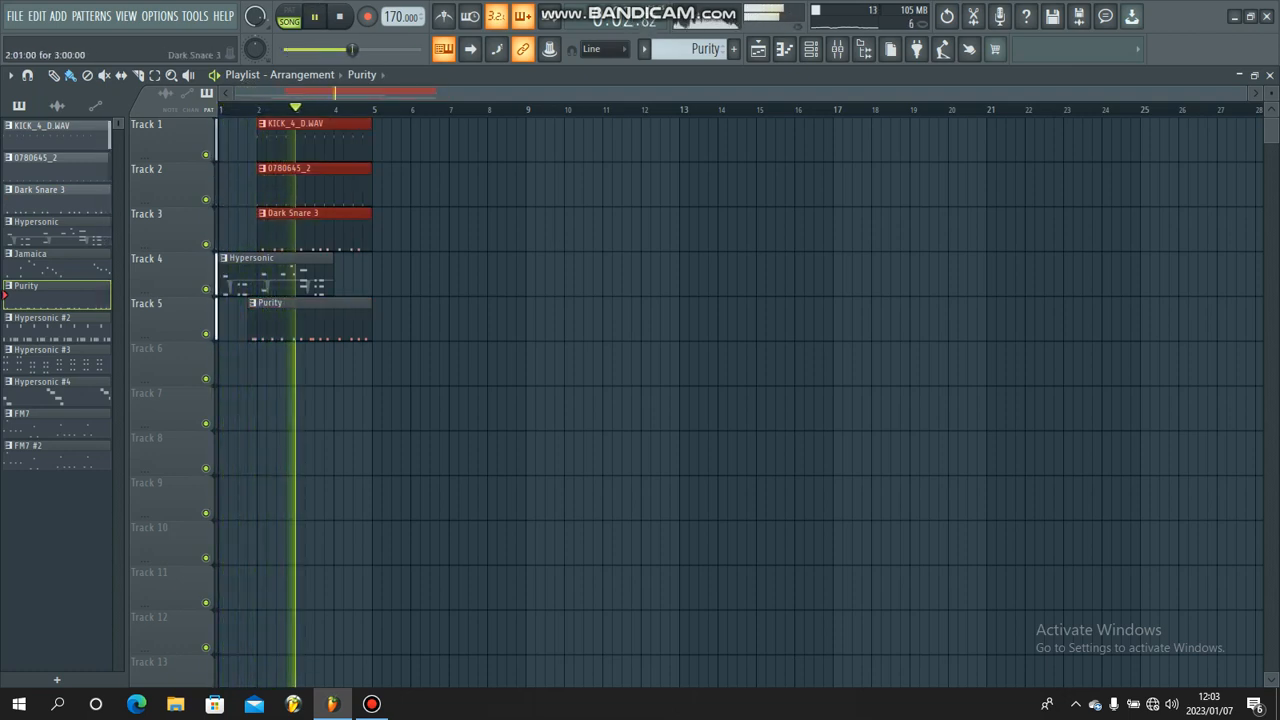
double_click(300, 312)
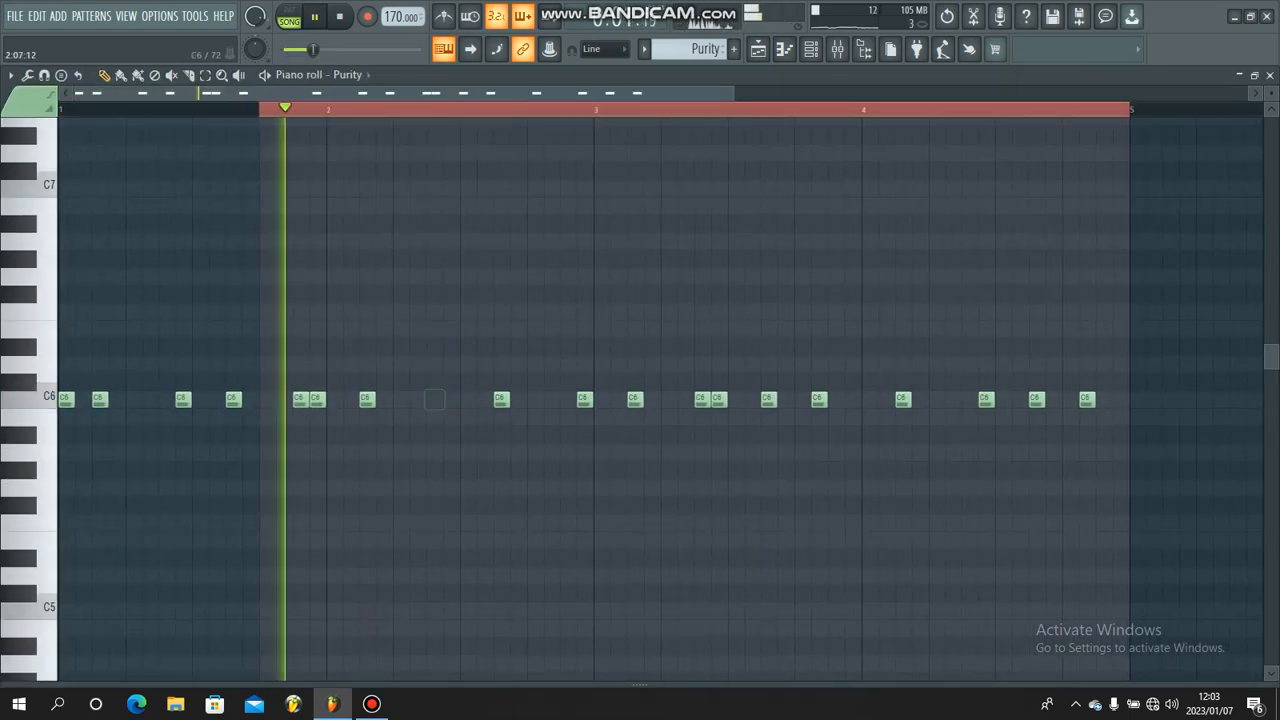
click(758, 49)
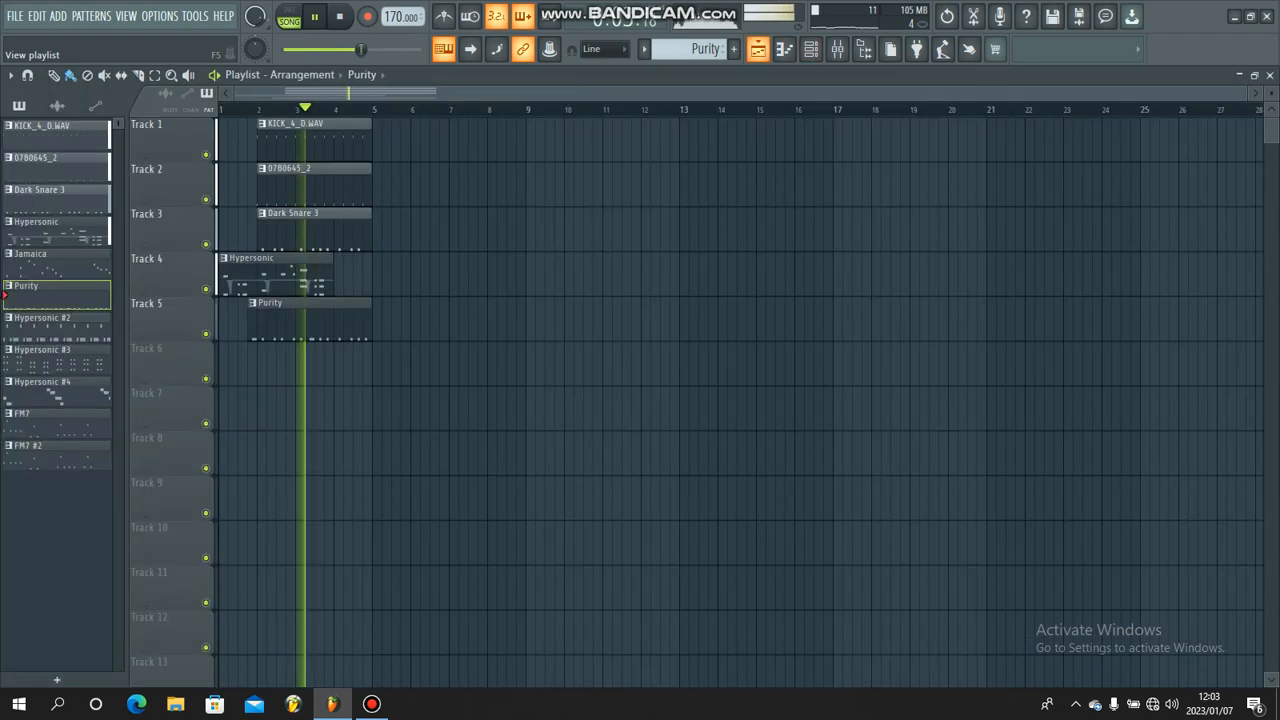
Duplicate the kick, 0780645_2, Dark Snare 3 and Purity clips and extend the copies back to start at bar 5.
drag(342, 130, 348, 280)
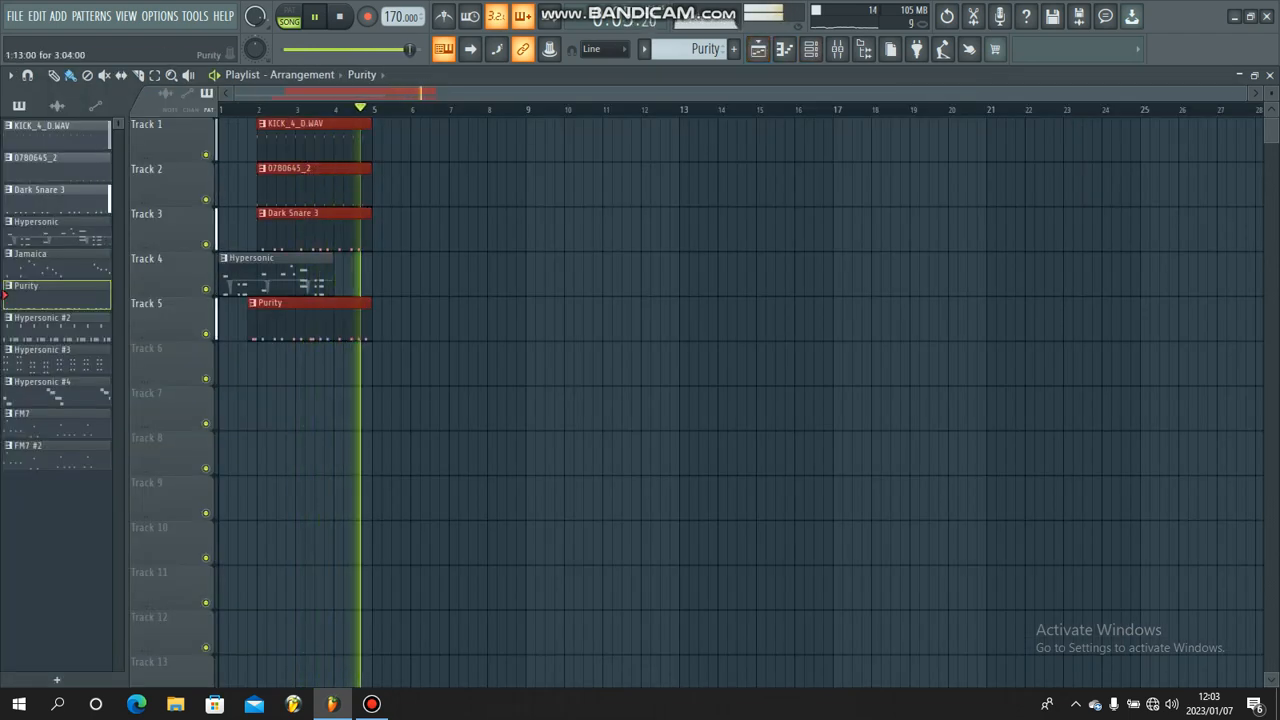
key(ctrl+b)
mouse_move(420, 320)
mouse_down()
mouse_move(449, 320)
mouse_move(437, 320)
mouse_up()
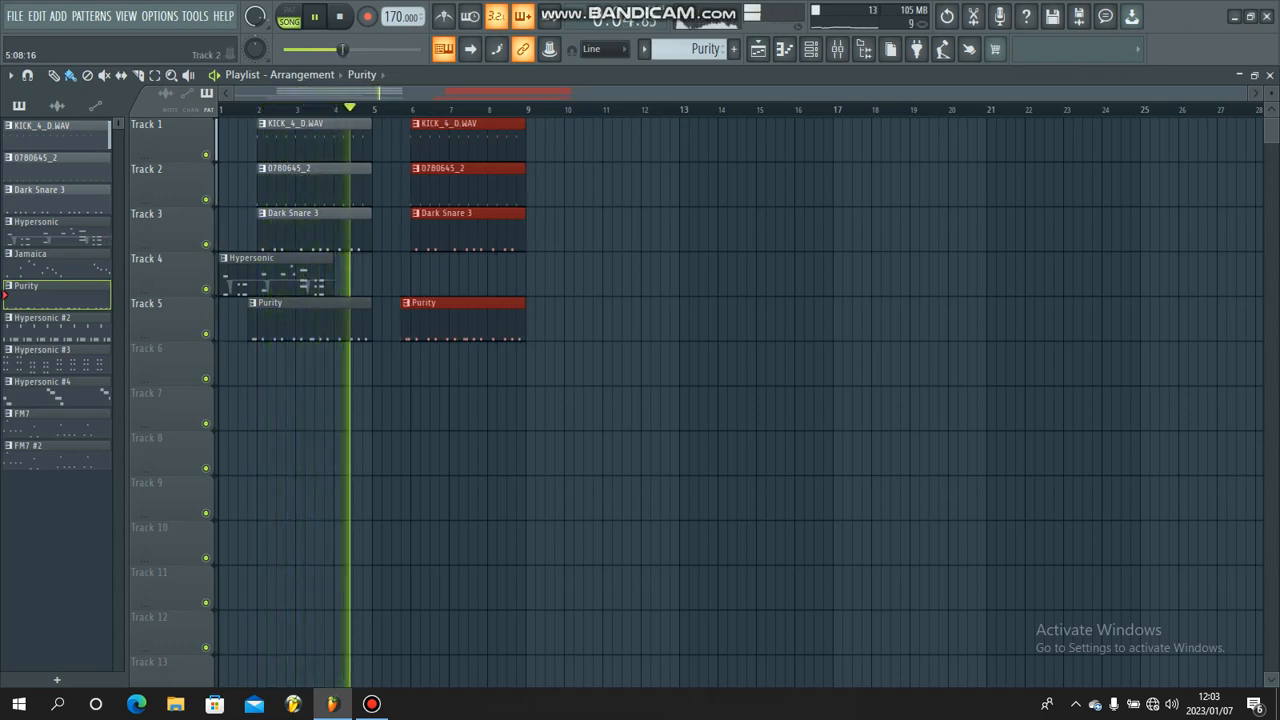
key(space)
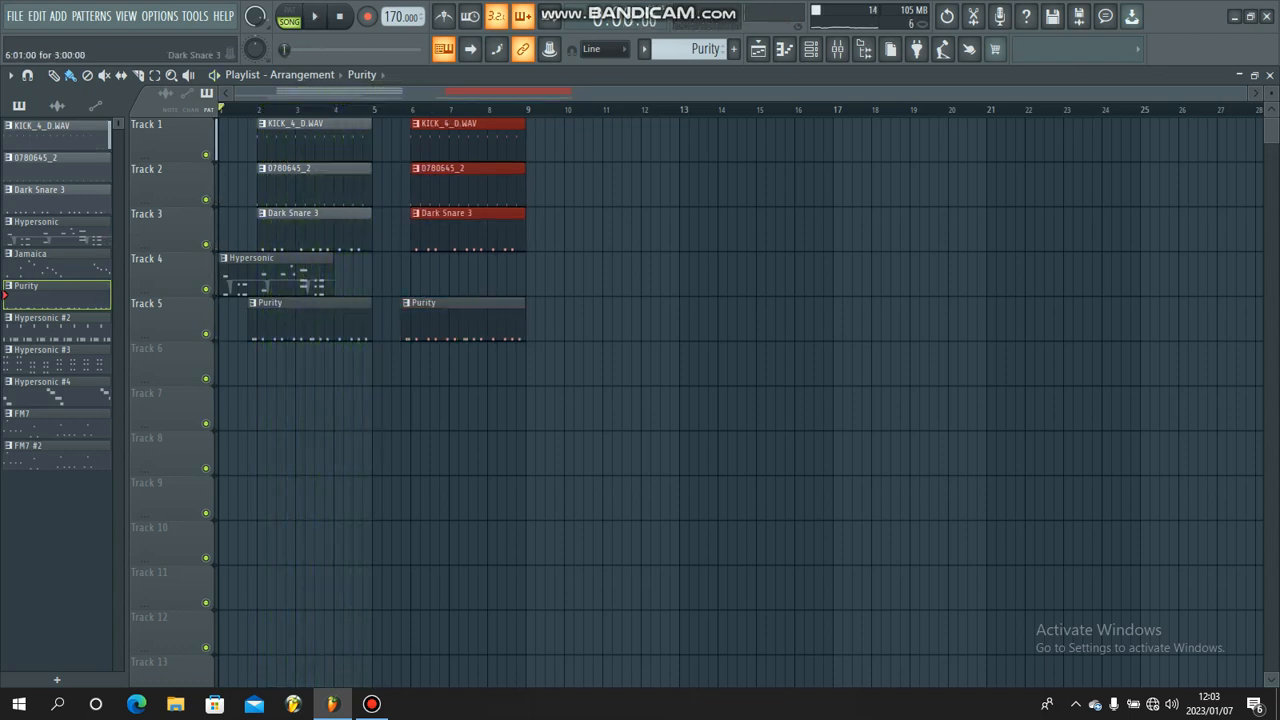
drag(404, 320, 374, 320)
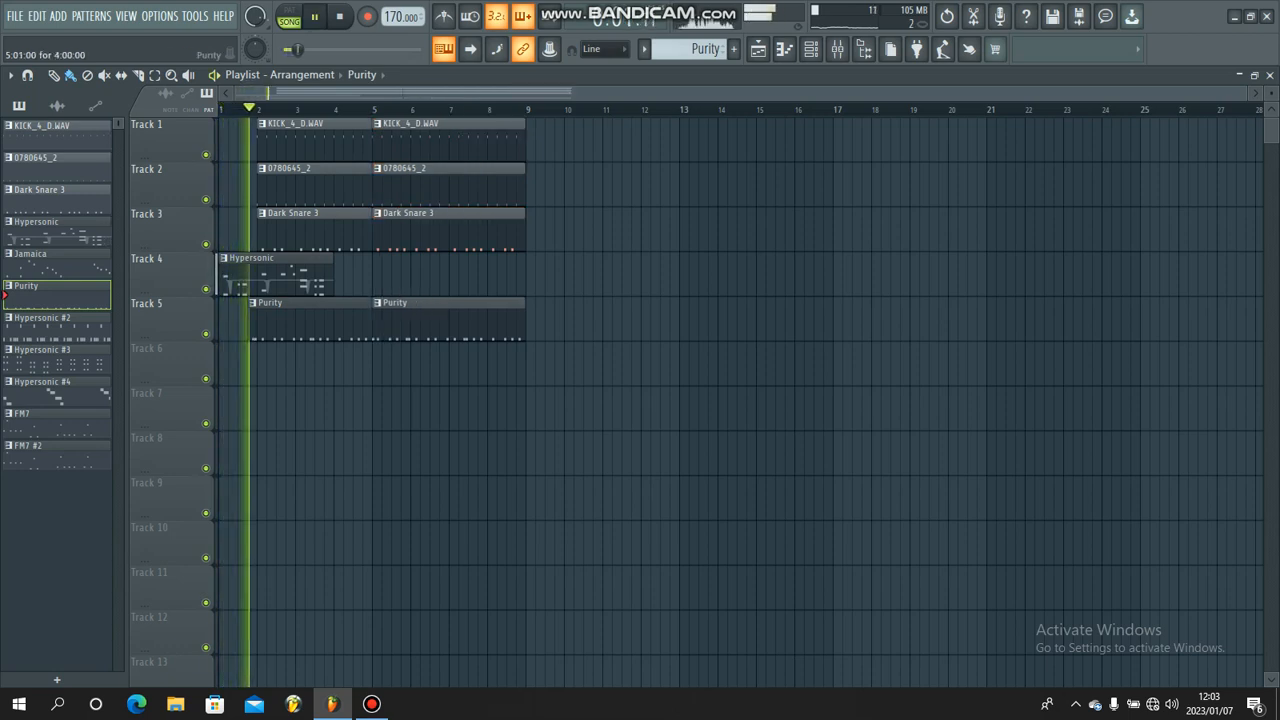
Place Hypersonic #2 on Track 6 trimmed to start at bar 2, and add a full four-bar clip at bar 5.
click(57, 327)
click(221, 365)
drag(221, 365, 268, 365)
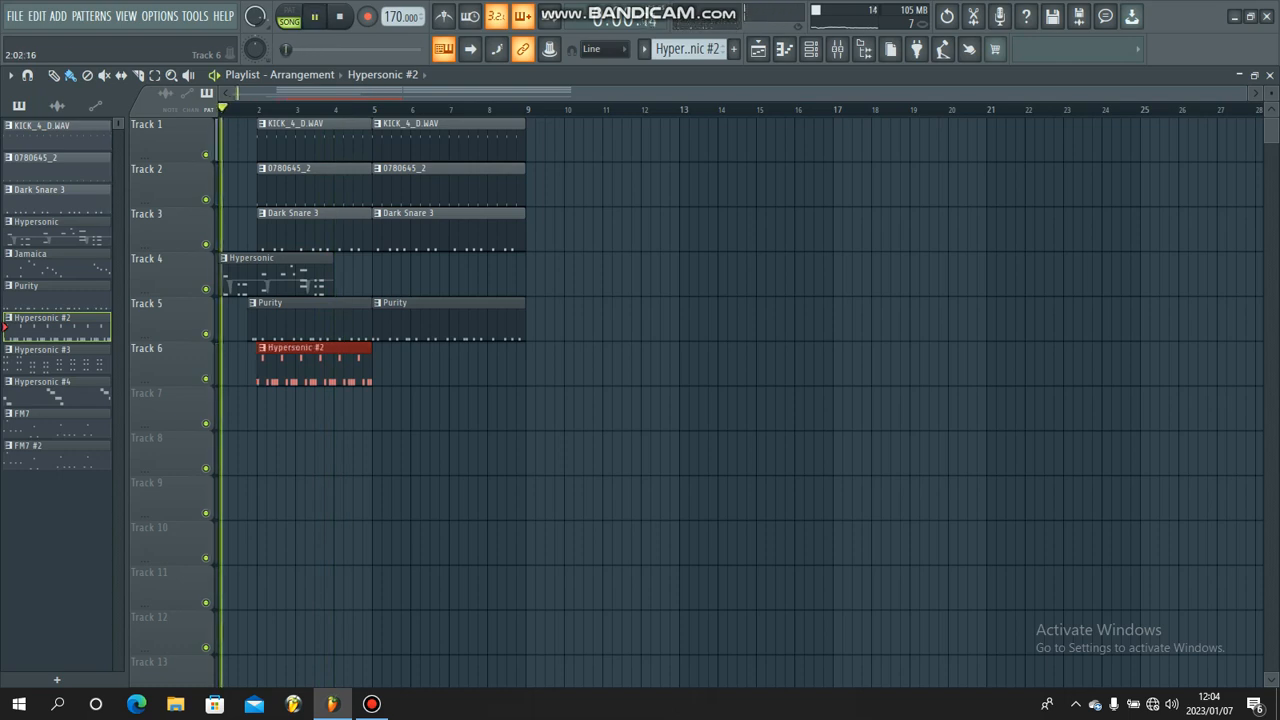
click(379, 365)
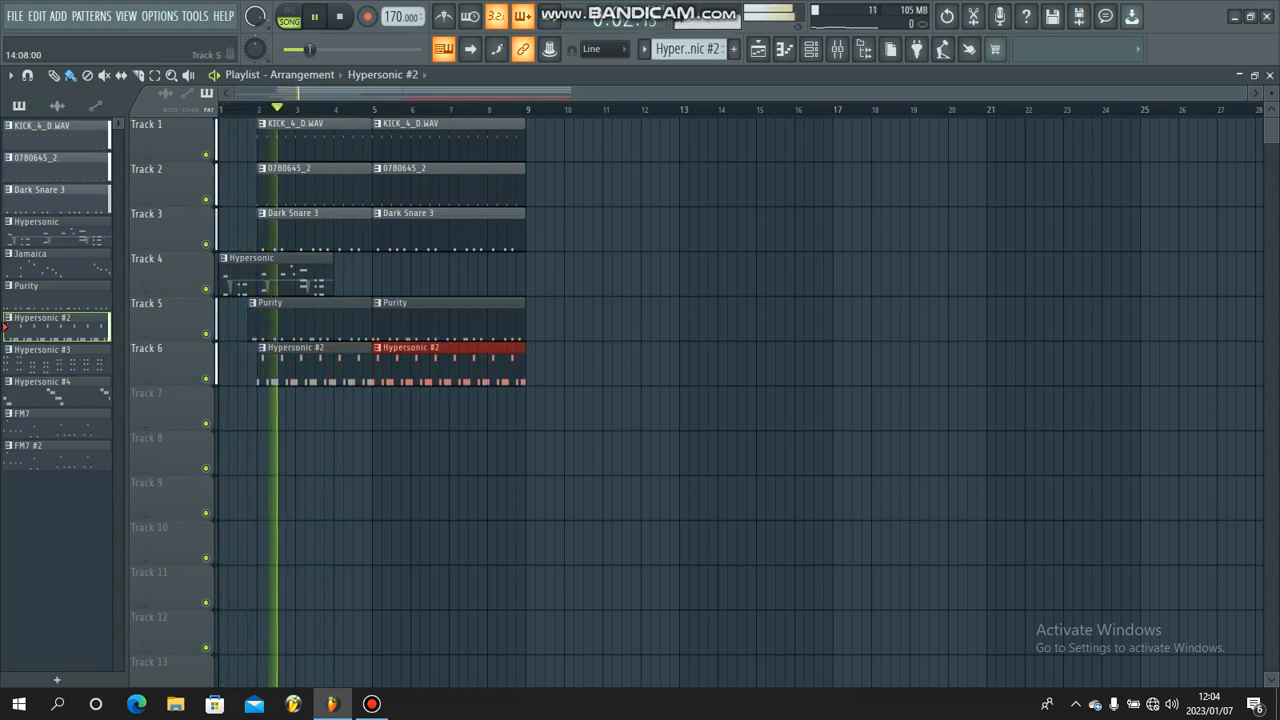
Place Hypersonic #4 on Track 7 with a one-bar clip at bar 4 and a full clip at bar 5.
right_click(694, 49)
click(824, 65)
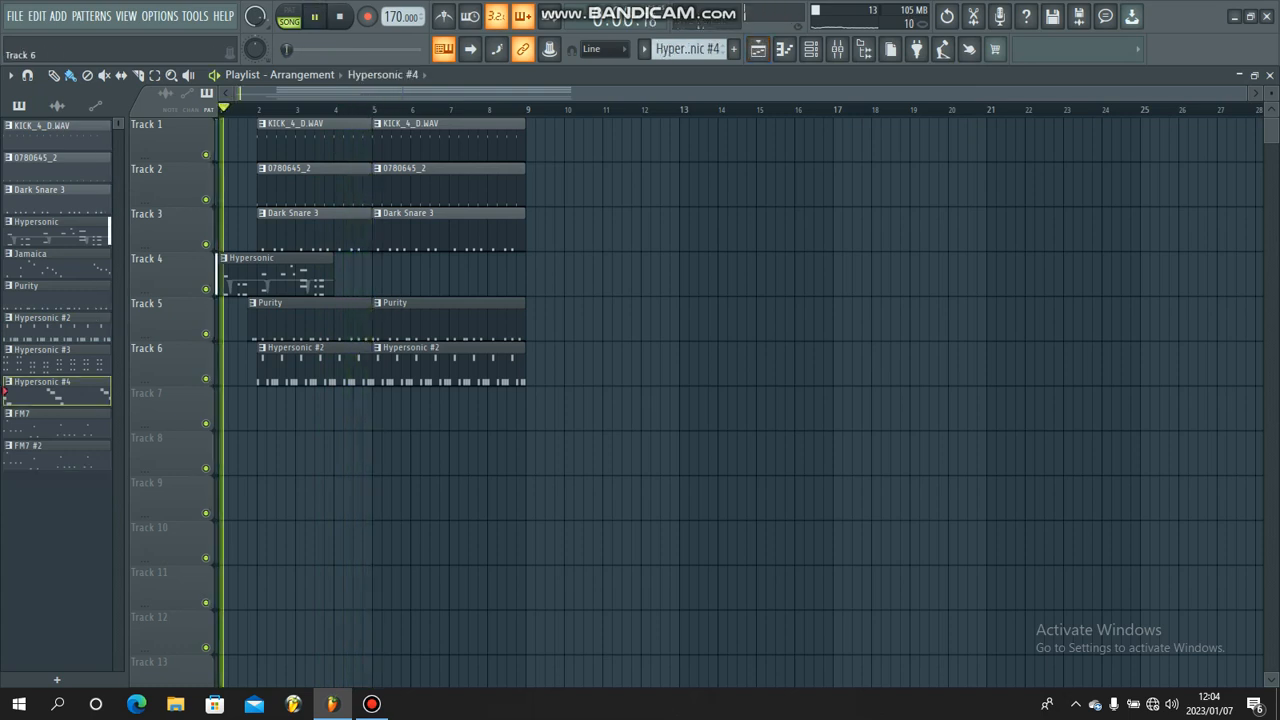
click(224, 410)
drag(221, 410, 378, 410)
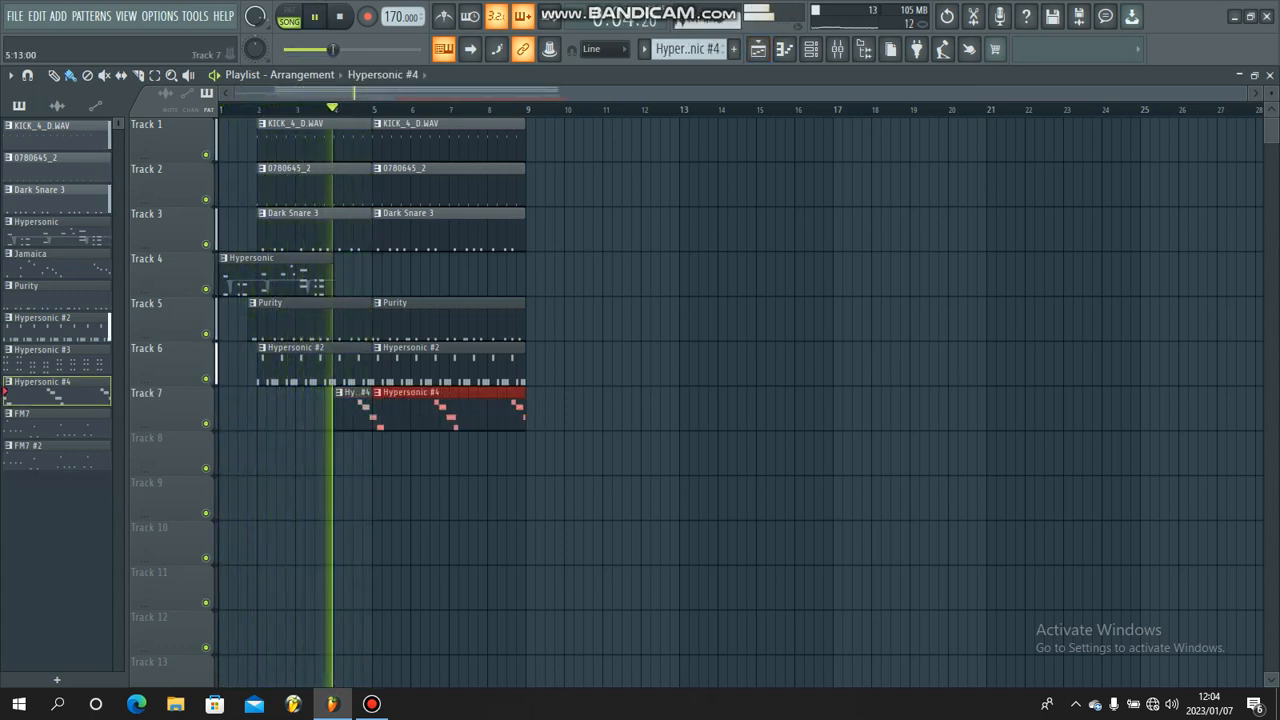
Place the Jamaica pattern on Track 8, trimmed to start midway through bar 5 and end at bar 9.
click(36, 225)
click(380, 455)
right_click(380, 455)
drag(36, 258, 394, 464)
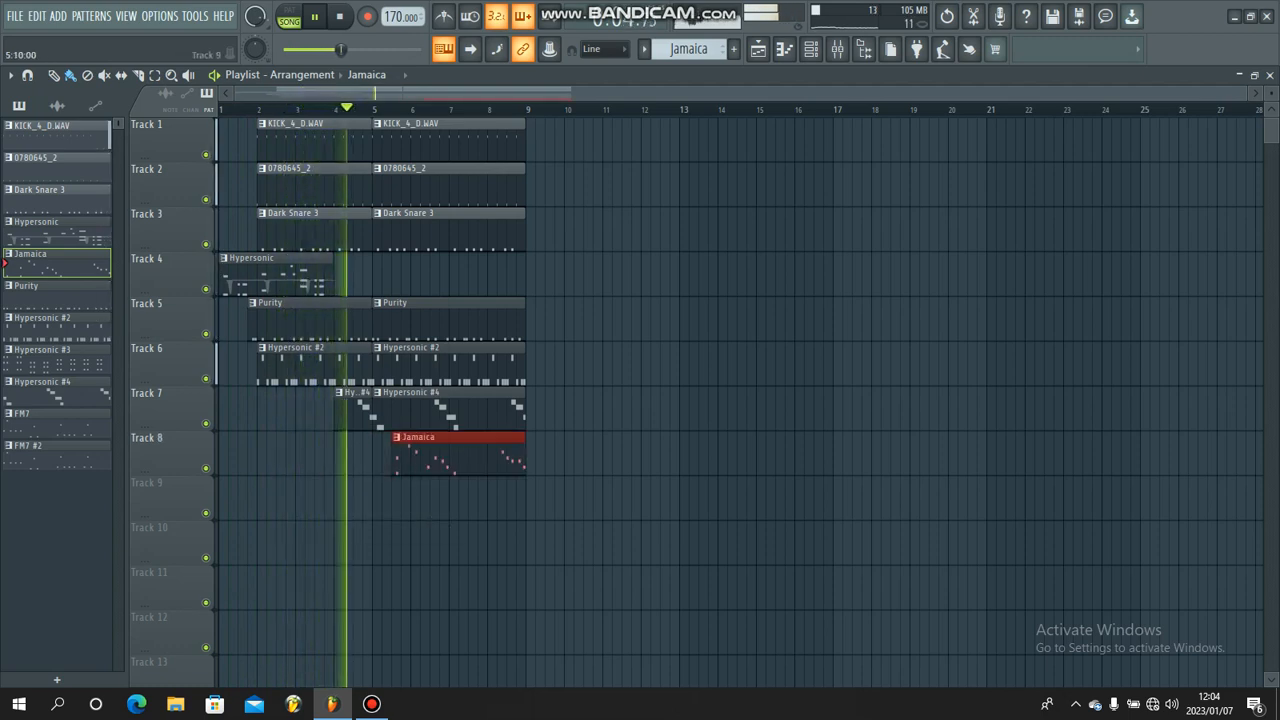
Create an empty Pattern 12 and show its channels with Hypersonic #5 selected.
click(688, 48)
click(820, 63)
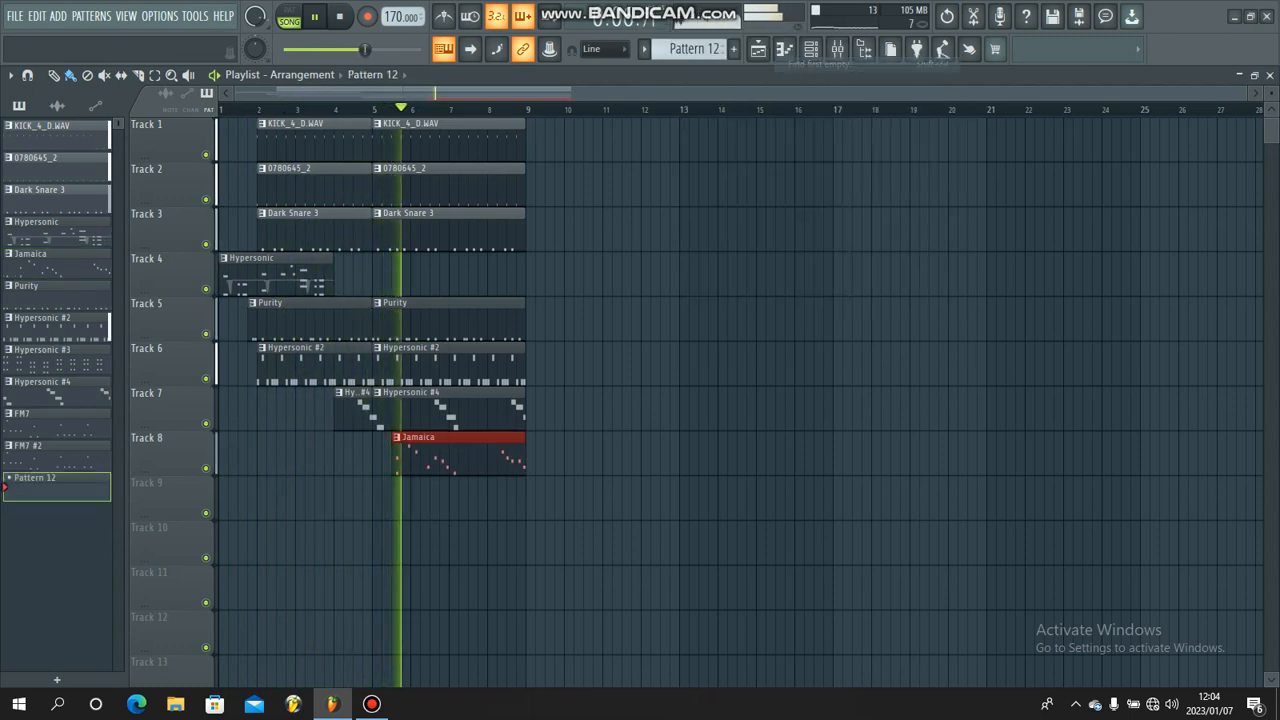
click(811, 49)
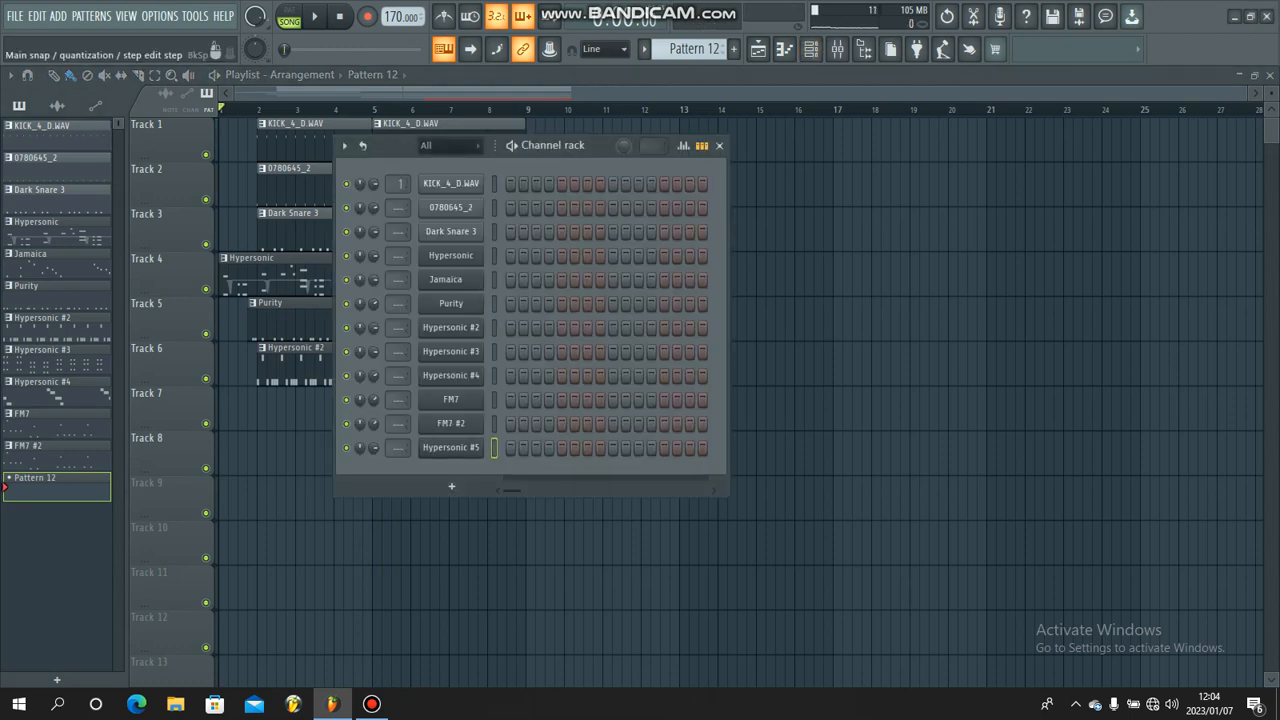
Start recording notes for the Hypersonic #5 organ into Pattern 12 while the song plays.
click(367, 16)
click(640, 431)
click(776, 274)
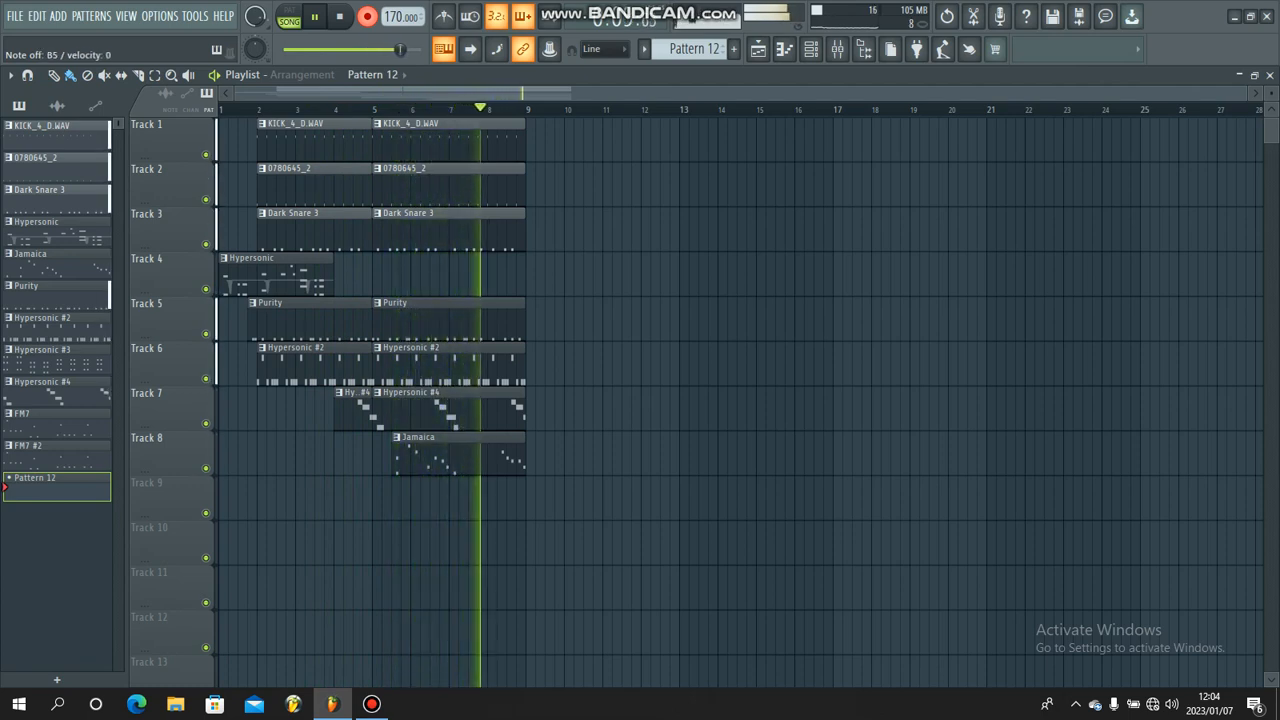
Stop the recording and open the Pattern 12 clip on Track 9 in the piano roll while the song plays.
key(space)
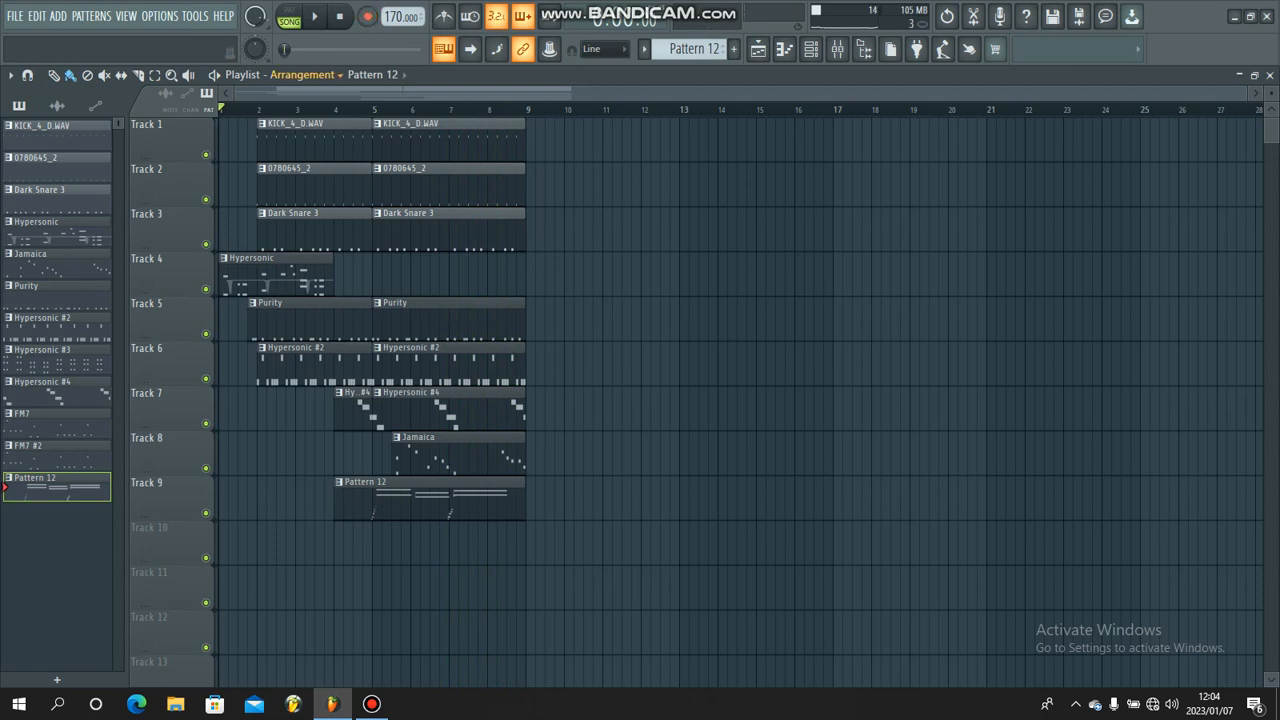
key(space)
click(325, 110)
double_click(420, 500)
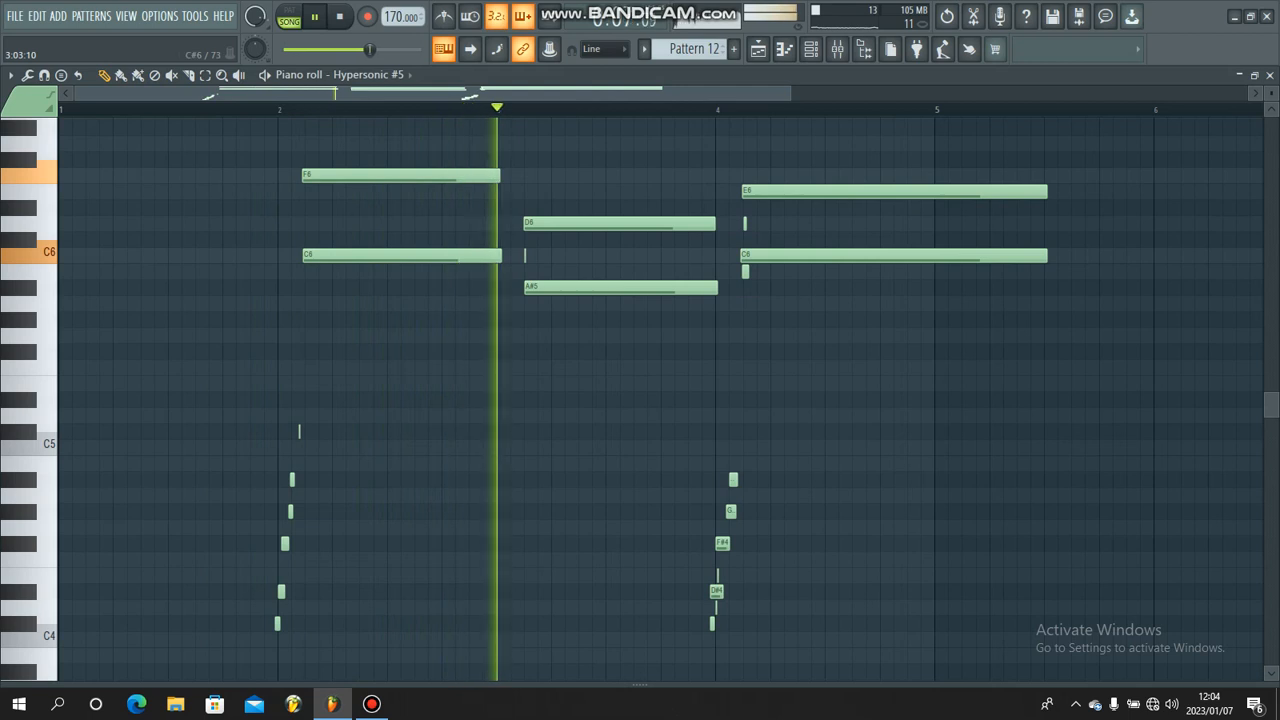
Delete the stray short notes at the start of the chord after bar 4, keeping the long C6 note.
key(space)
key(space)
right_click(745, 223)
right_click(746, 271)
right_click(749, 256)
key(ctrl+z)
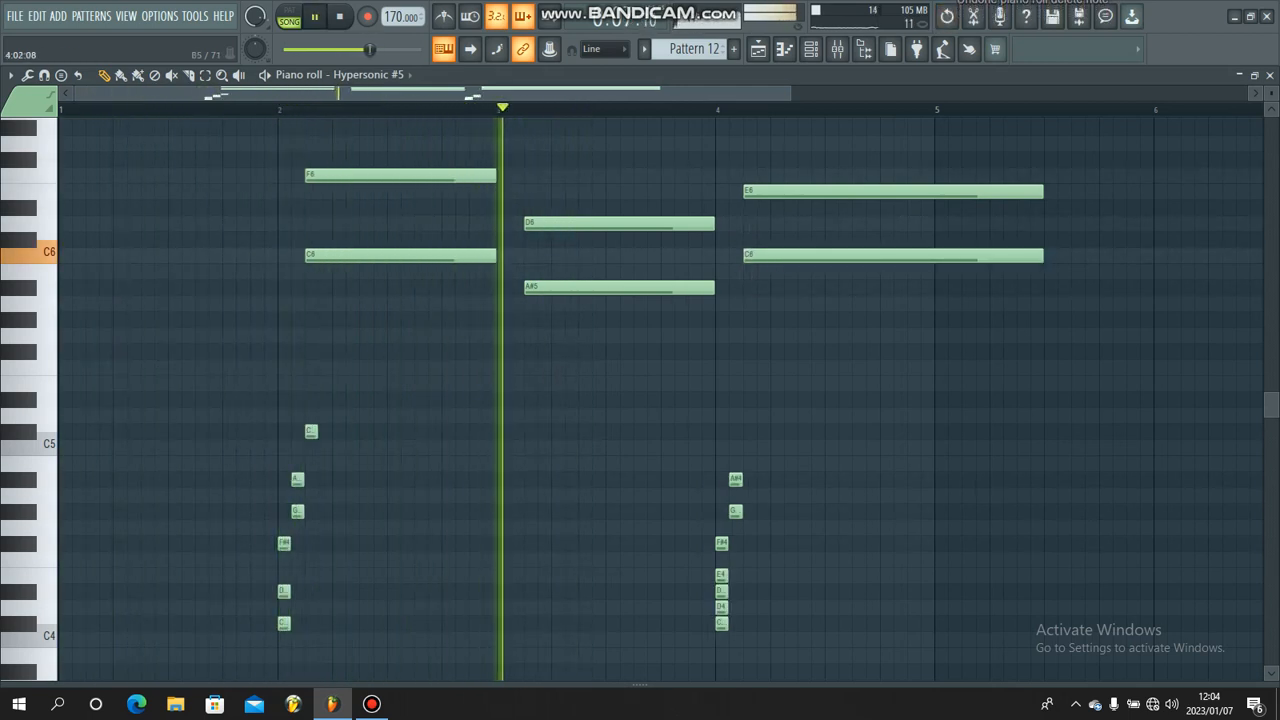
Select only the long upper chord notes of the Hypersonic #5 part and quantize them.
key(space)
key(space)
drag(994, 126, 417, 291)
key(ctrl+q)
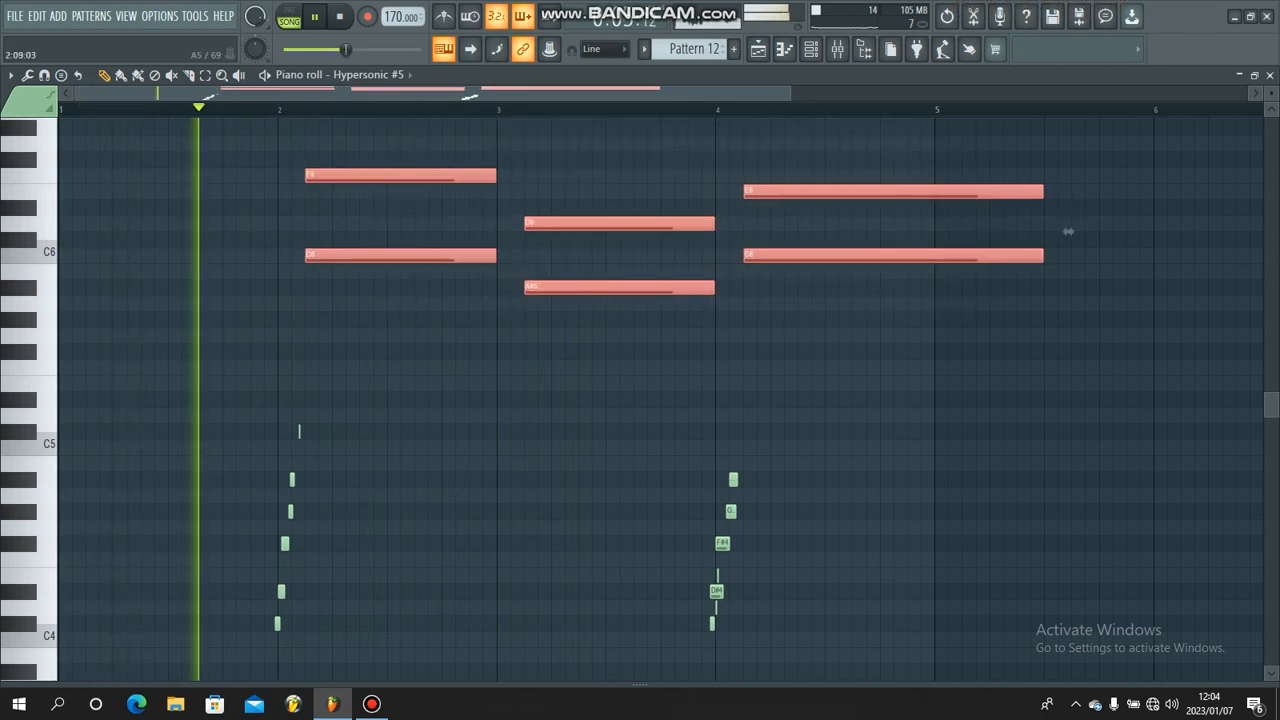
Transpose all notes of the Hypersonic #5 part down one octave.
ctrl+right_click(399, 307)
key(space)
key(space)
key(ctrl+Down)
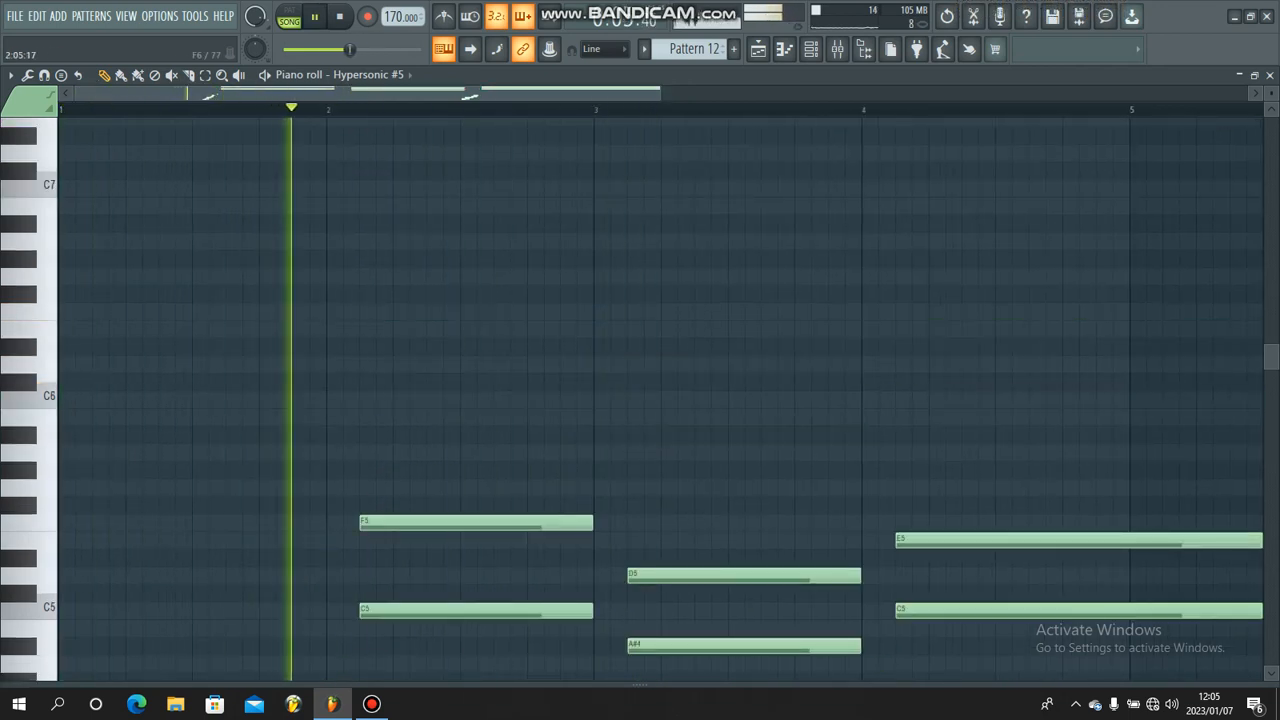
ctrl+right_click(422, 195)
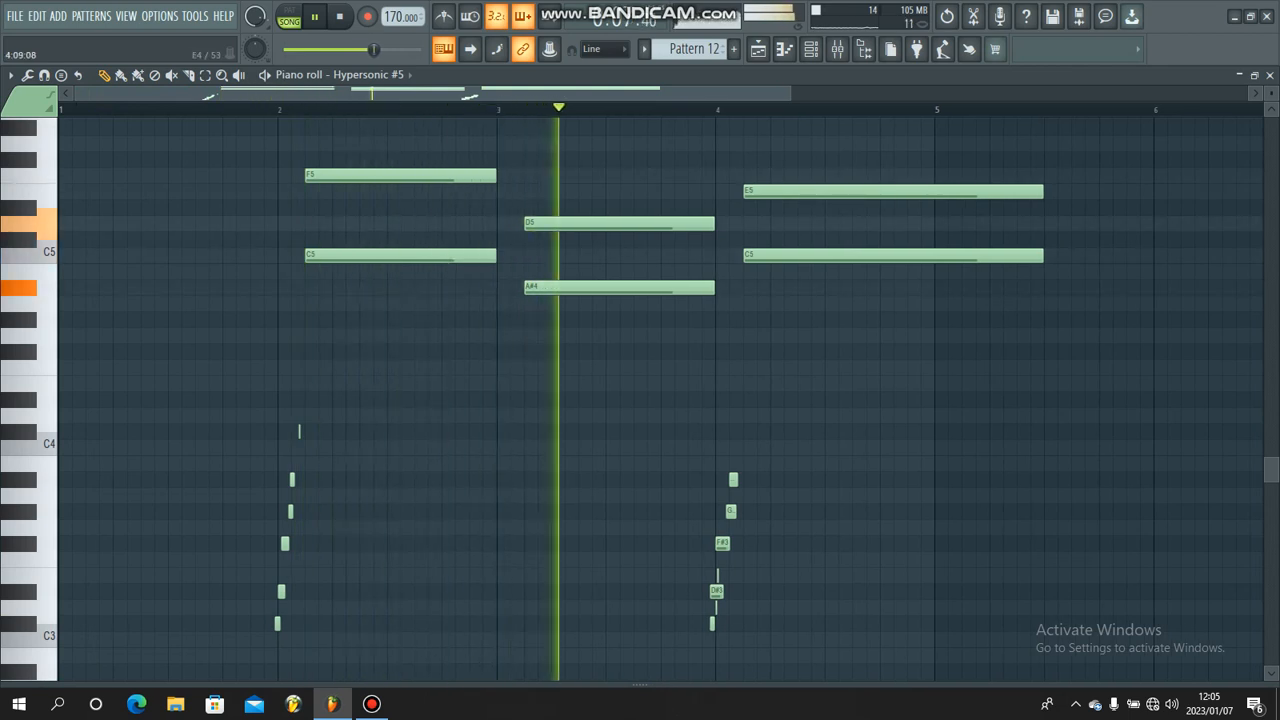
Add a third note to each chord: A5 on the first, F5 on the second, and one above E5 on the last.
scroll(581, 405, up, 1)
ctrl+drag(606, 426, 957, 583)
scroll(600, 450, up, 3)
ctrl+click(313, 383)
drag(313, 348, 313, 303)
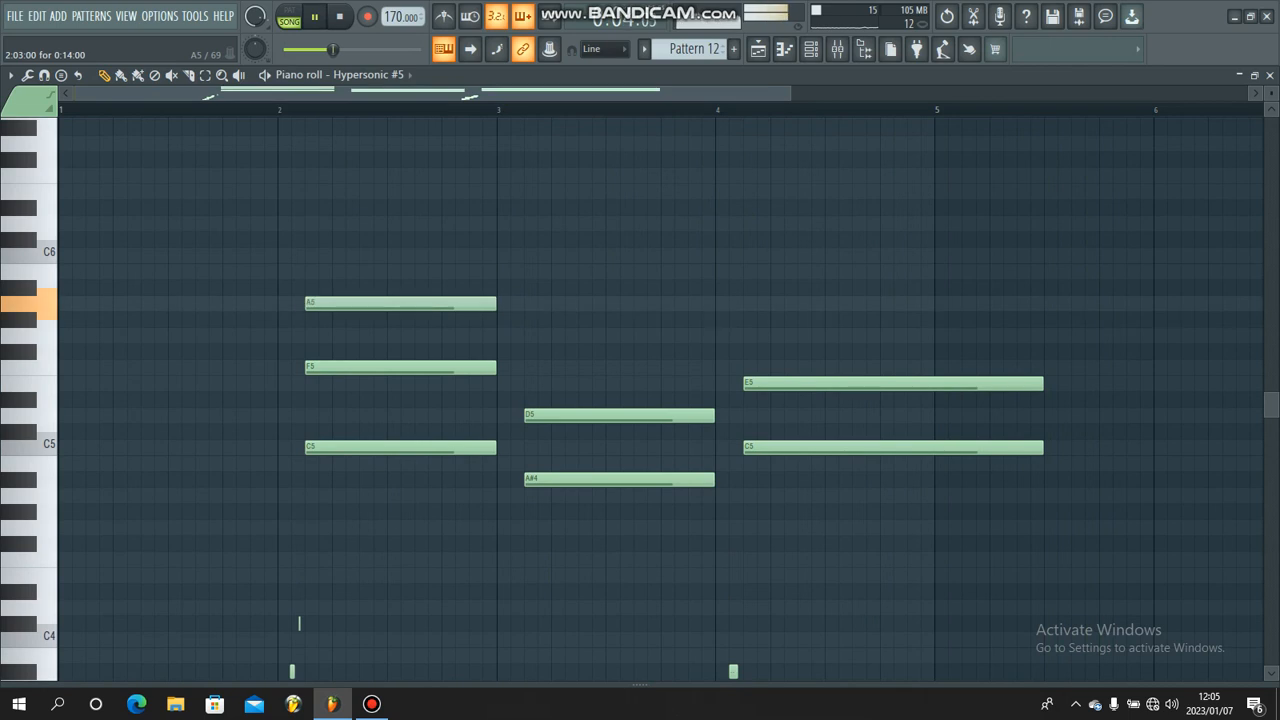
click(532, 367)
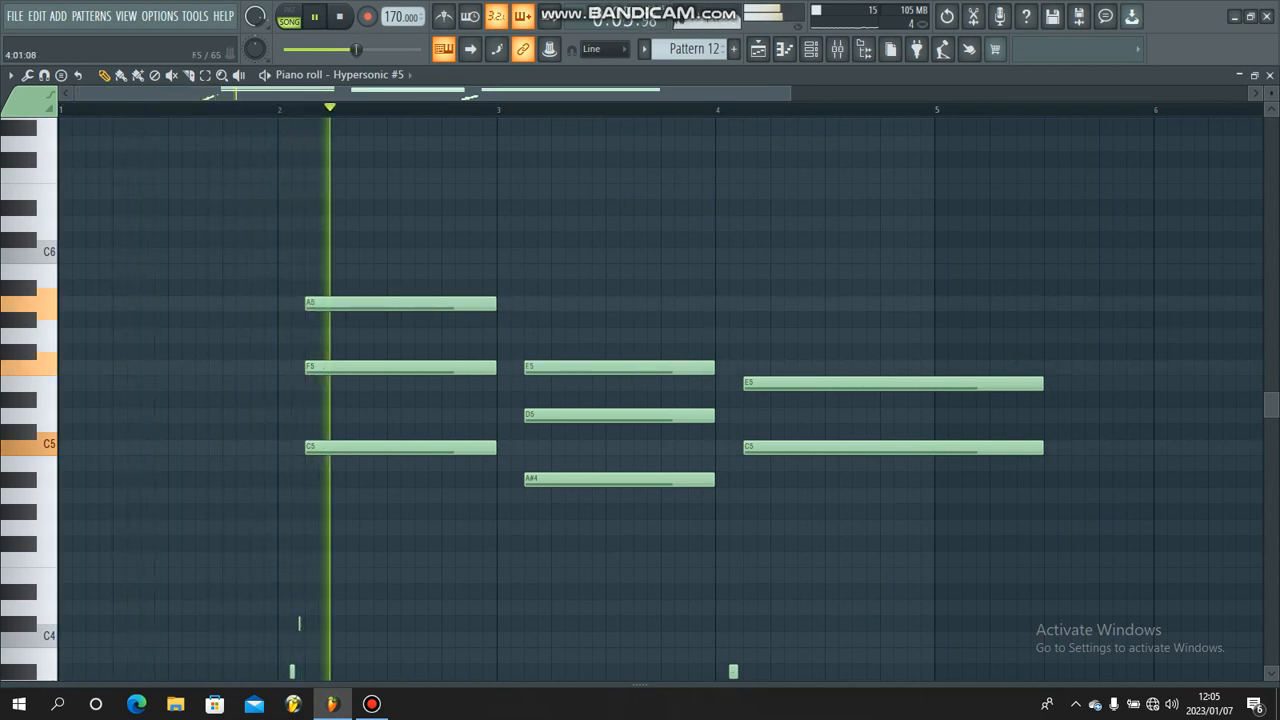
click(753, 335)
Duplicate the bar 5–8 clips at bar 9, start the Jamaica copy at bar 9, and repeat Track 4's Hypersonic clip at bars 5 and 9.
key(F5)
drag(497, 141, 602, 410)
key(ctrl+d)
drag(548, 456, 529, 456)
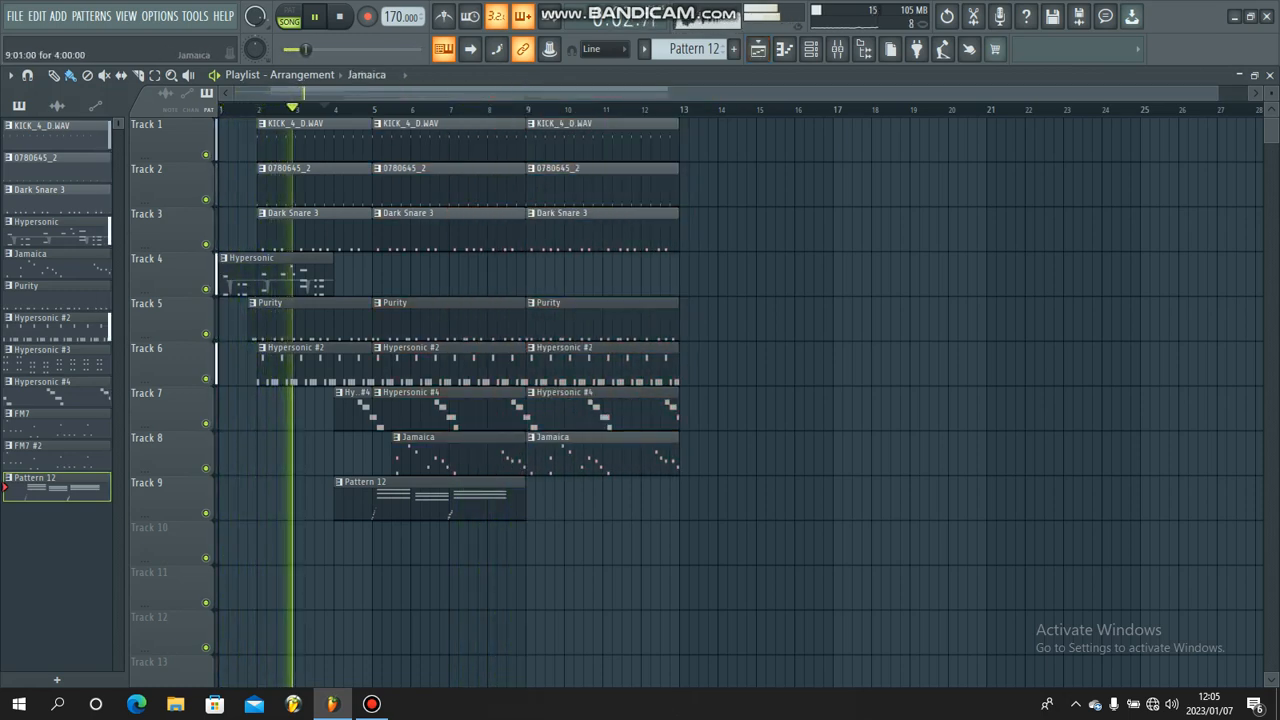
drag(295, 275, 603, 275)
Place the Hypersonic #3 pattern on Track 10 at bar 9.
right_click(61, 358)
click(502, 545)
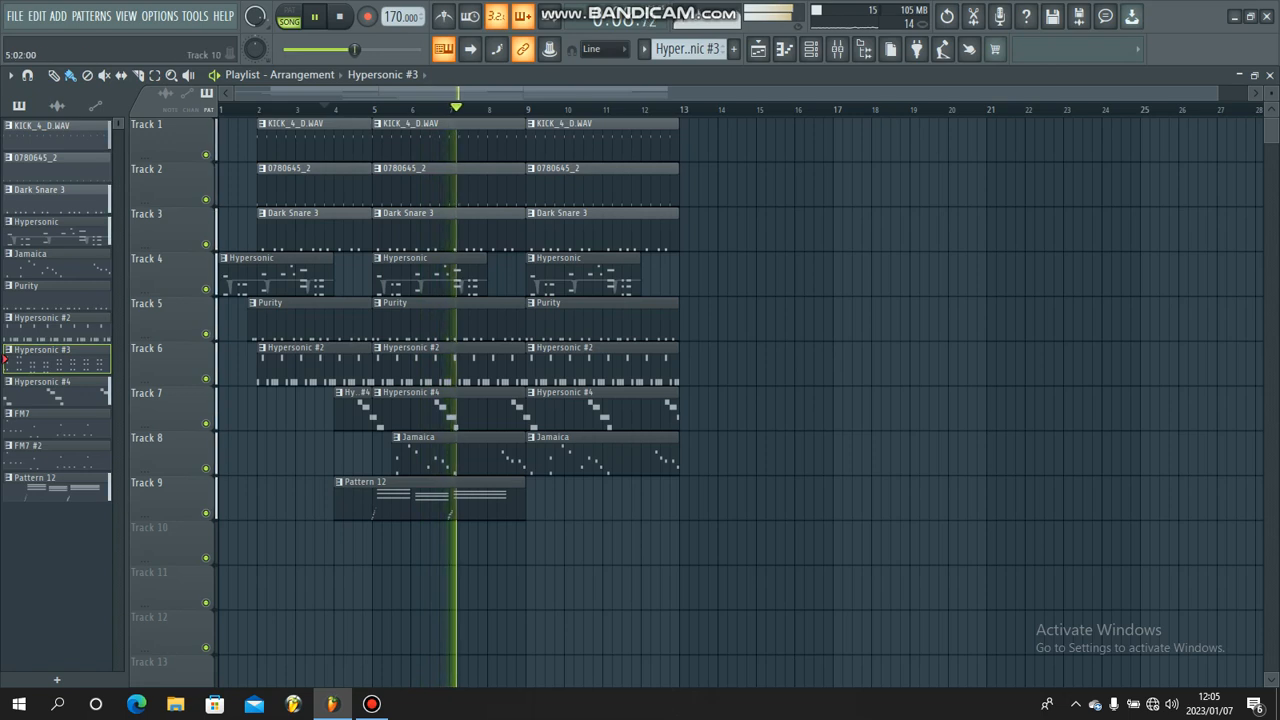
click(535, 545)
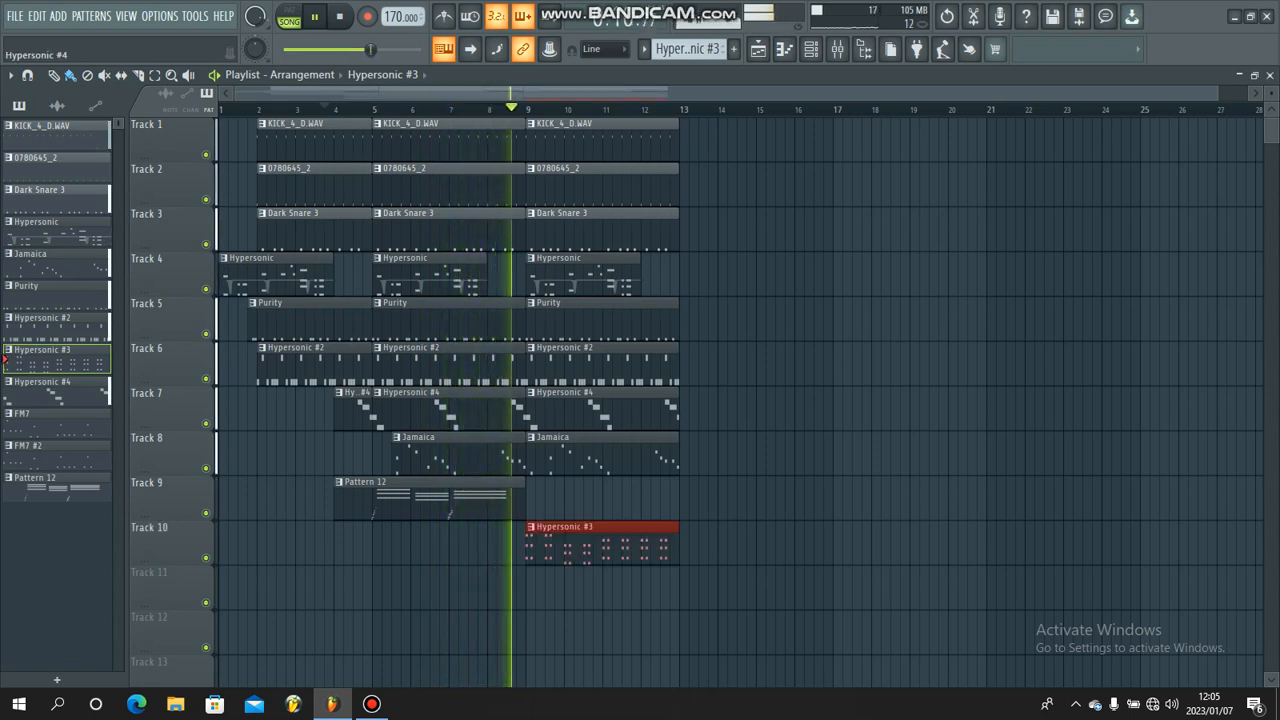
Place the FM7 and FM7 #2 patterns together at bar 9 on Tracks 11 and 12.
click(497, 109)
click(58, 424)
drag(58, 426, 548, 600)
key(space)
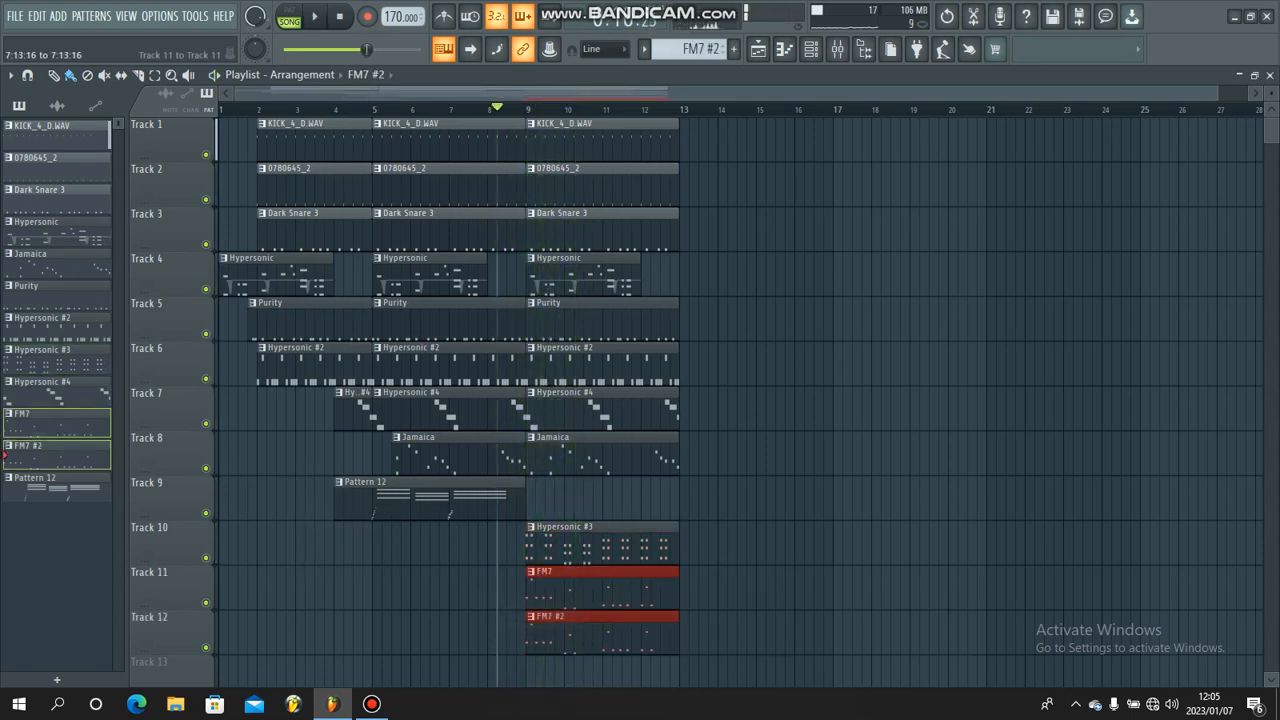
Play the section from bar 9 and check the FM7 channel's volume.
key(space)
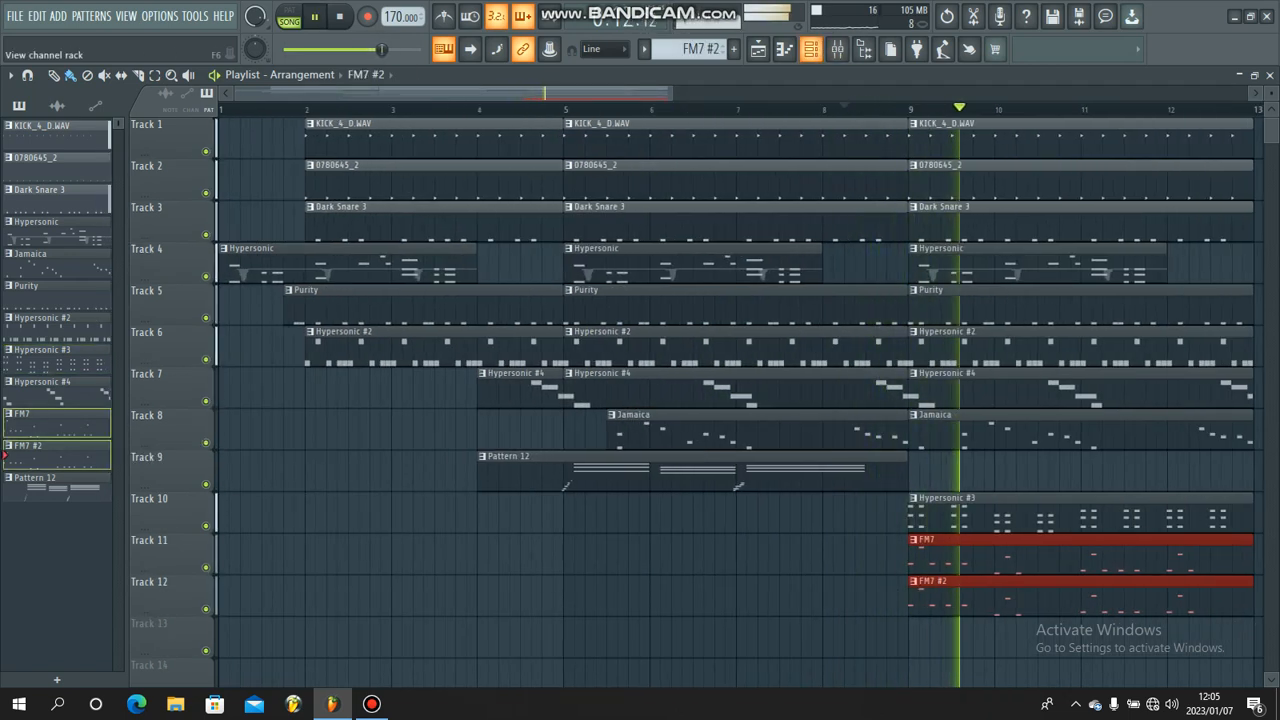
key(F6)
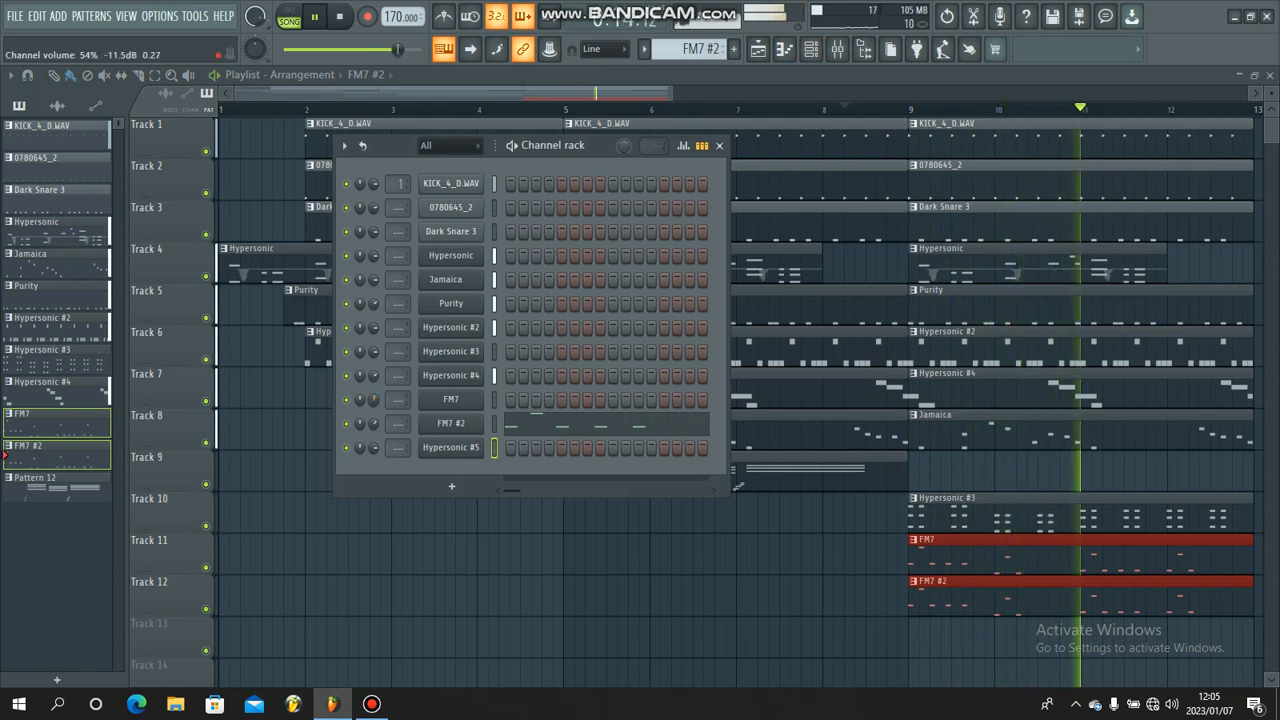
key(F6)
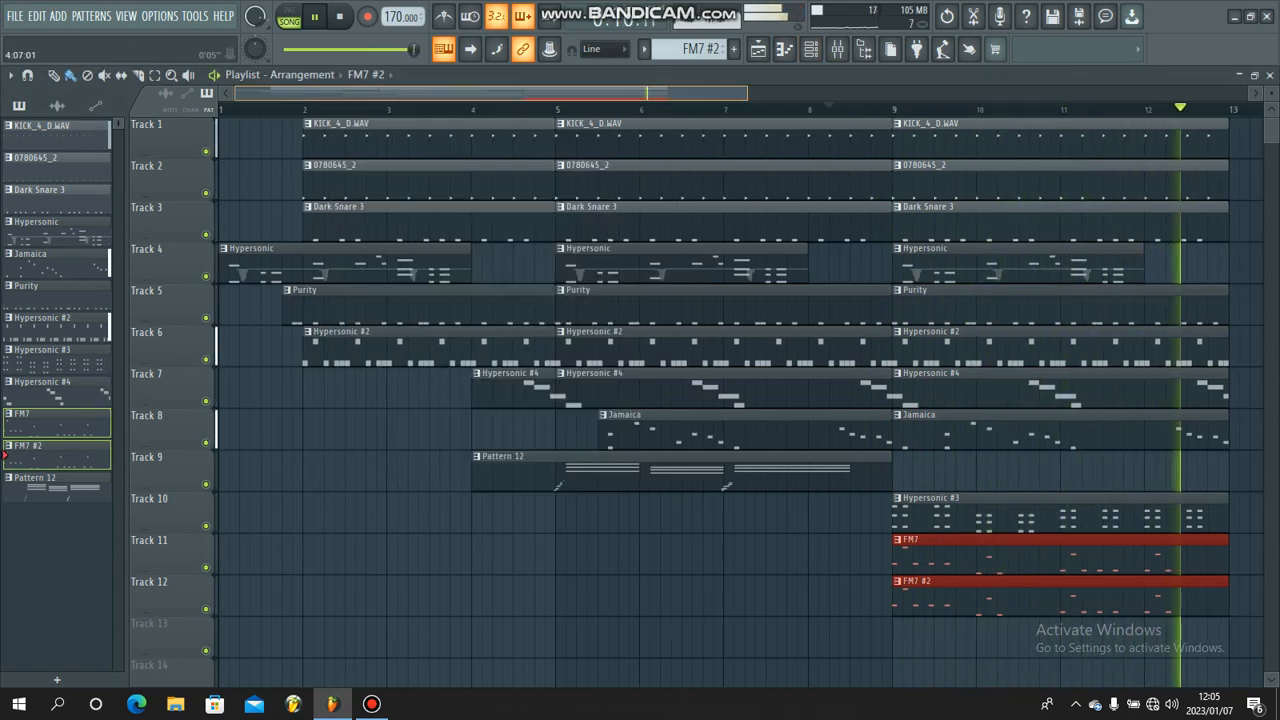
scroll(503, 109, down, 4)
key(space)
key(space)
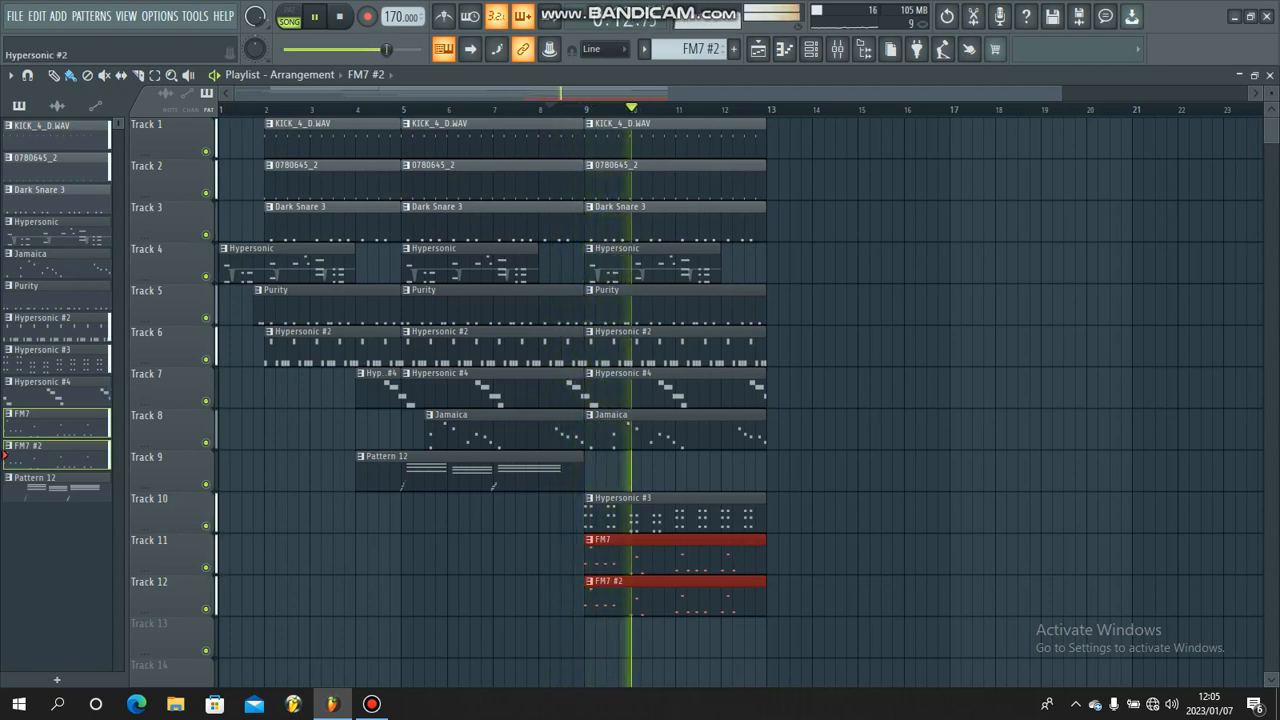
click(372, 704)
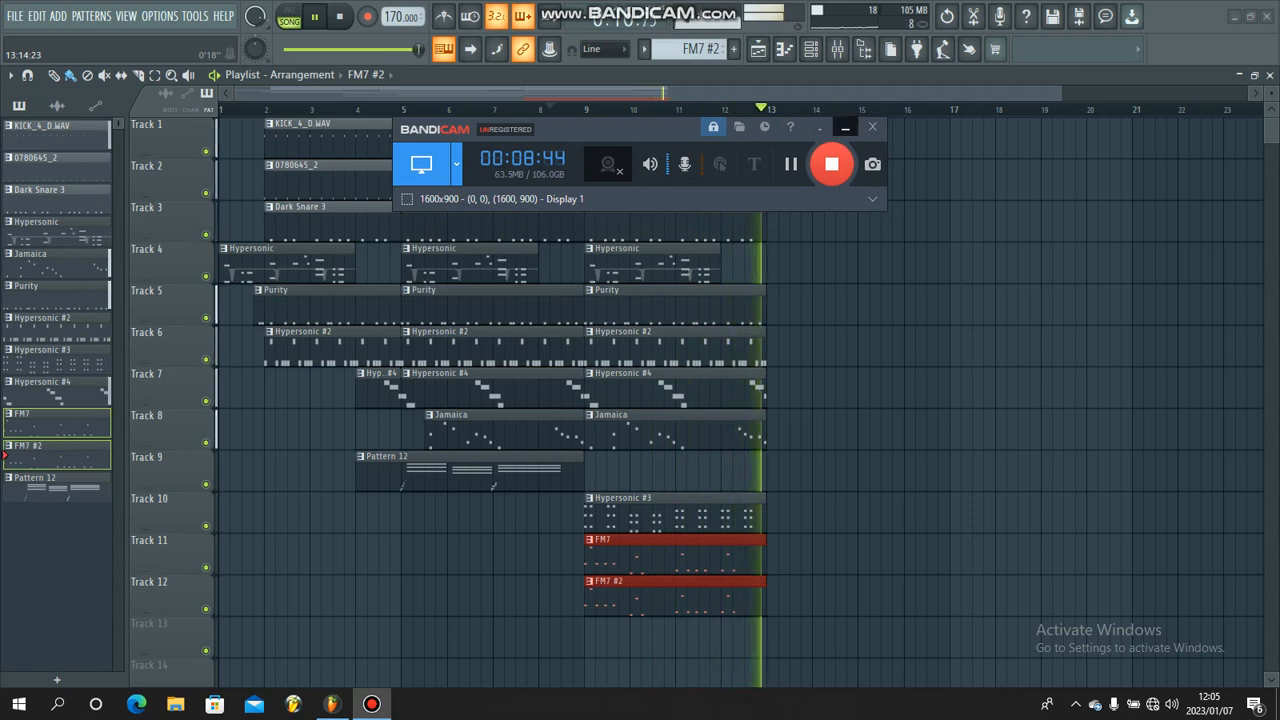
click(845, 127)
click(937, 262)
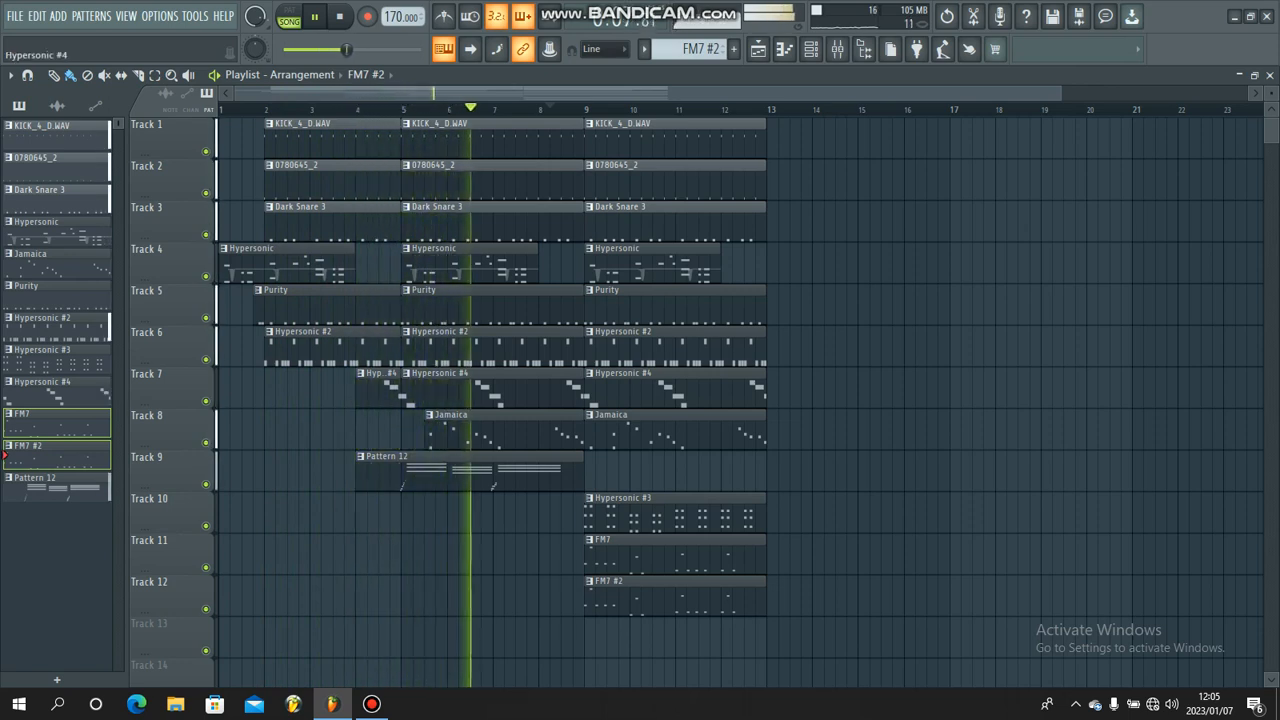
Create an empty Pattern 13 and look over its channels.
click(700, 48)
click(832, 57)
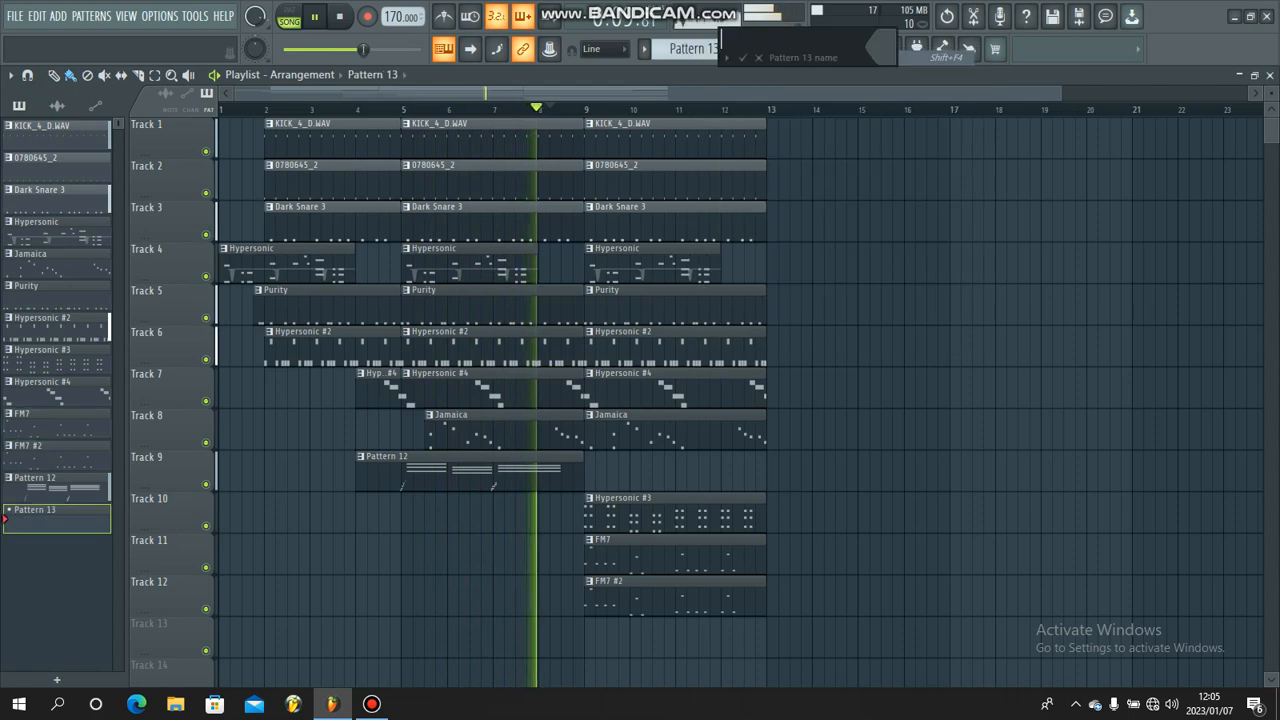
click(811, 49)
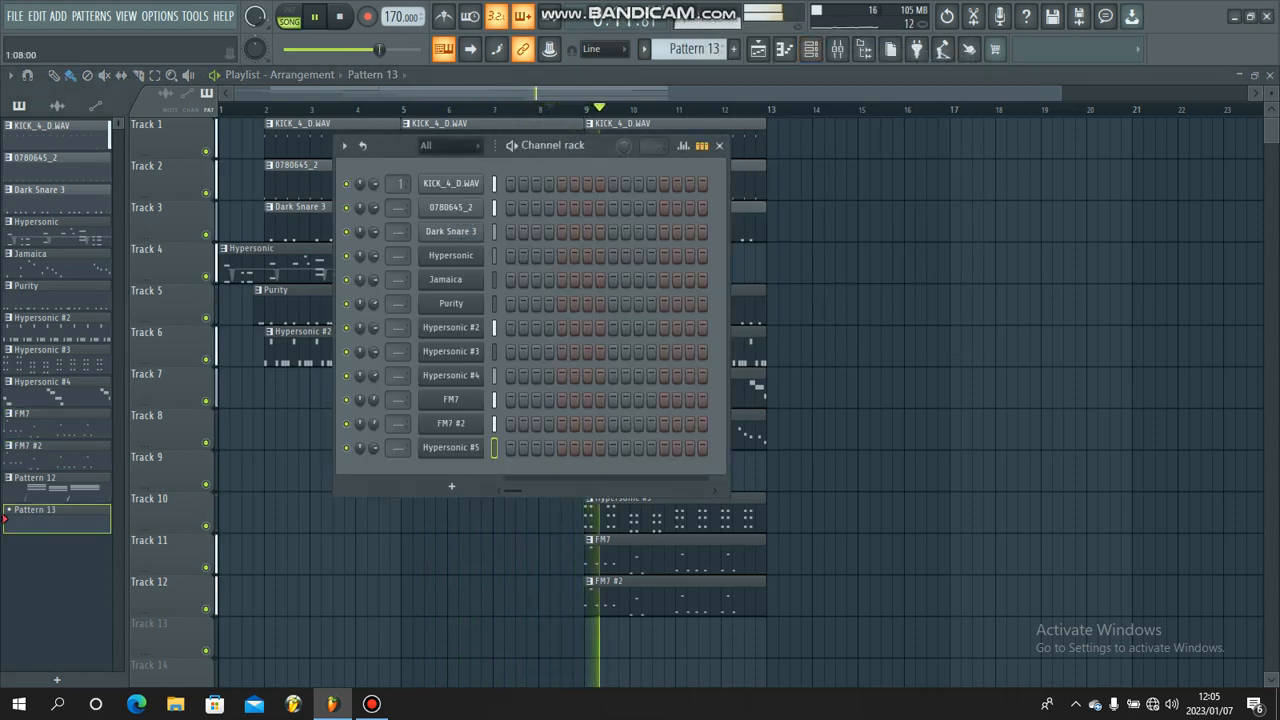
click(977, 262)
Select all clips of bars 9–12 and repeat them at bars 13, 17 and 21.
drag(653, 612, 777, 118)
mouse_move(657, 178)
mouse_down()
mouse_move(861, 178)
mouse_move(839, 178)
mouse_move(1009, 168)
mouse_move(1044, 150)
mouse_move(1202, 150)
mouse_up()
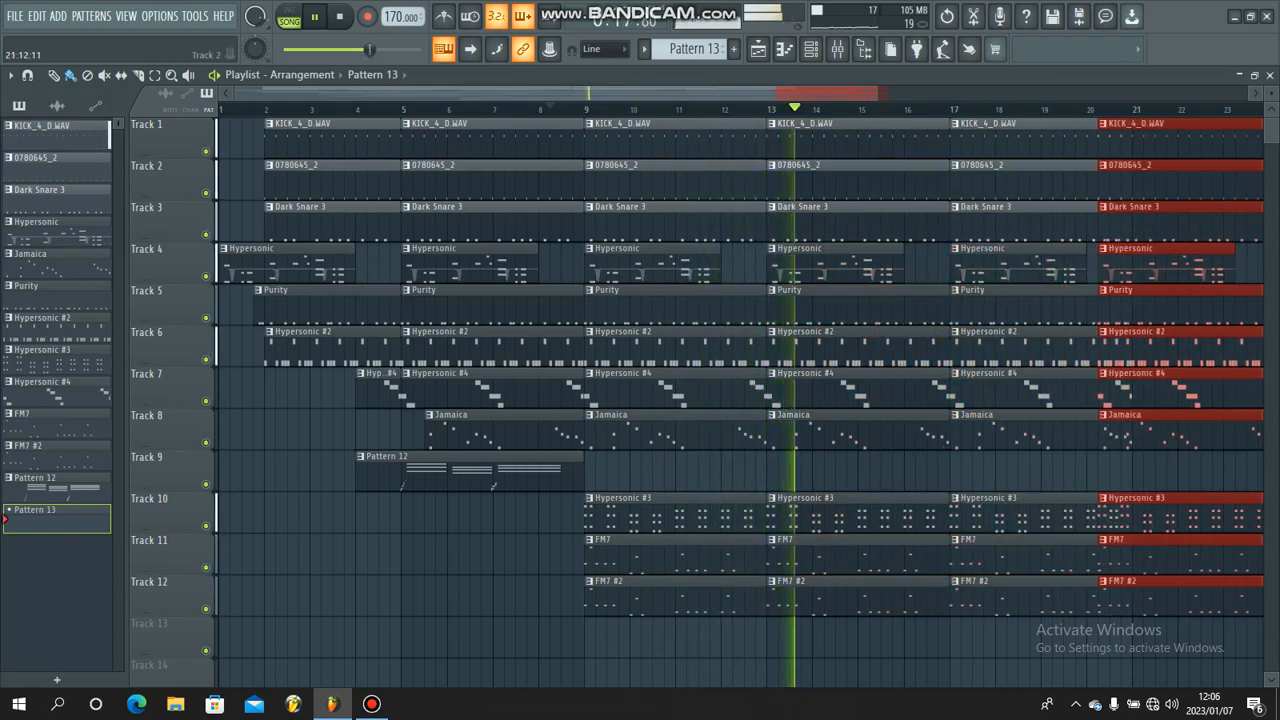
scroll(700, 93, down, 2)
scroll(700, 93, down, 1)
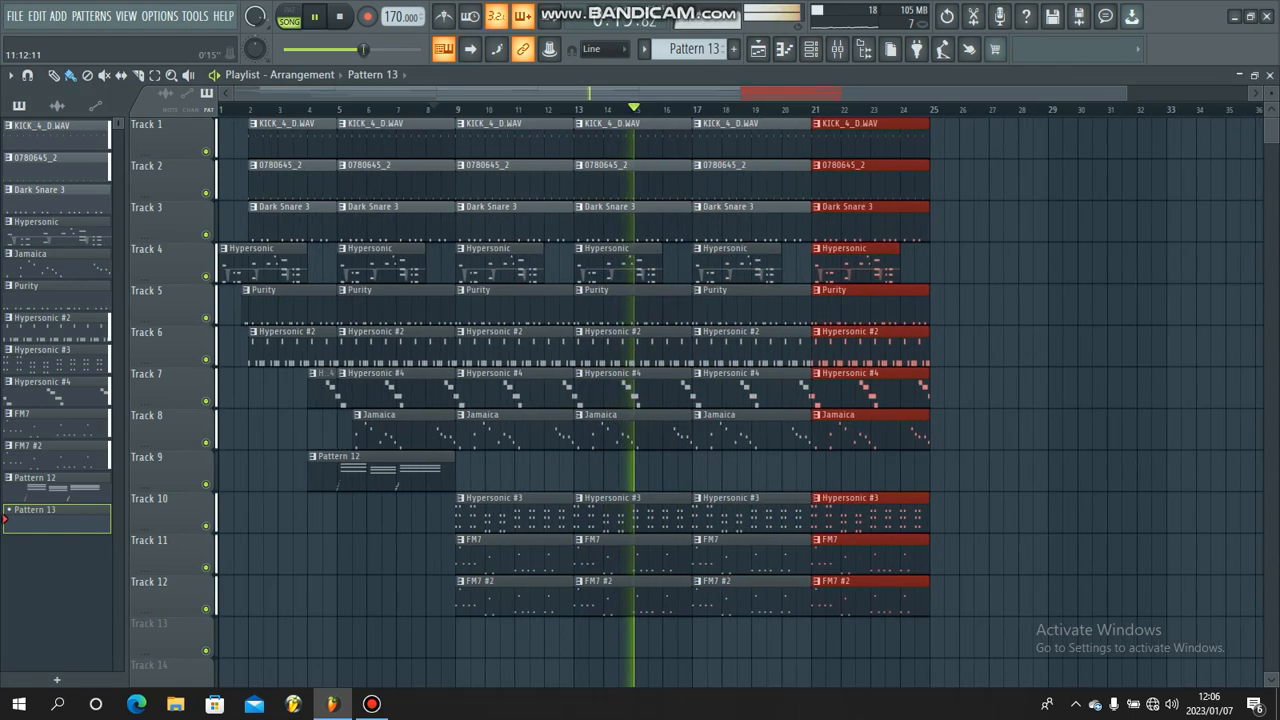
Delete the Hypersonic clips on Track 4 at bars 17 and 21, and play the song from bar 17.
right_click(738, 262)
right_click(856, 262)
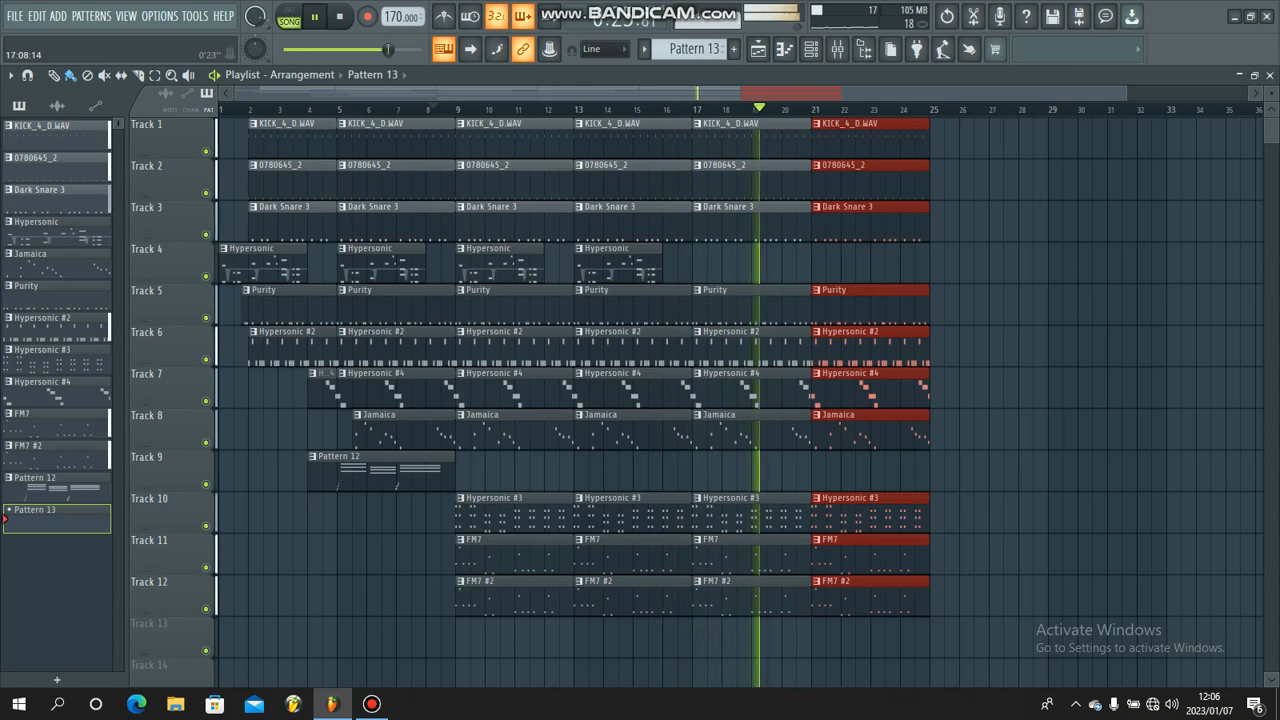
click(699, 109)
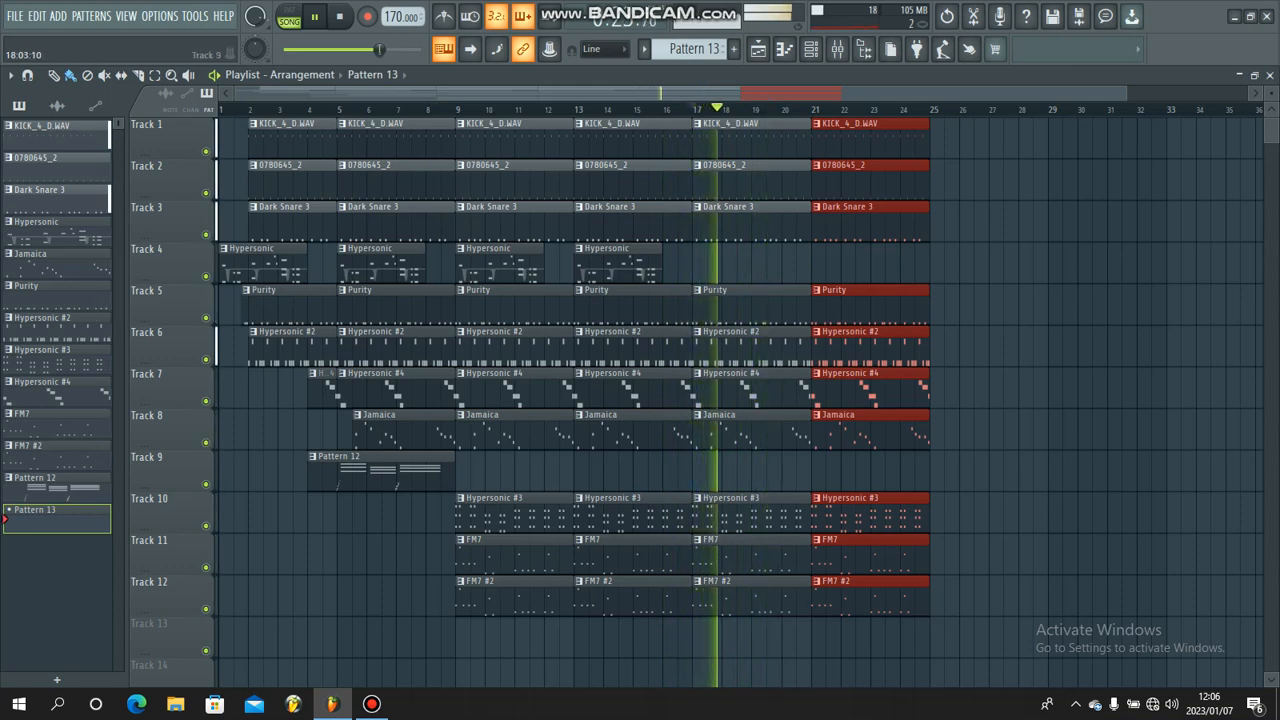
Raise the G6 note just before bar 2 of the Jamaica pattern to A6 and return to the playlist.
double_click(722, 414)
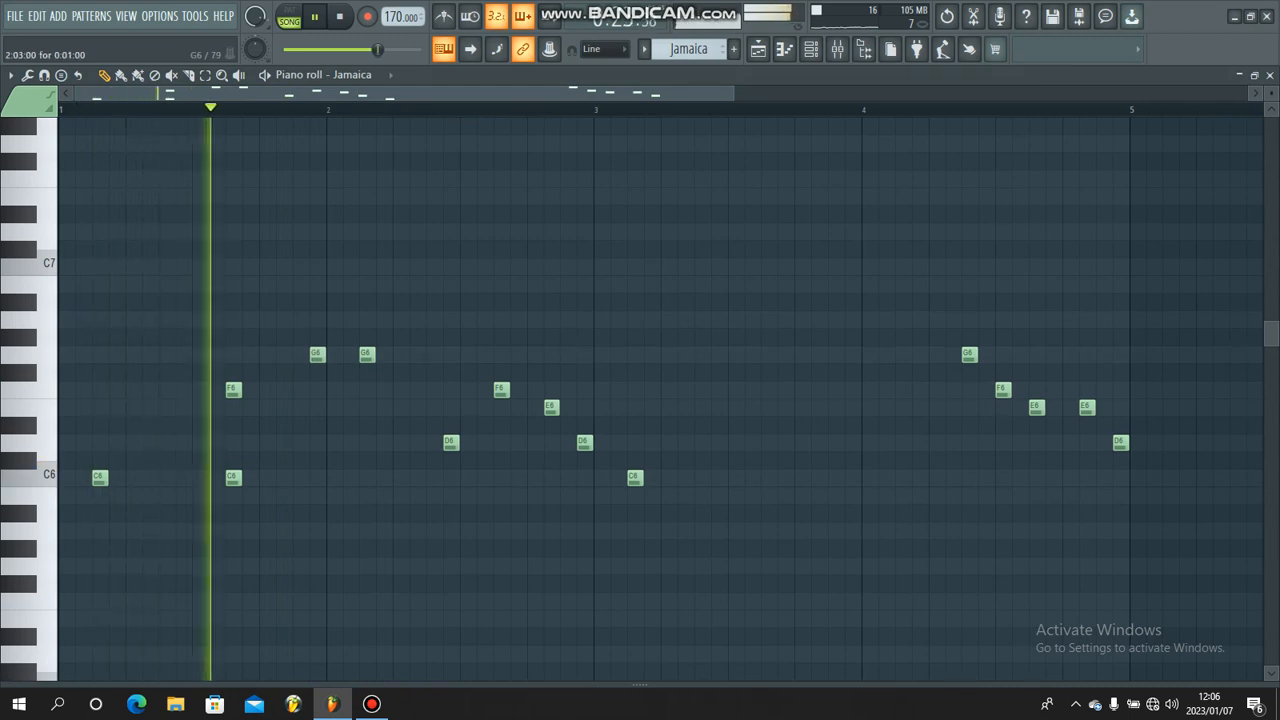
drag(317, 355, 317, 319)
key(space)
key(space)
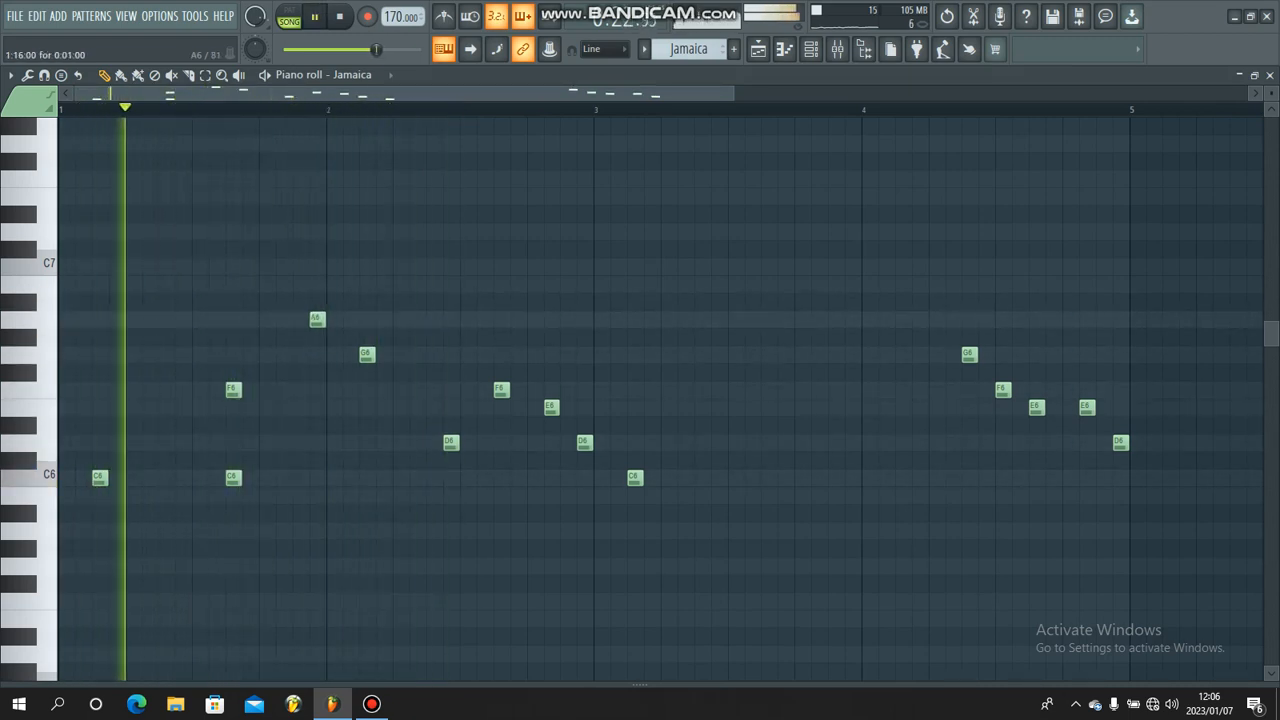
key(F5)
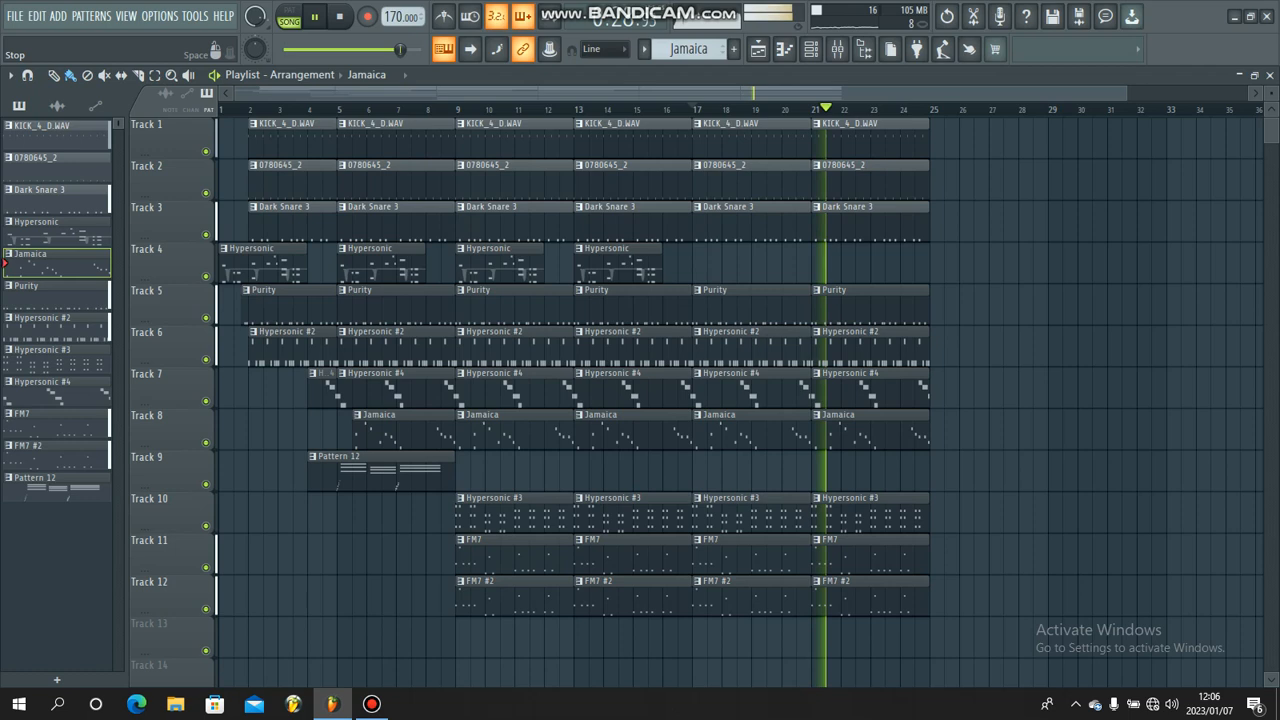
Copy the Pattern 12 clip on Track 9 to bar 20 so that it ends at bar 25.
drag(350, 470, 824, 470)
key(space)
key(space)
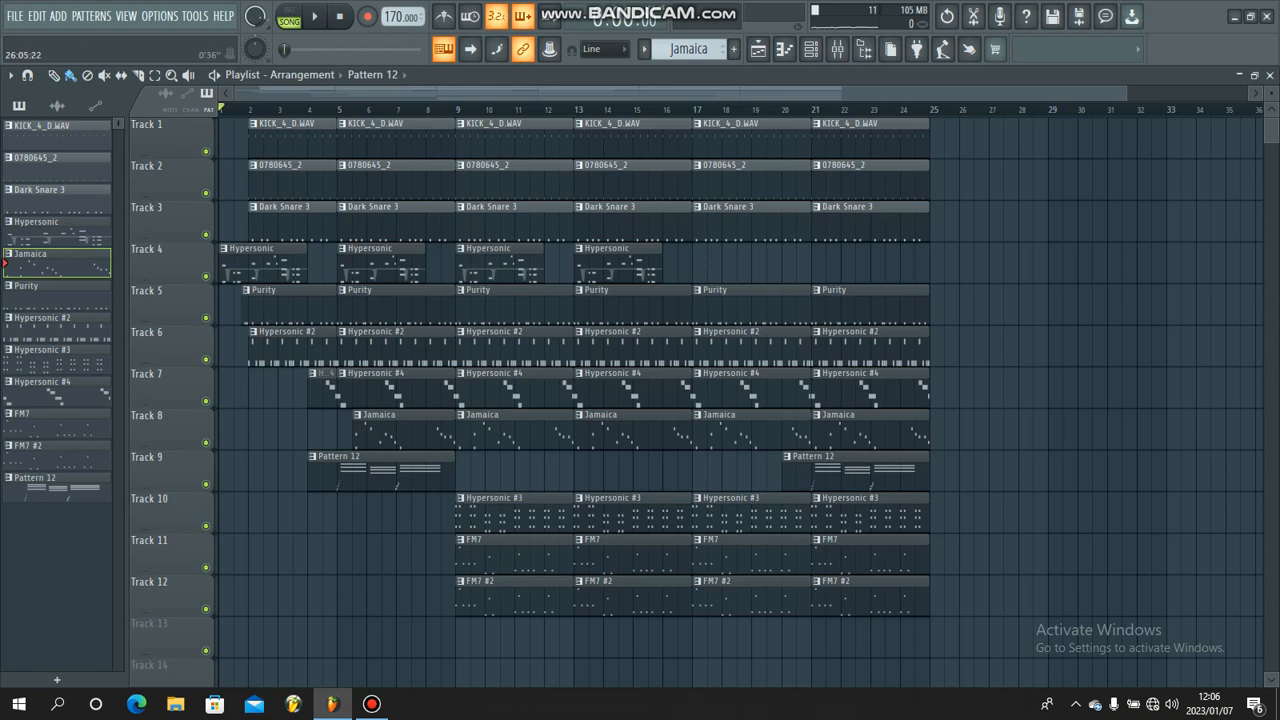
Play the song from the start and review the channels and the KICK_4_D.WAV pattern's notes.
click(810, 49)
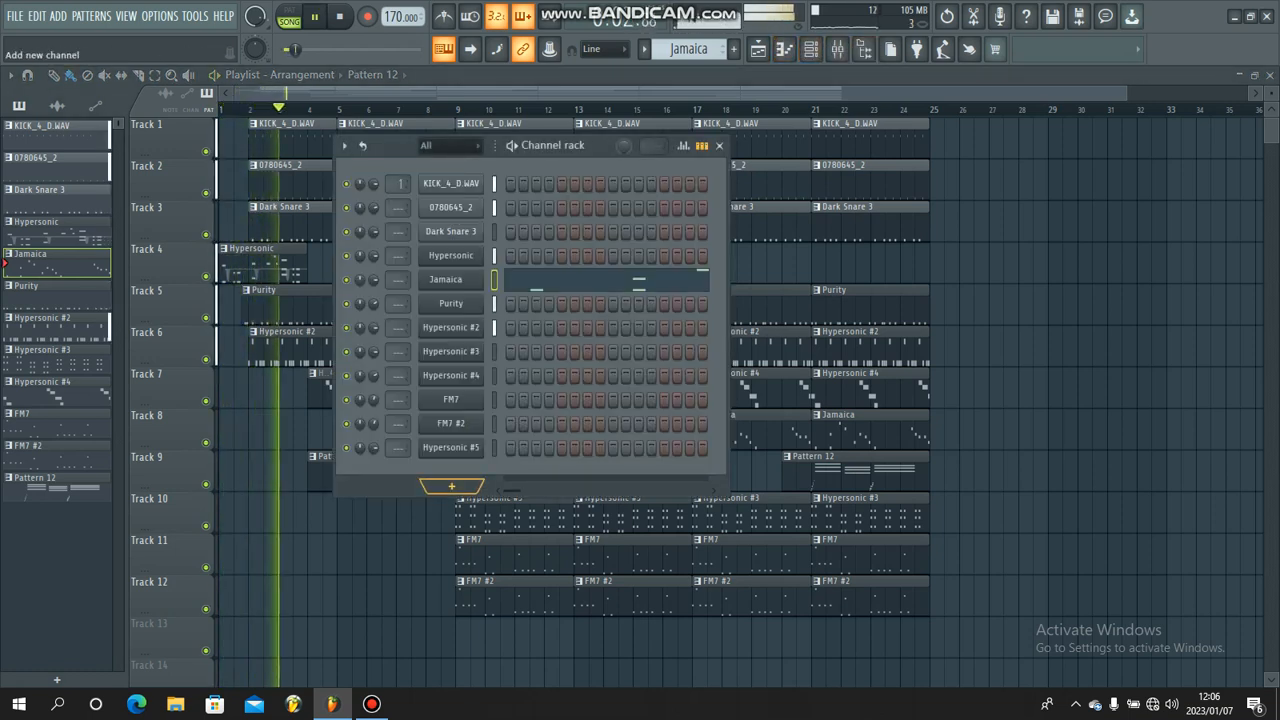
click(265, 470)
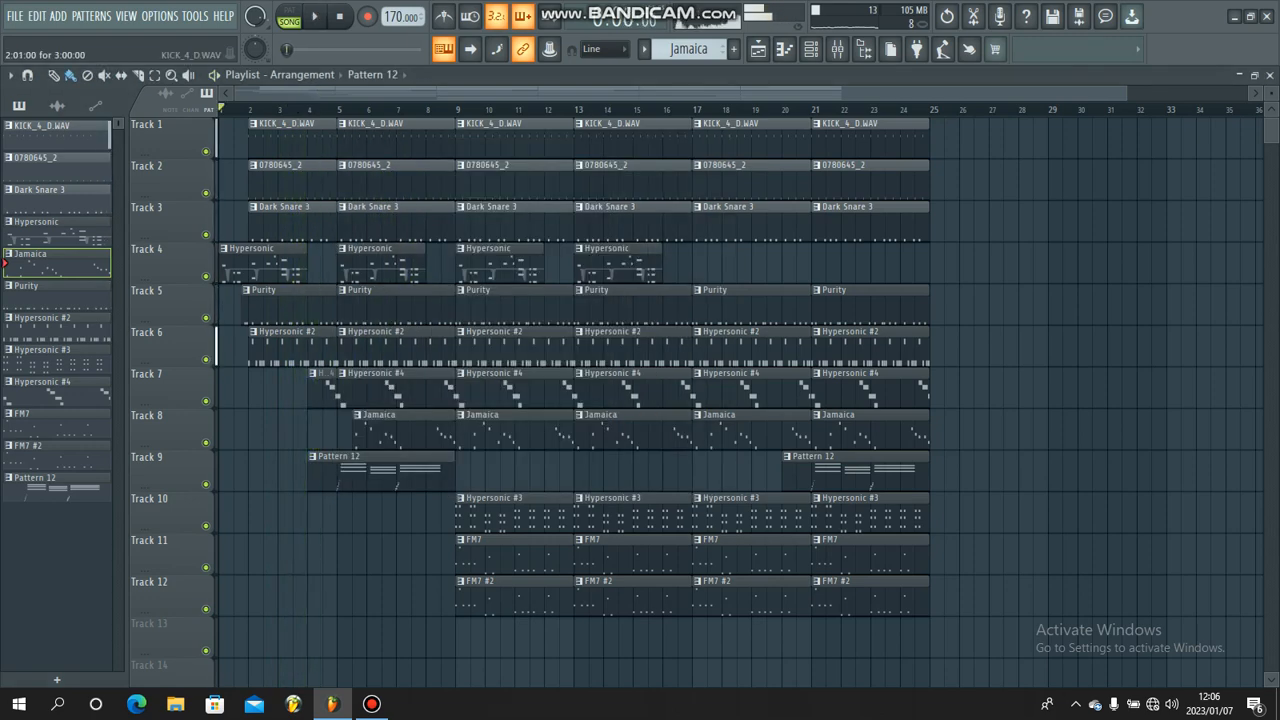
key(space)
double_click(312, 141)
key(space)
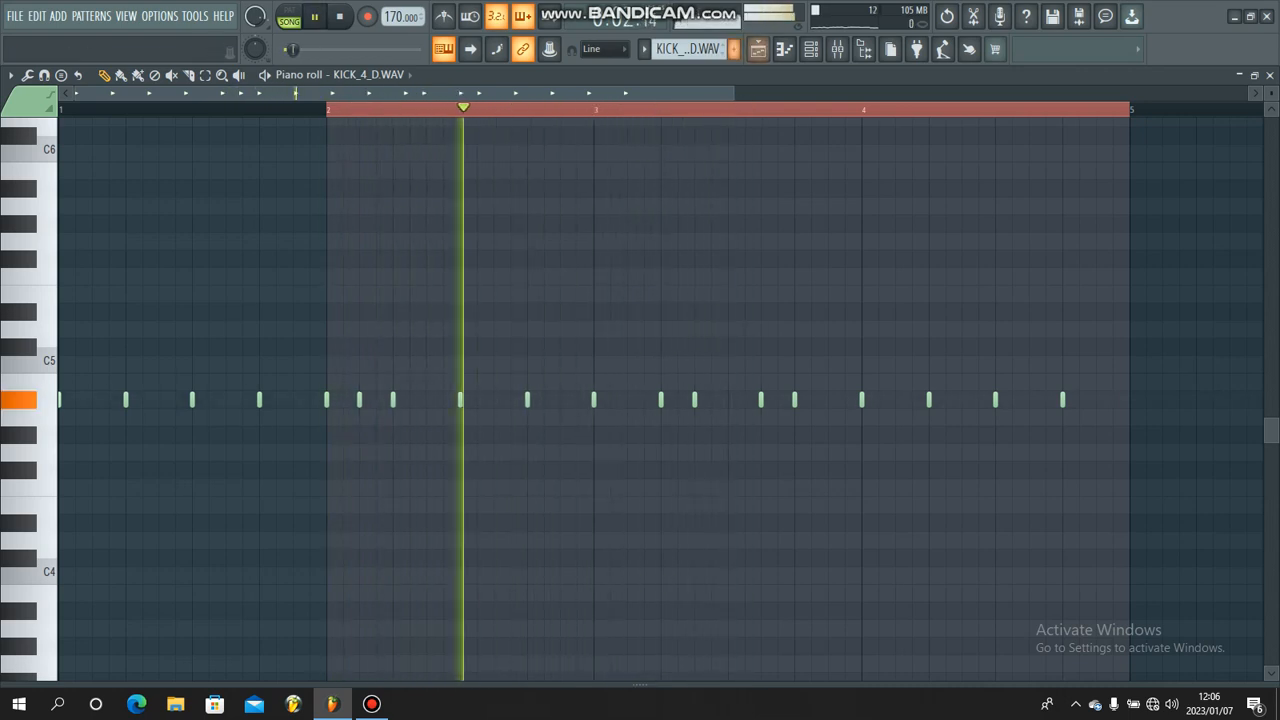
key(F5)
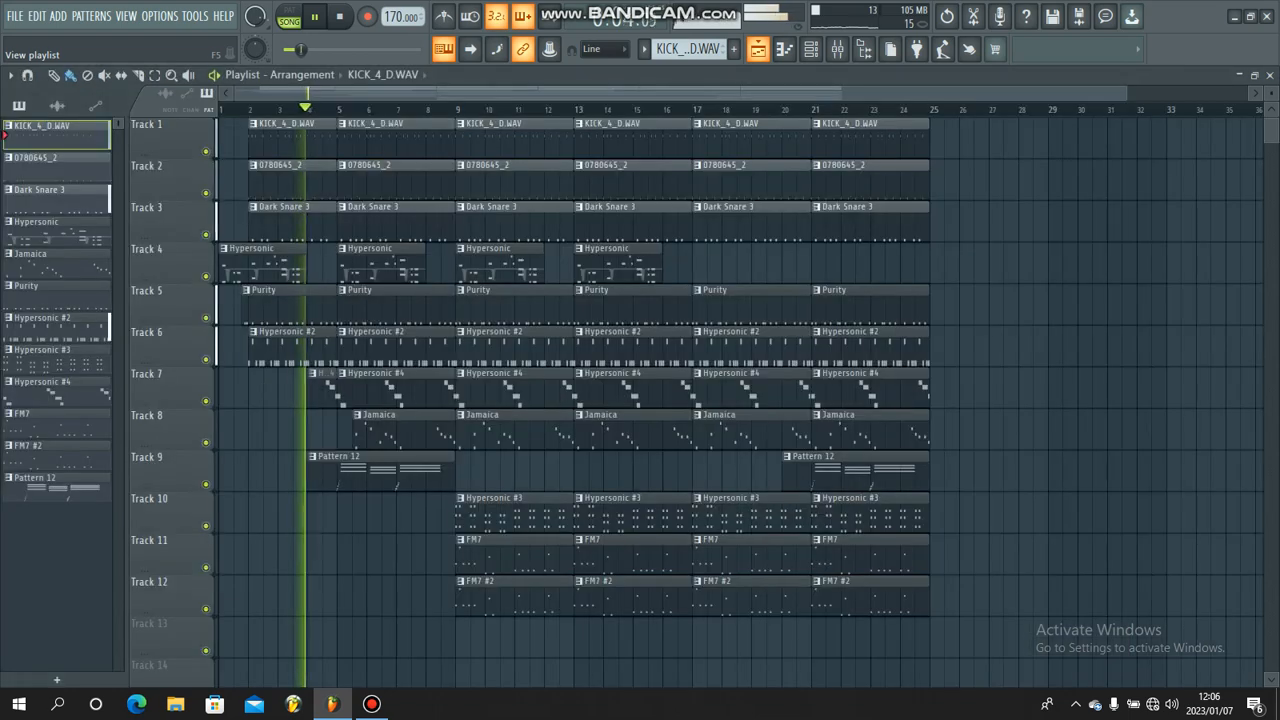